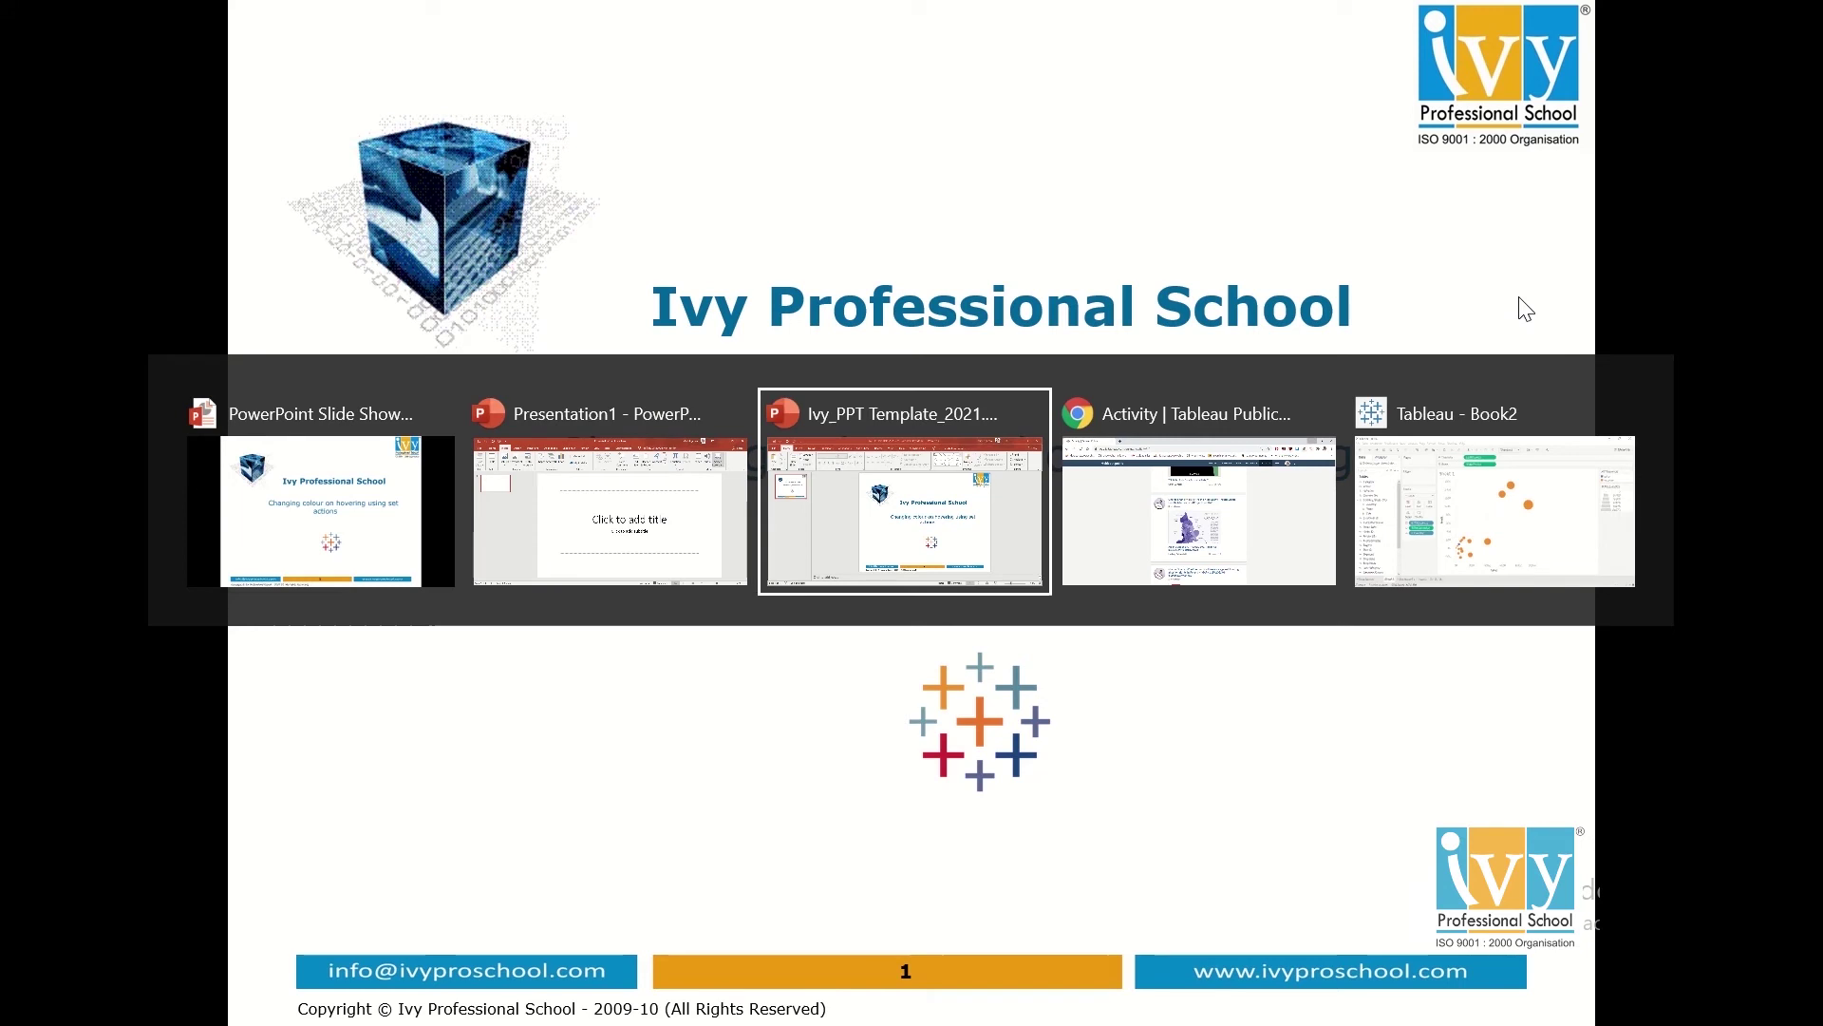
key("alt+Tab")
key("alt+Tab")
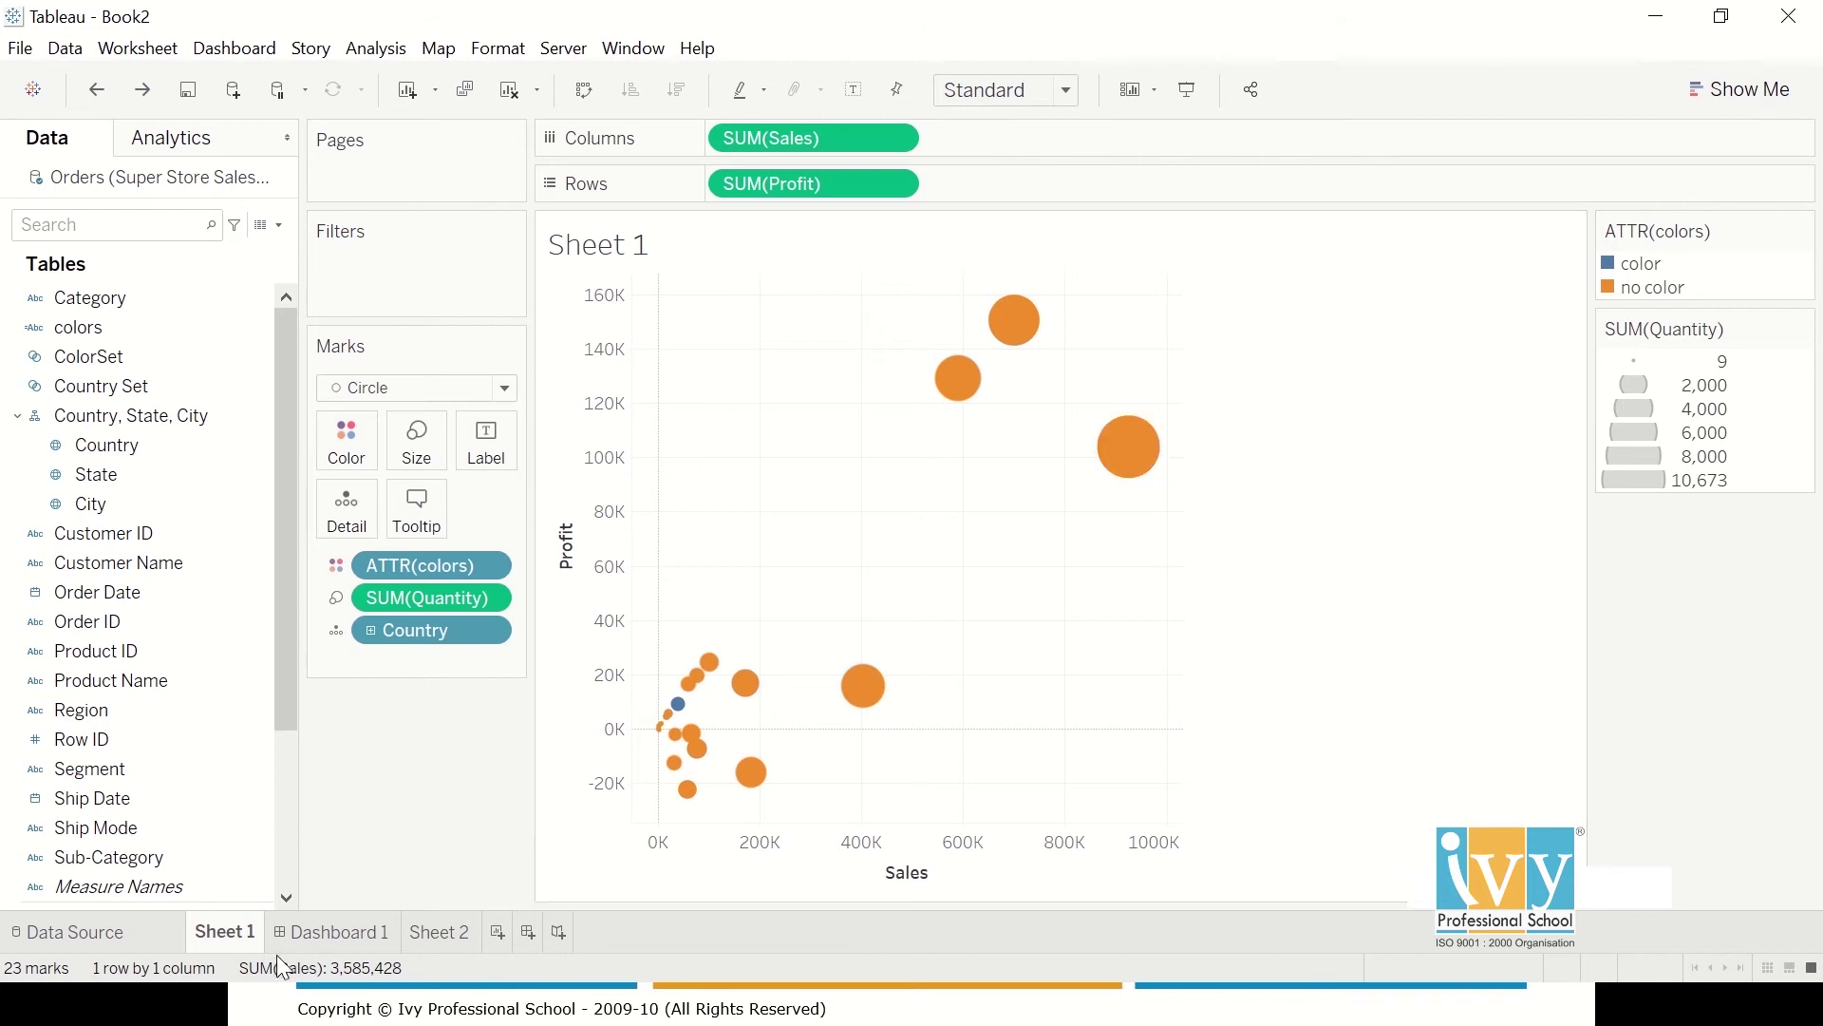
- Preview the finished Dashboard 1 scatterplot with one country highlighted
left_click(333, 932)
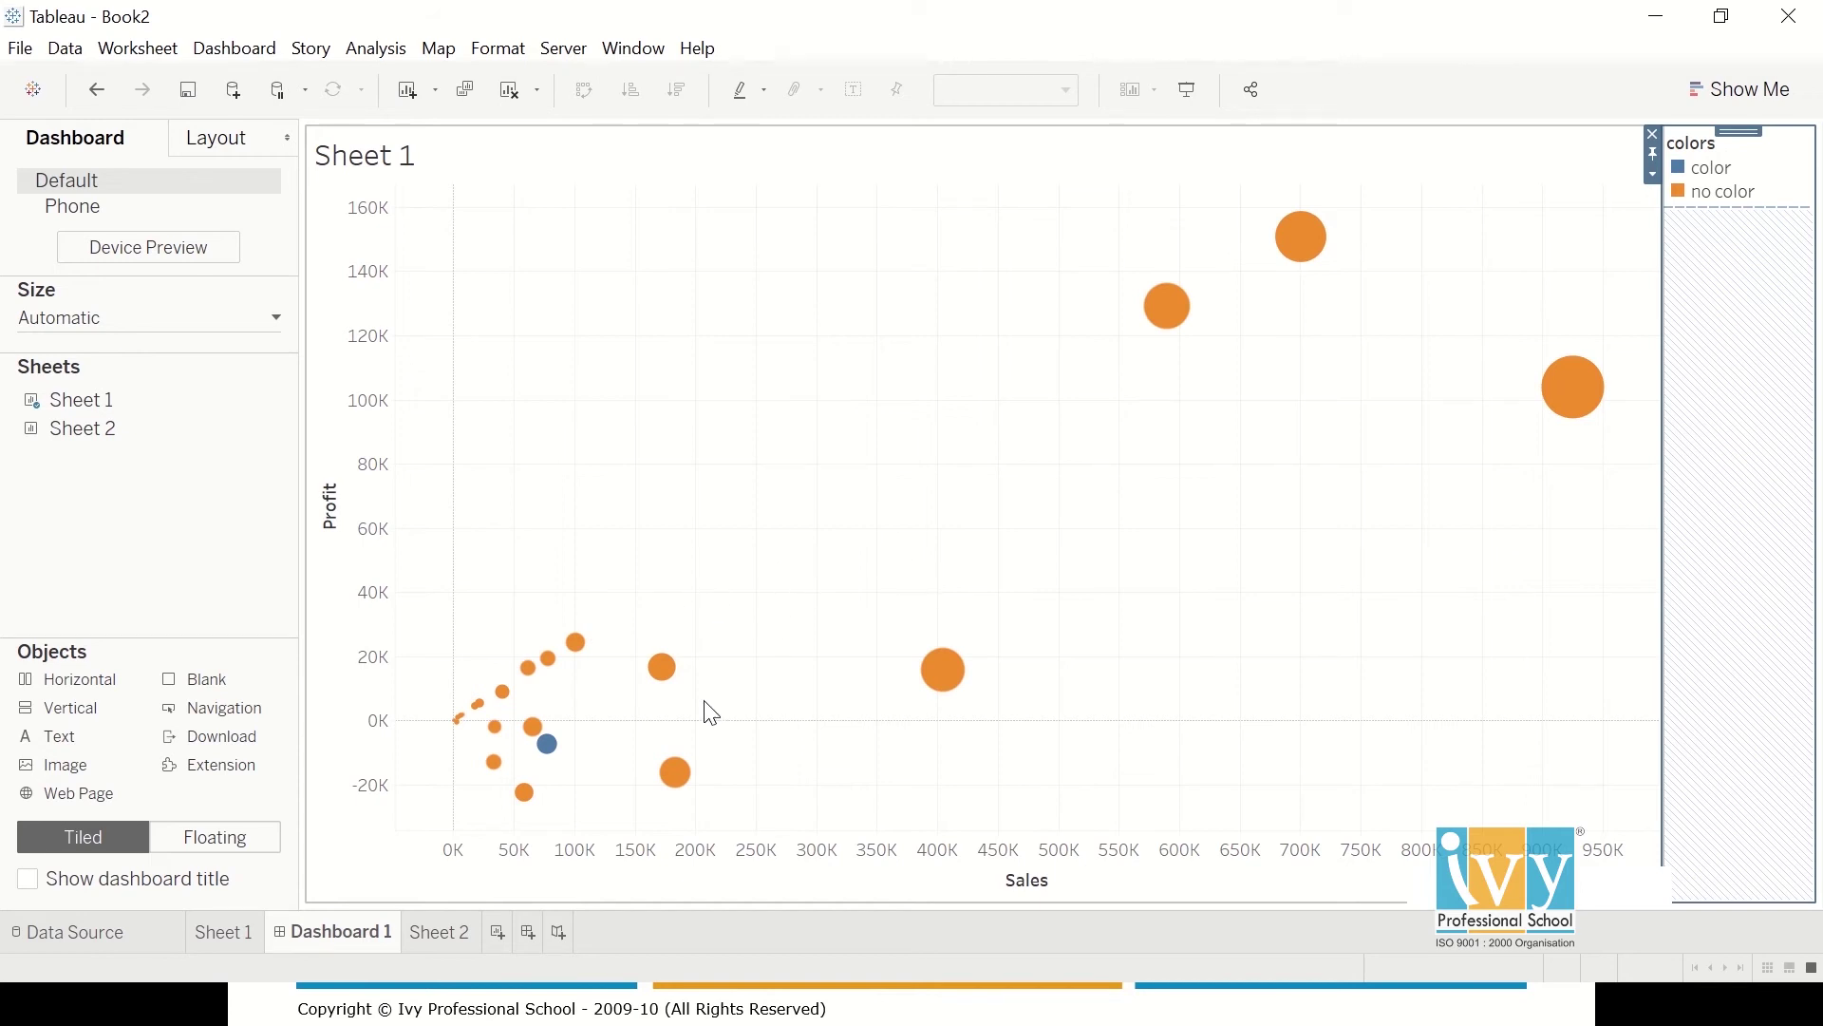
mouse_move(1572, 387)
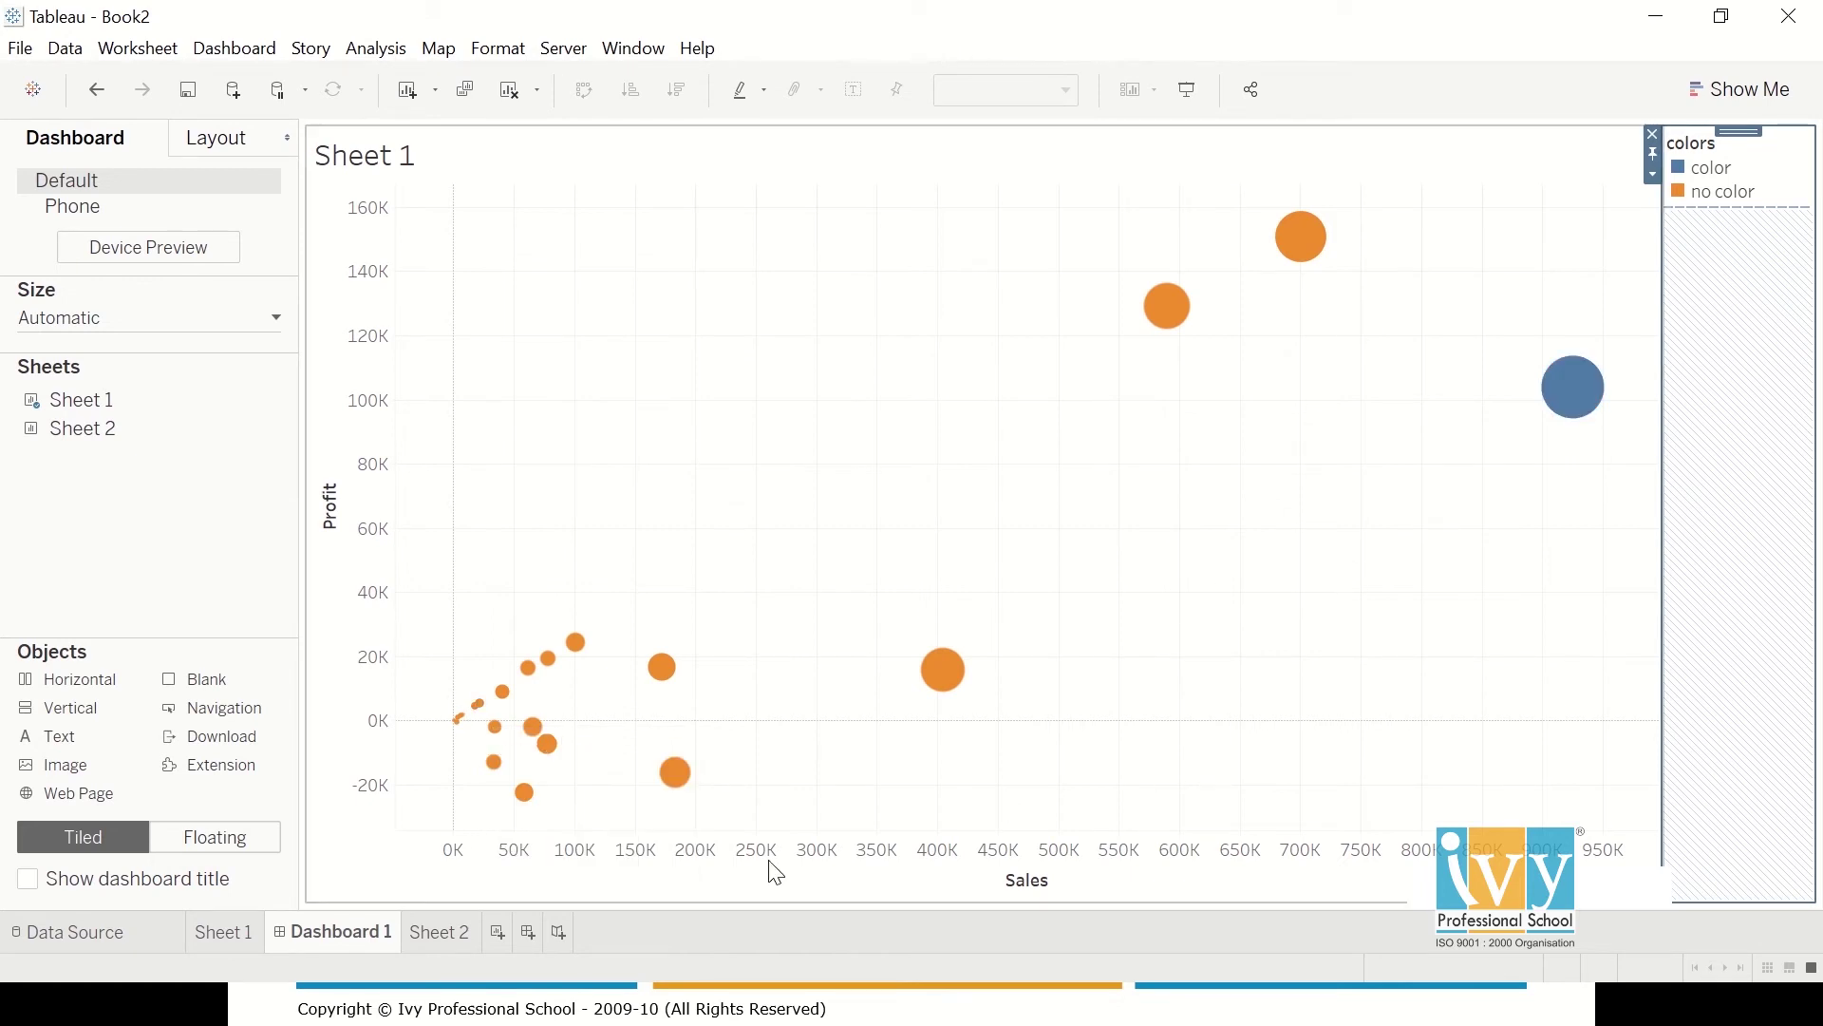
- On Sheet 2, plot Profit on Columns and Sales on Rows
left_click(439, 933)
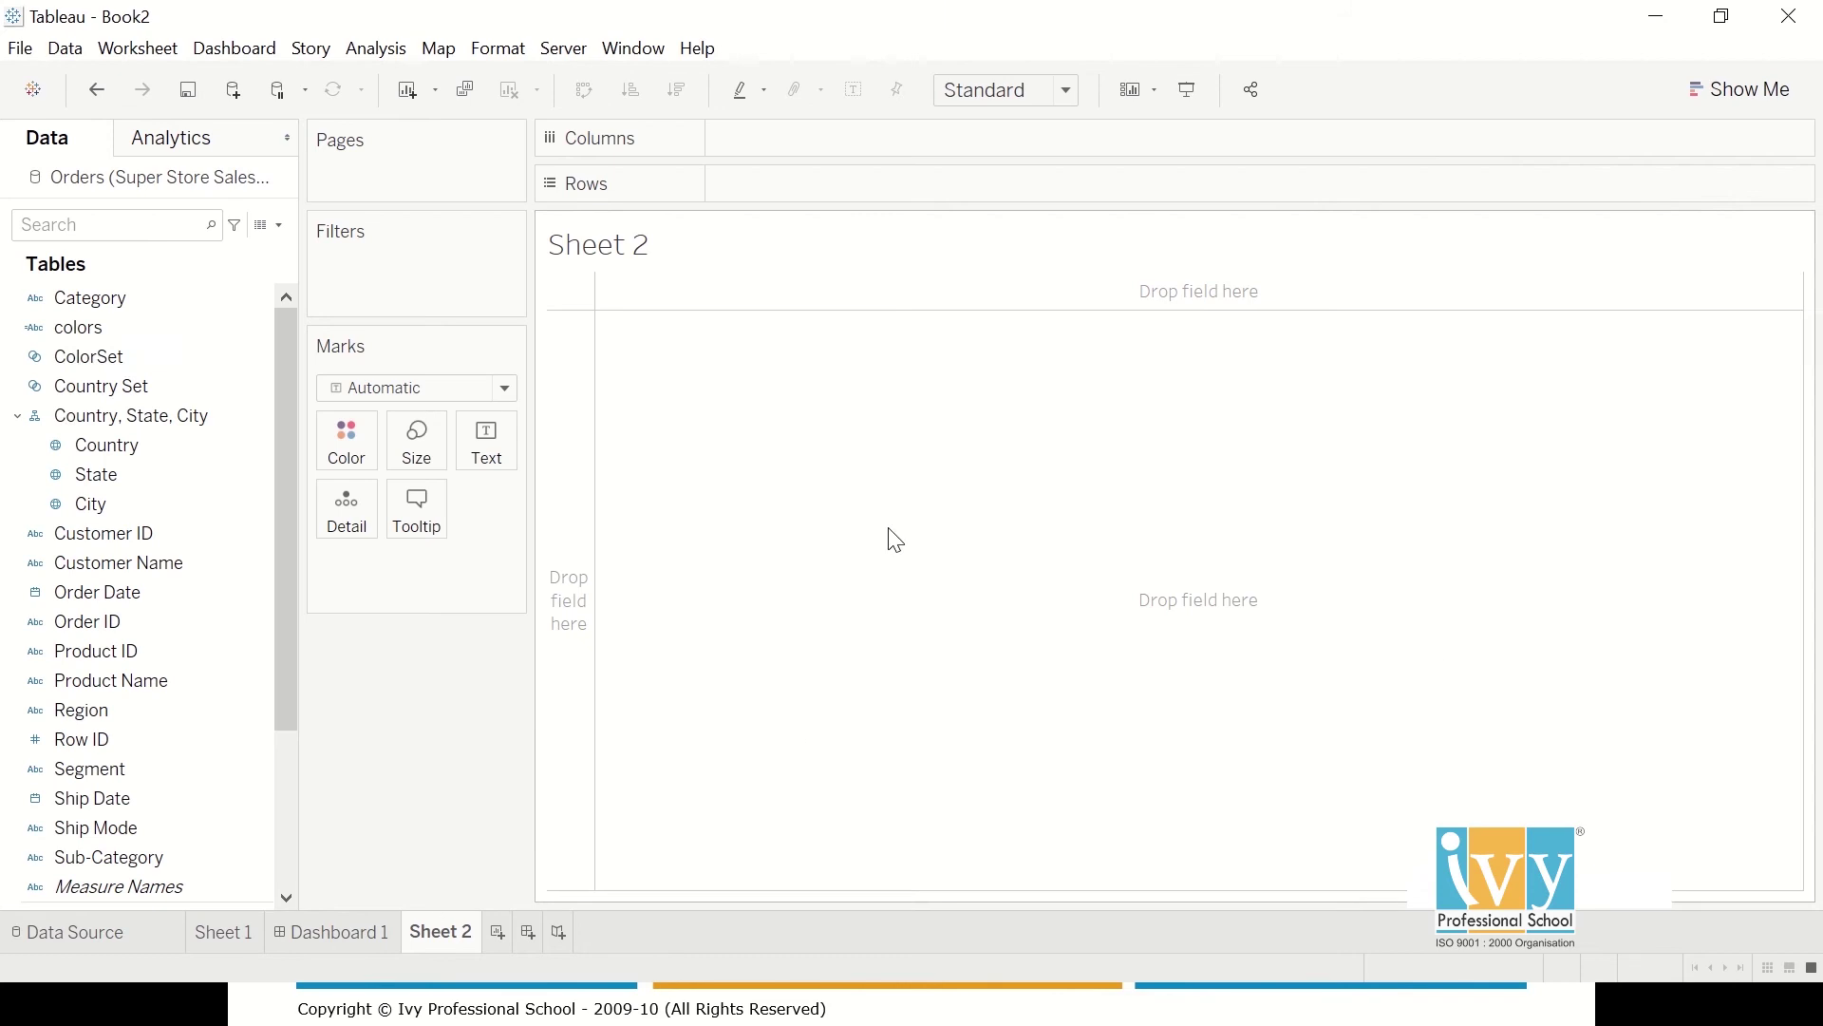
scroll(209, 798, "down", 3)
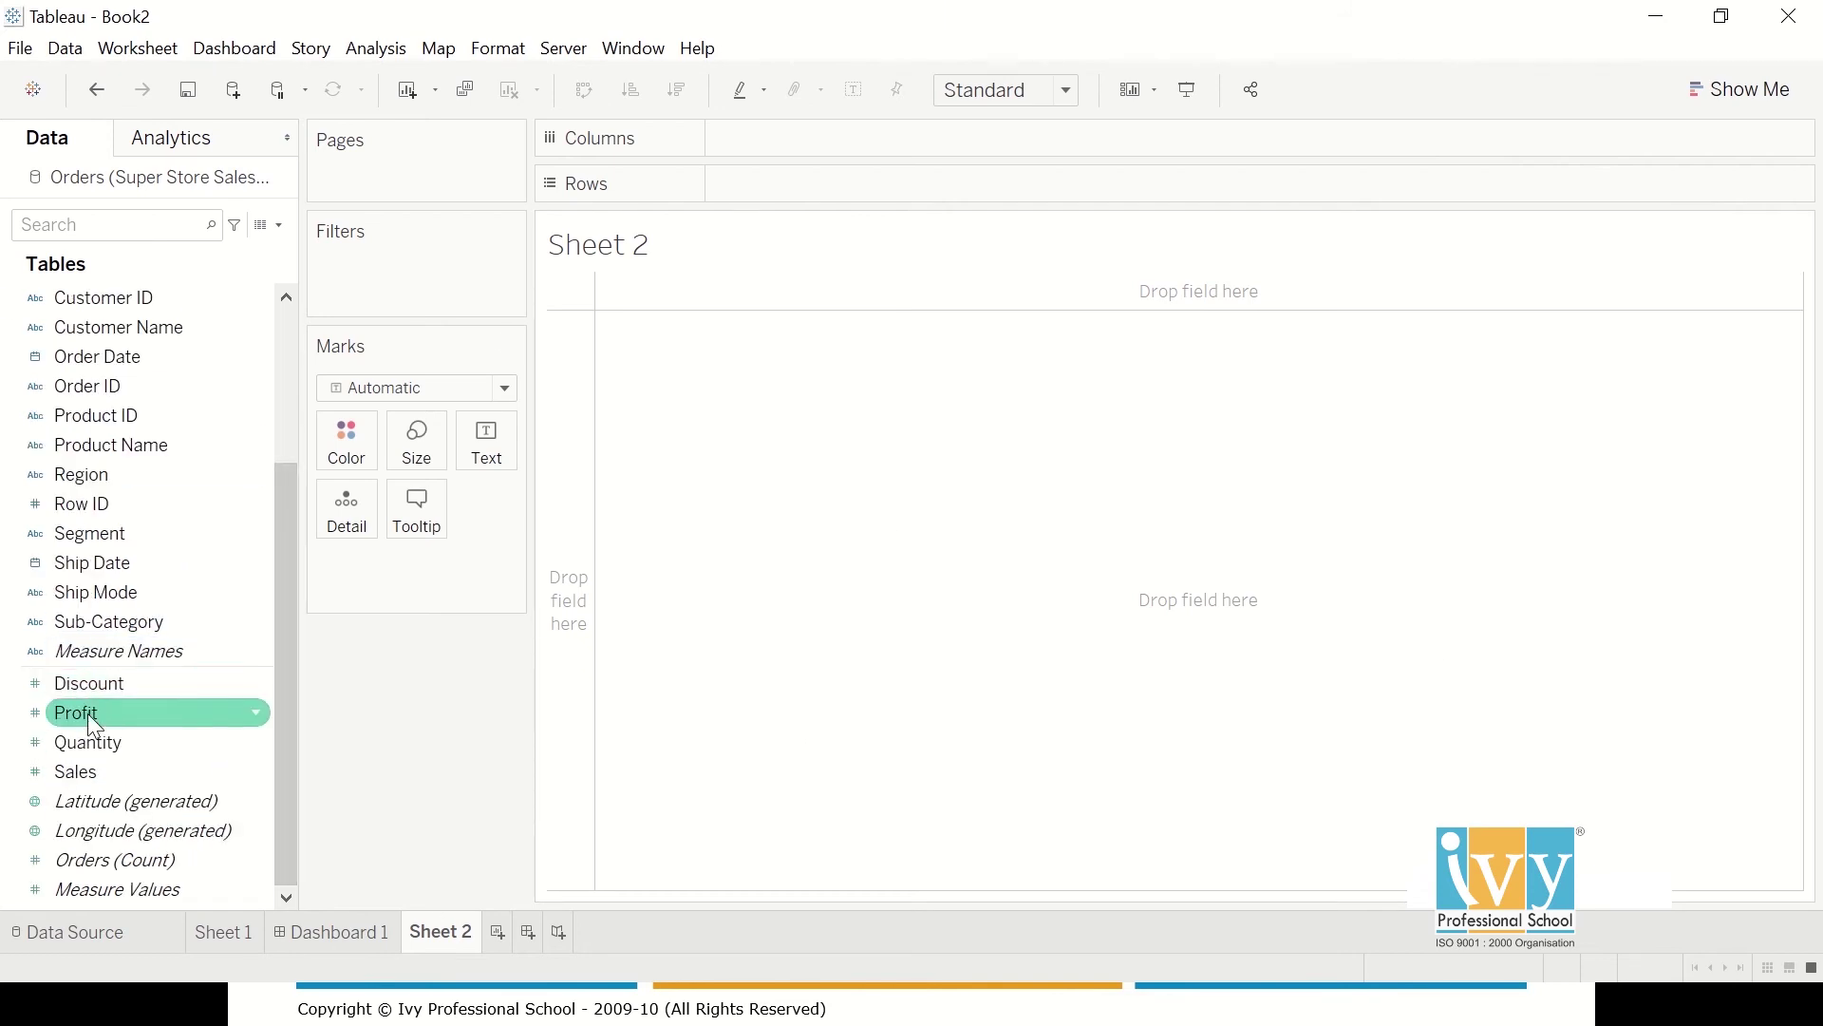
left_click_drag(88, 714, 756, 127)
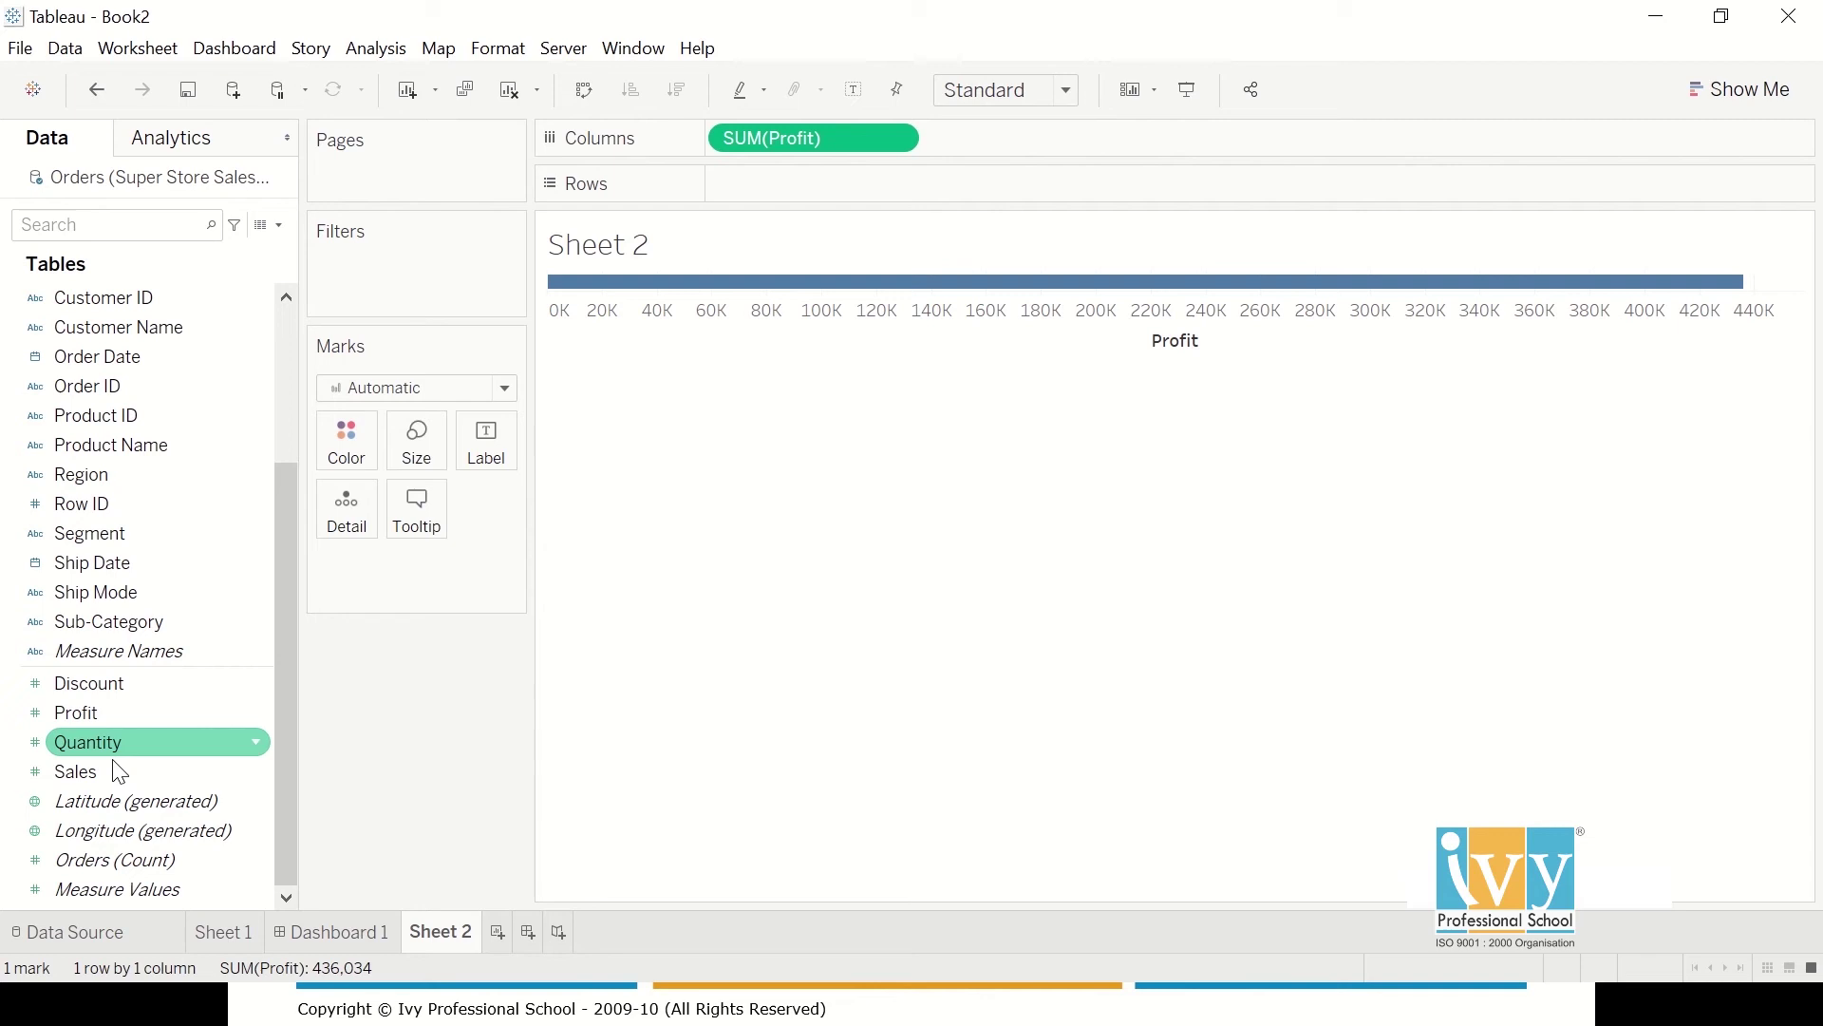
left_click_drag(76, 772, 761, 178)
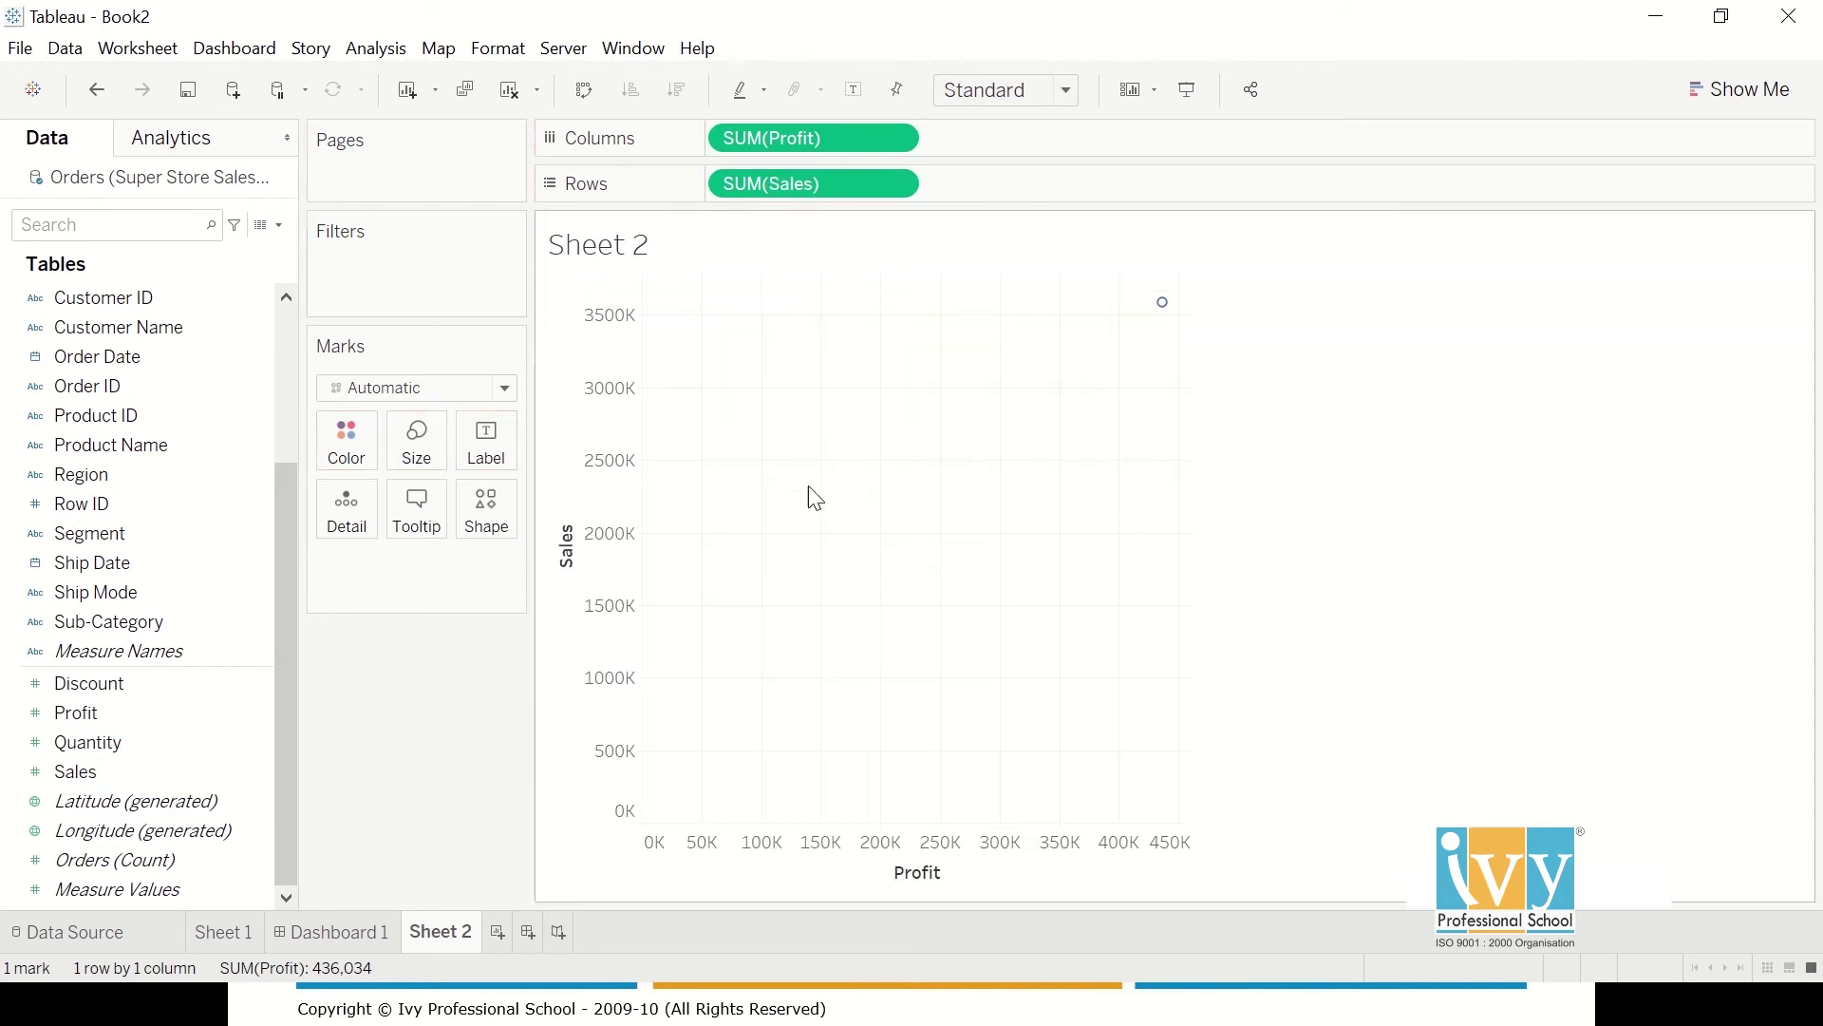
scroll(249, 652, "up", 3)
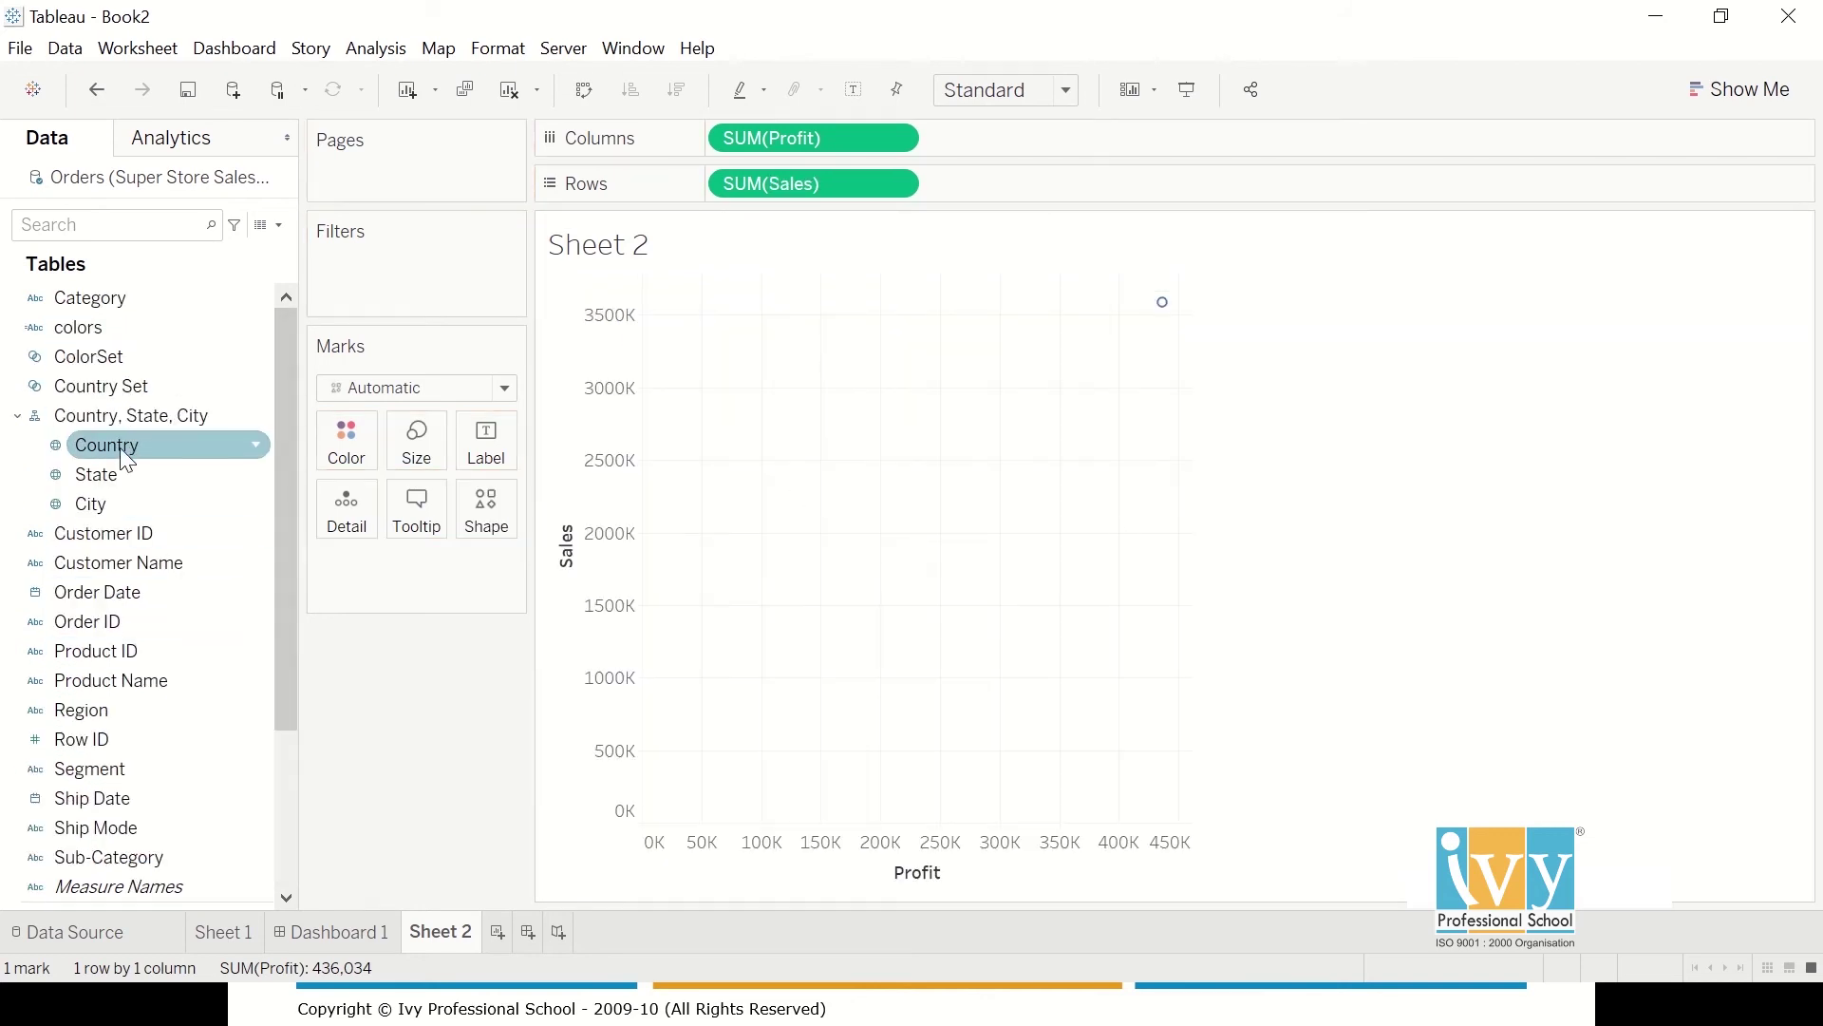
- Split marks by Country as filled circles sized by total Quantity
left_click_drag(133, 461, 942, 466)
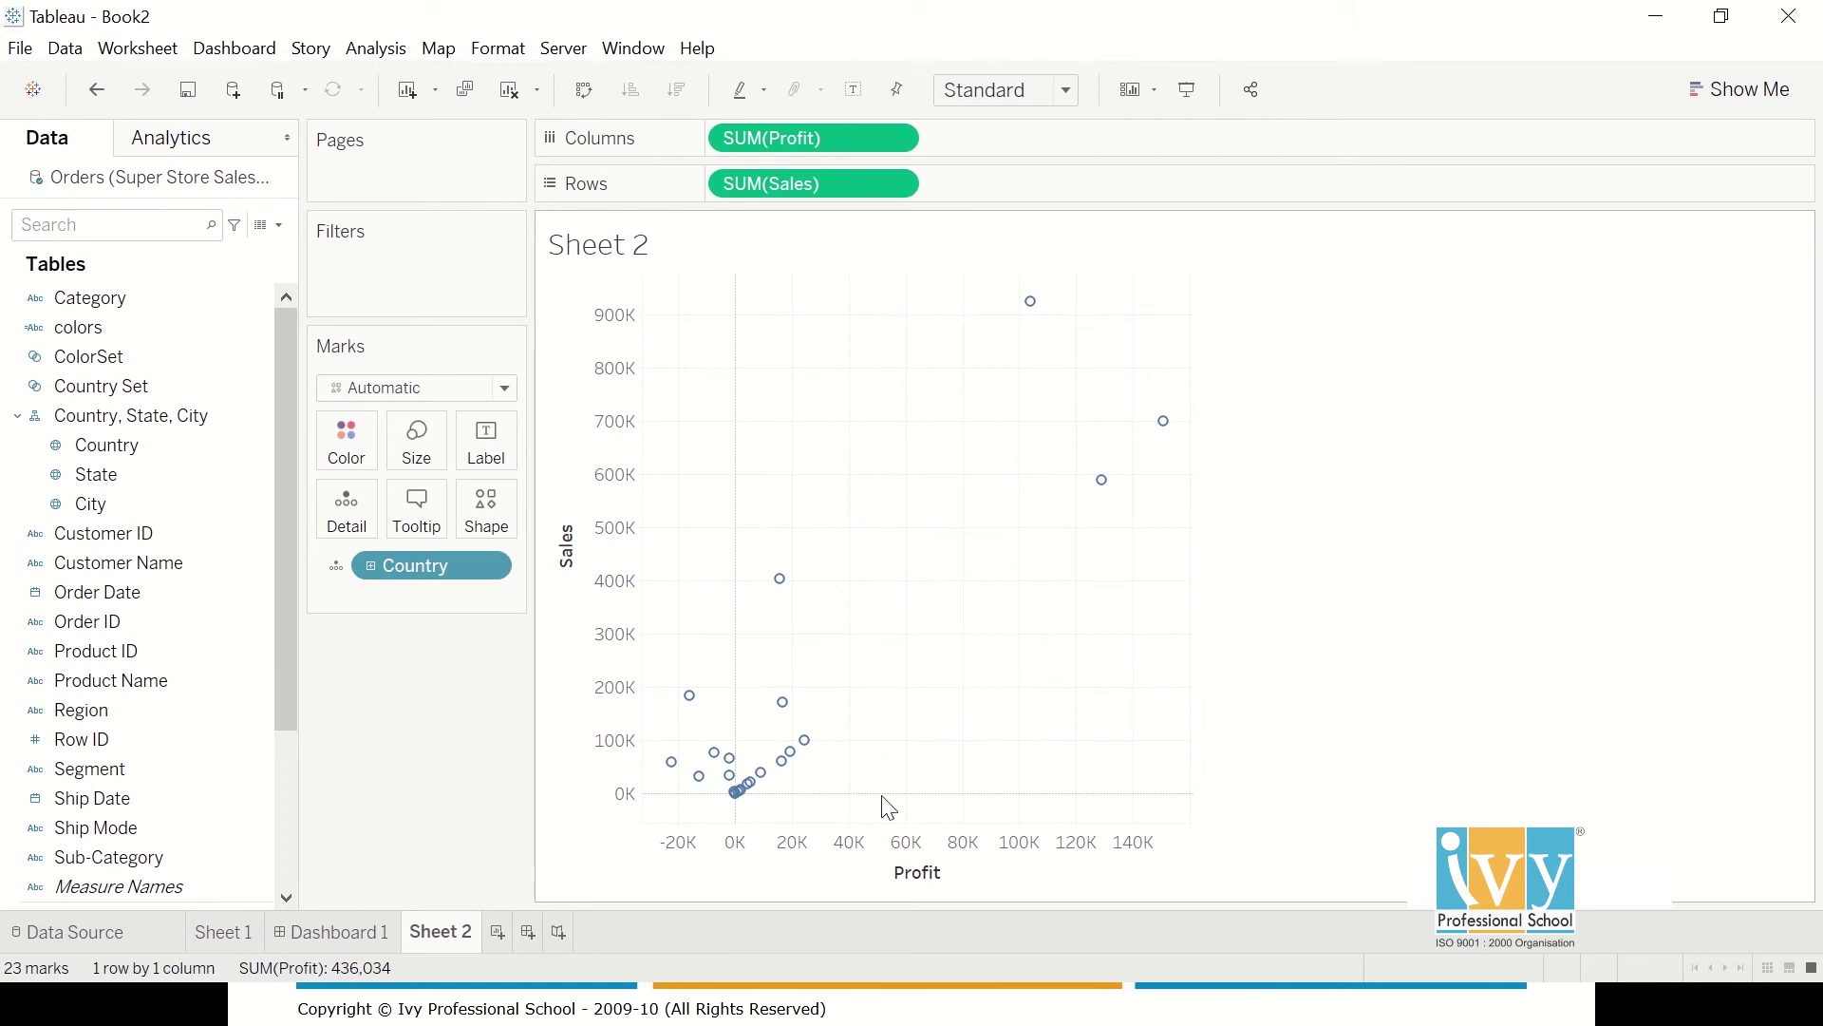
left_click(446, 387)
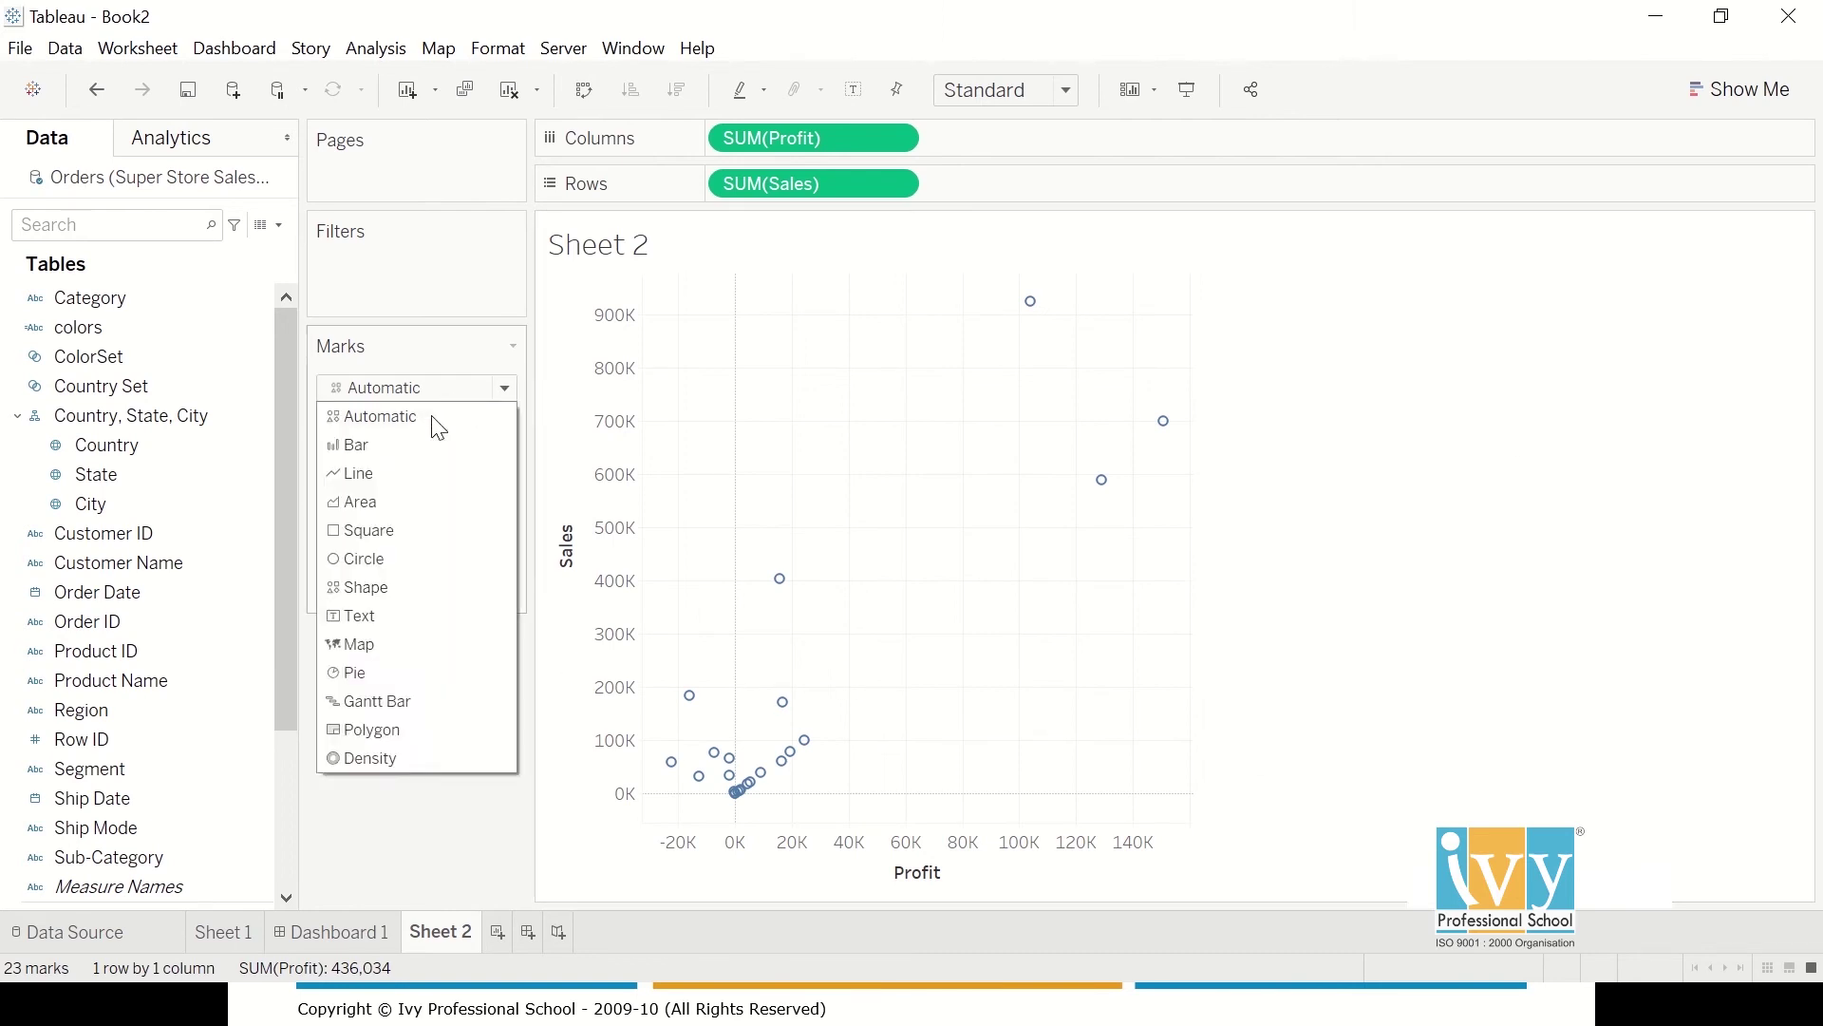
left_click(372, 552)
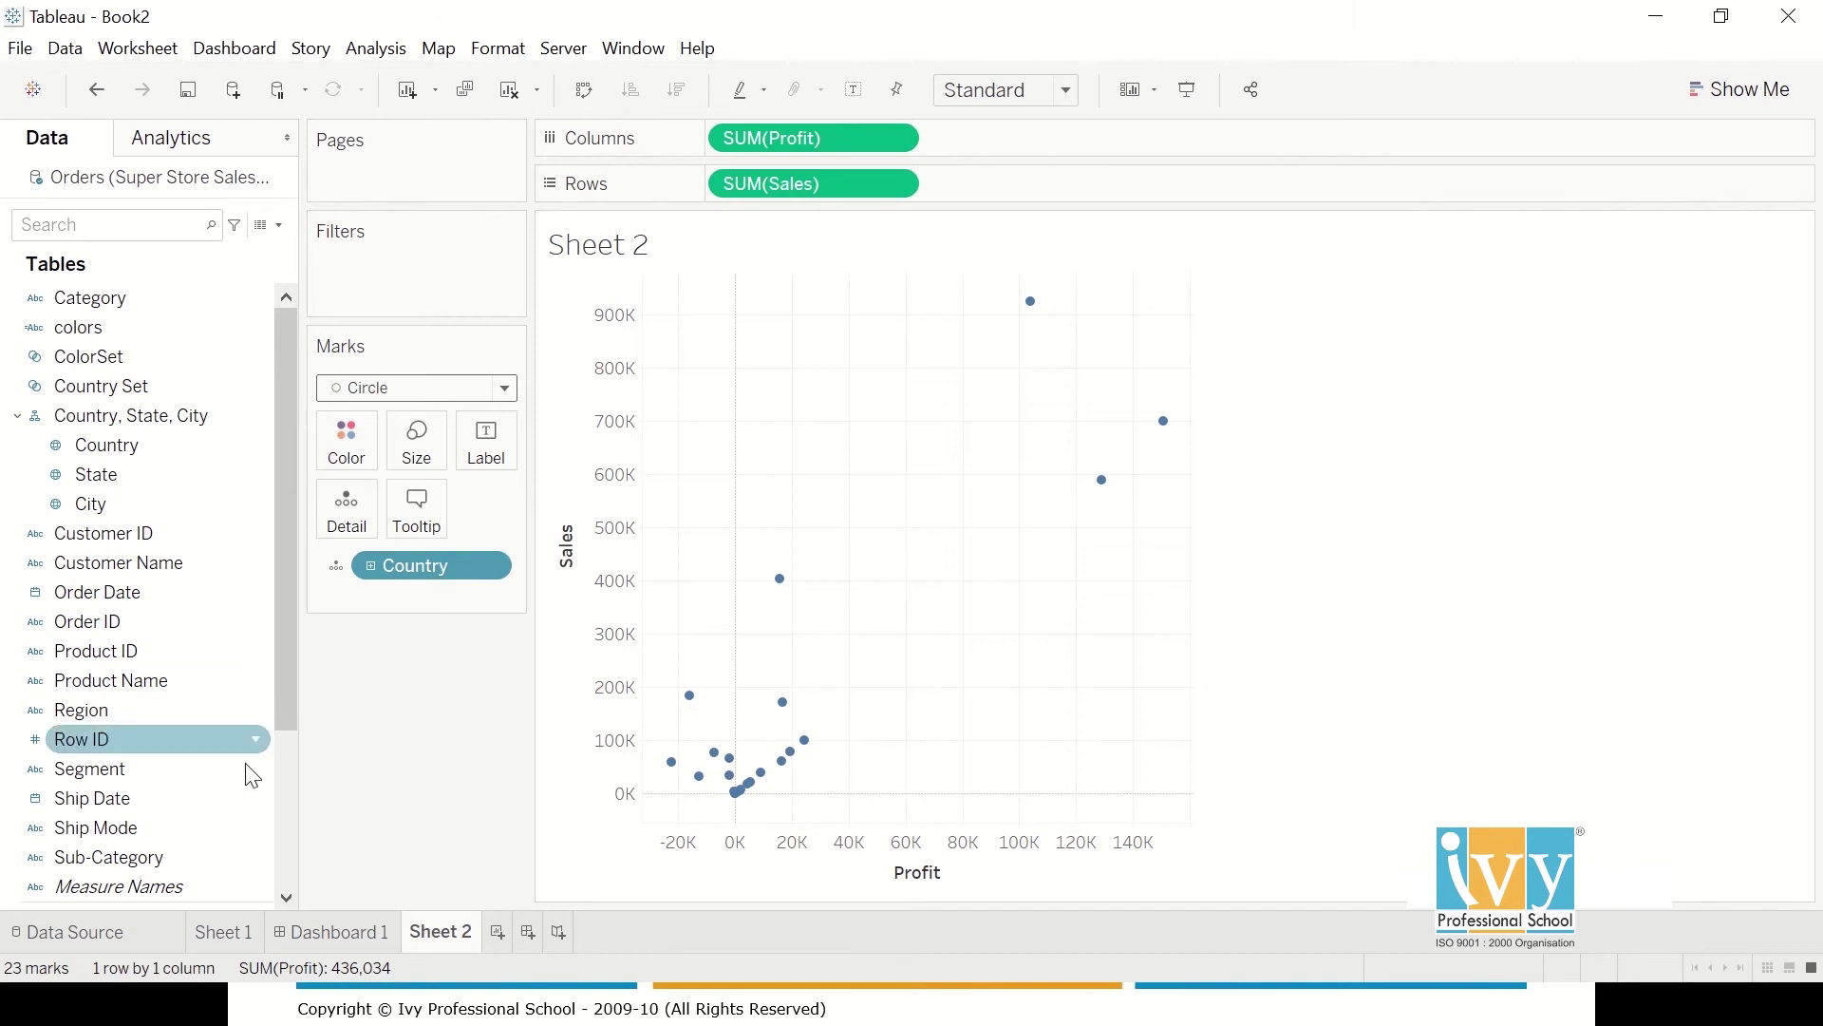
scroll(249, 750, "down", 3)
left_click_drag(106, 740, 416, 442)
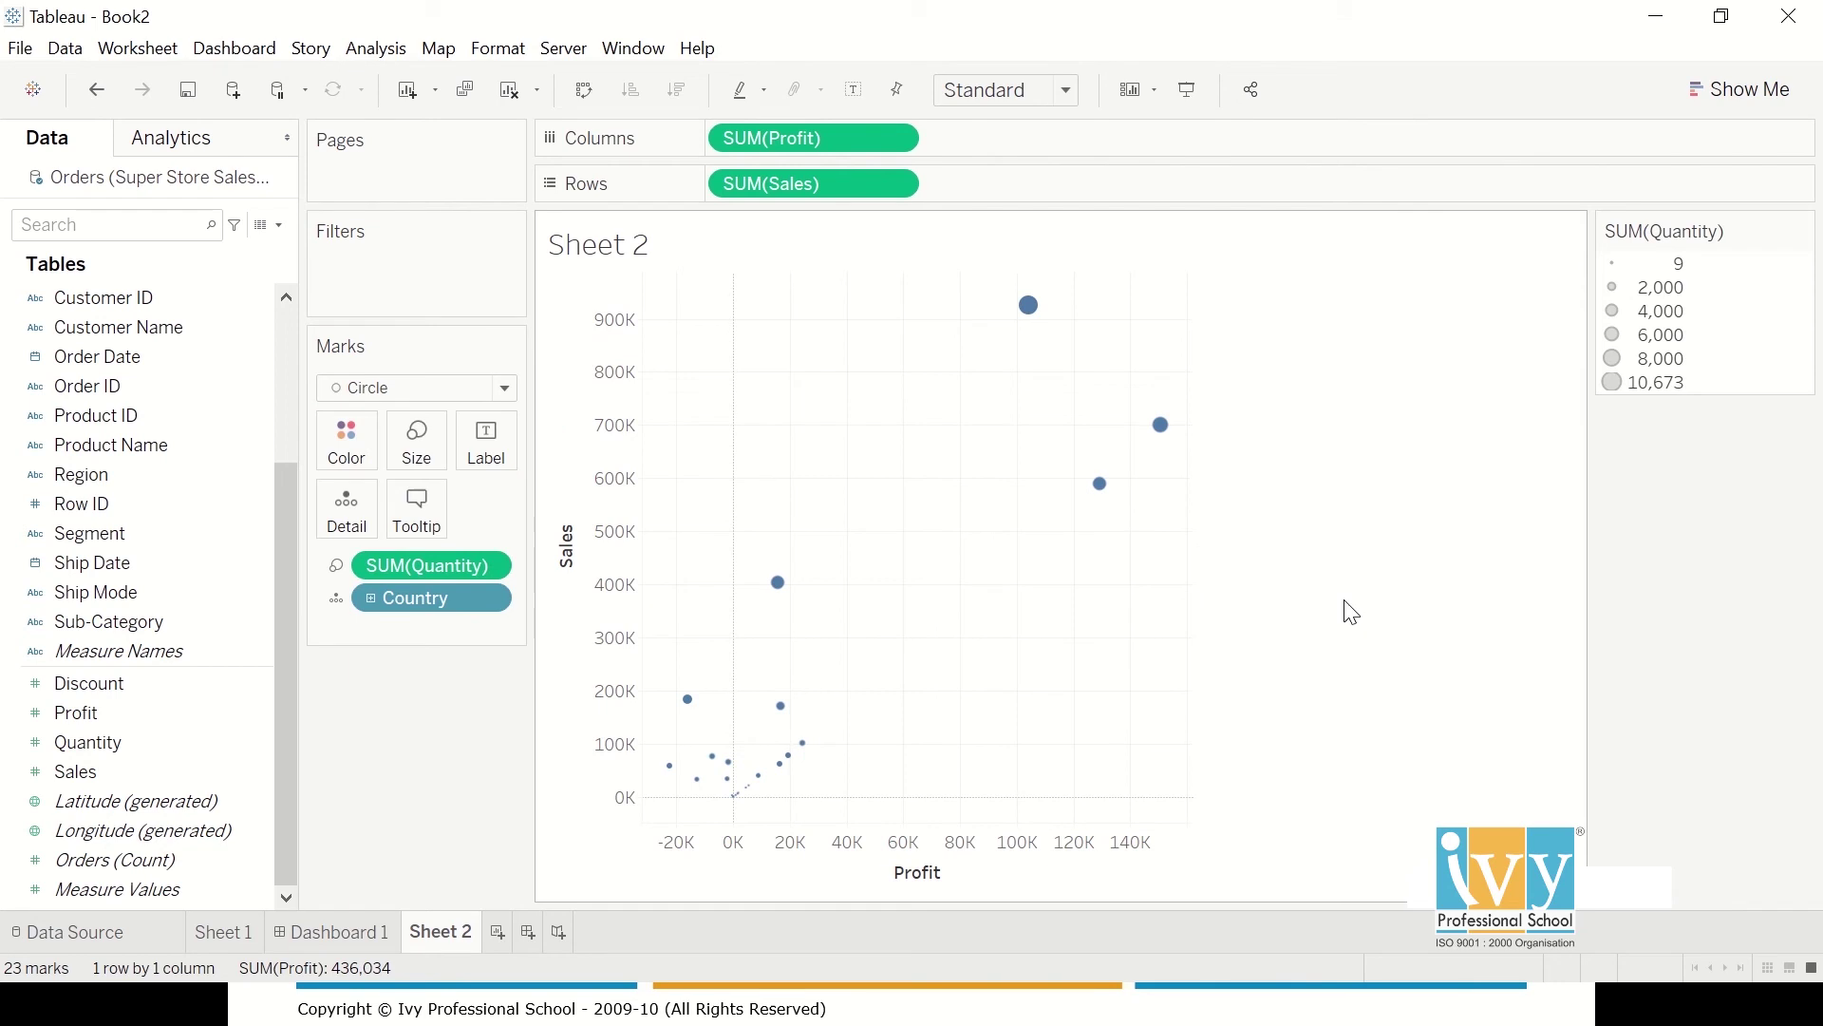
scroll(246, 622, "up", 3)
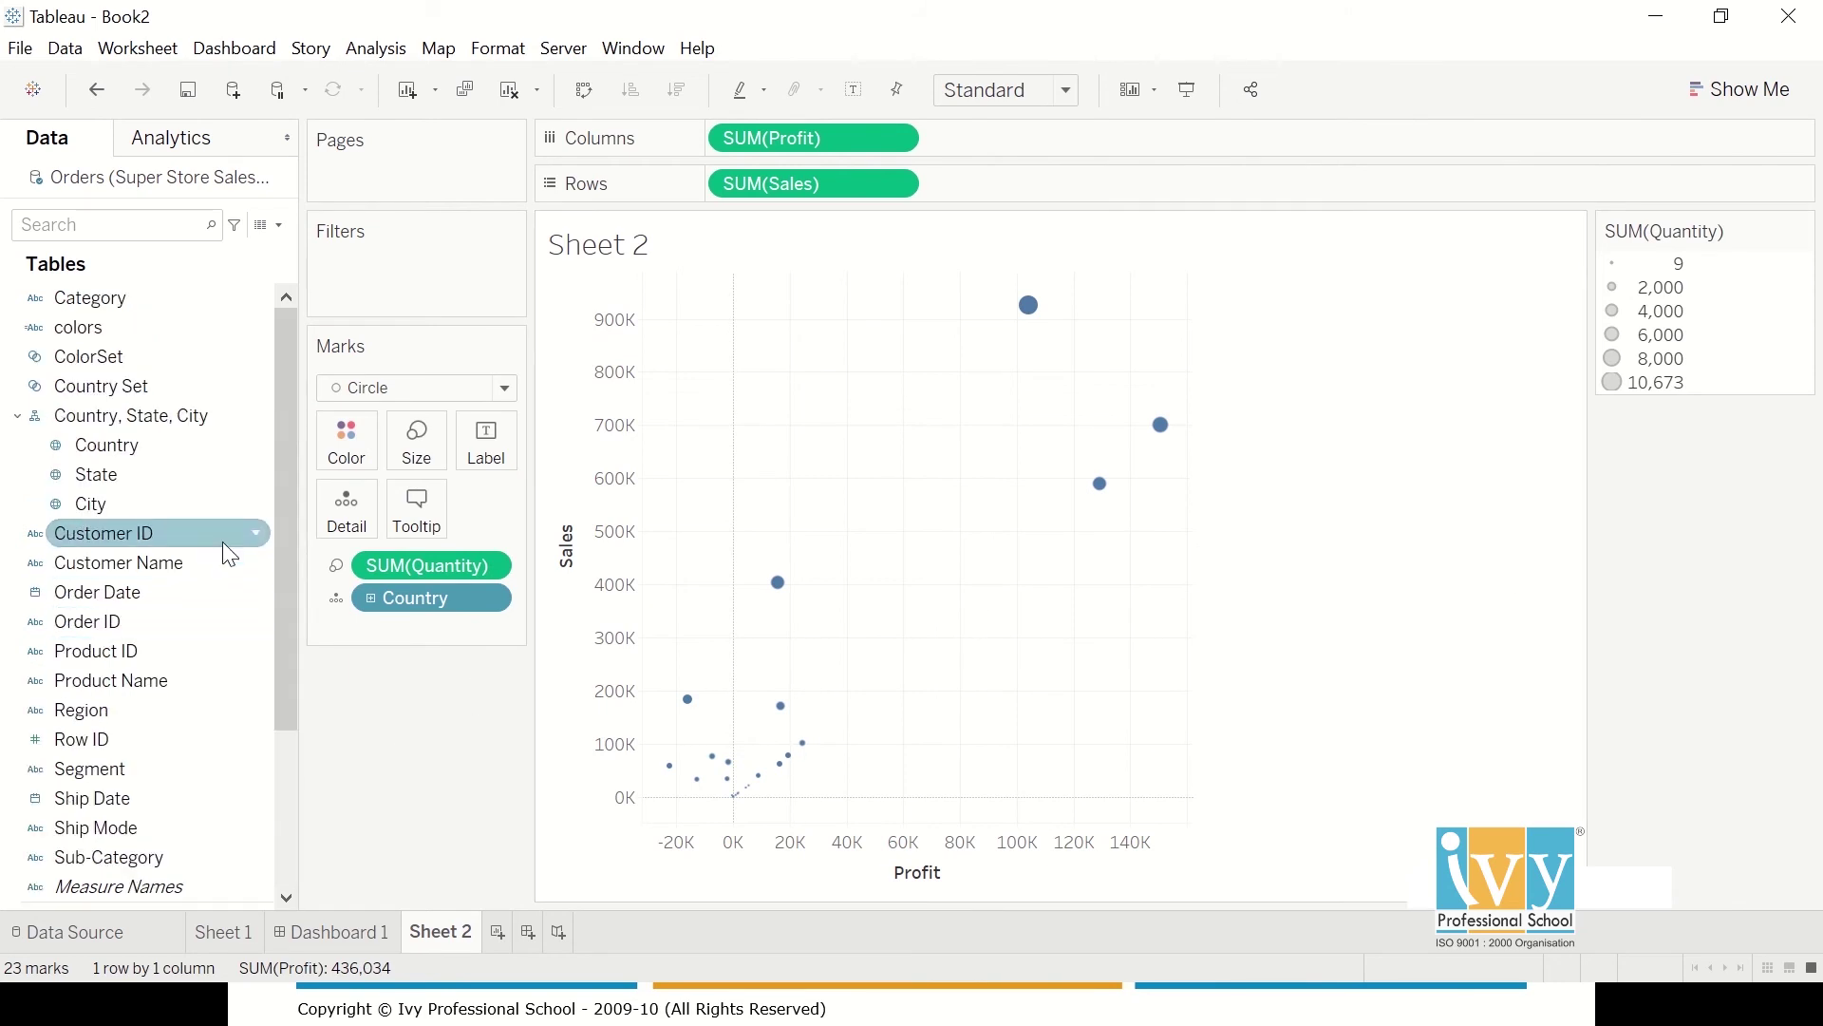
- Create Country Set 2 from the Country field with five ticked countries, including Bangladesh, Cambodia and China
left_click(279, 226)
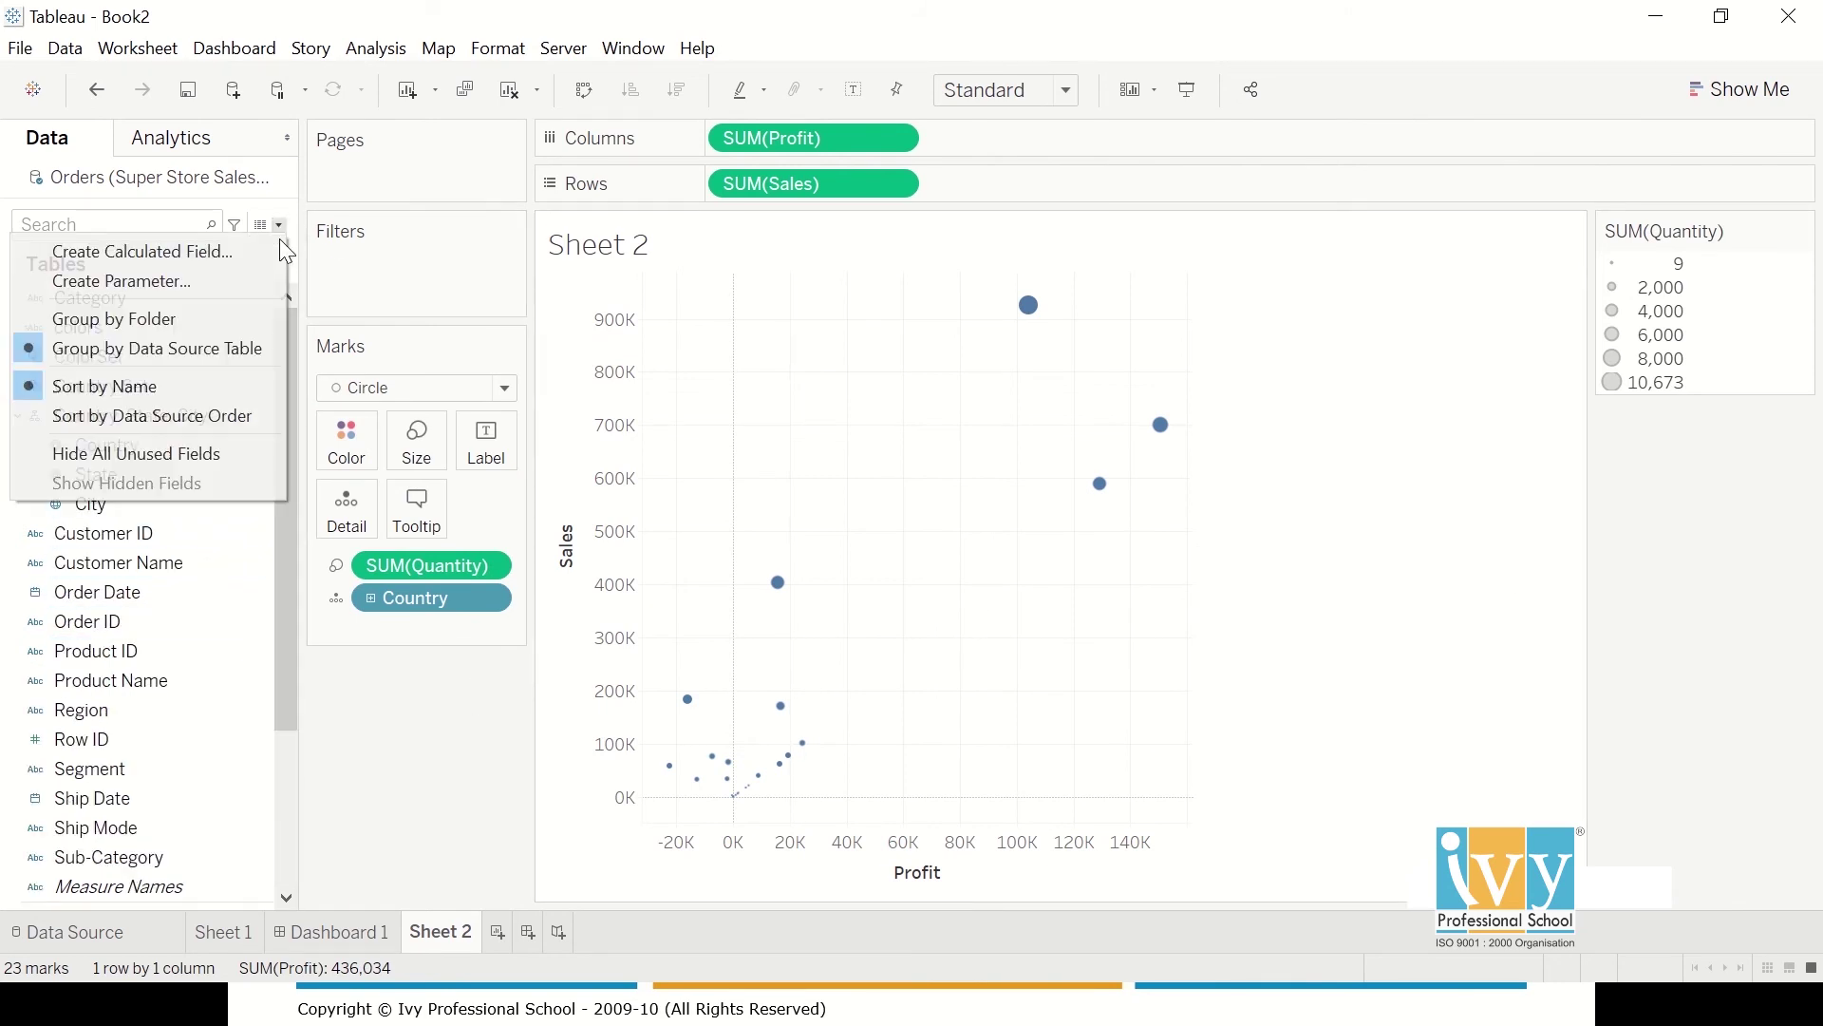
left_click(395, 698)
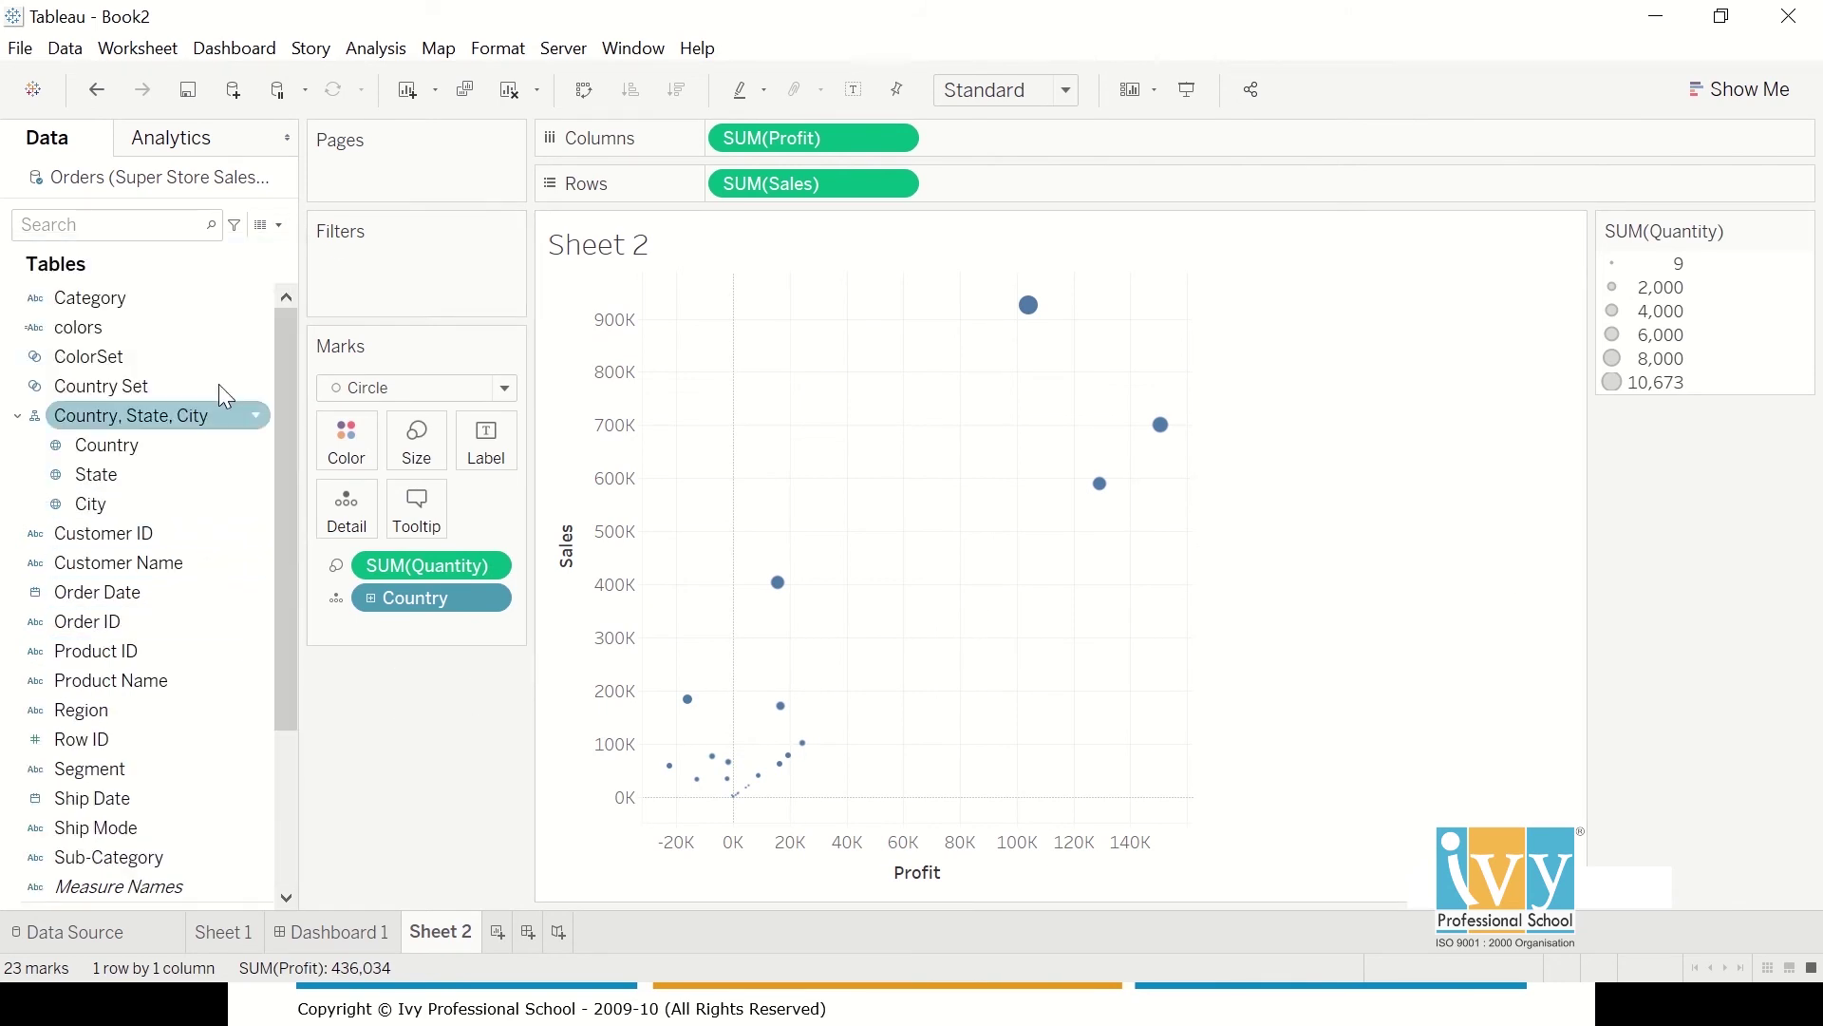
left_click(257, 444)
mouse_move(370, 656)
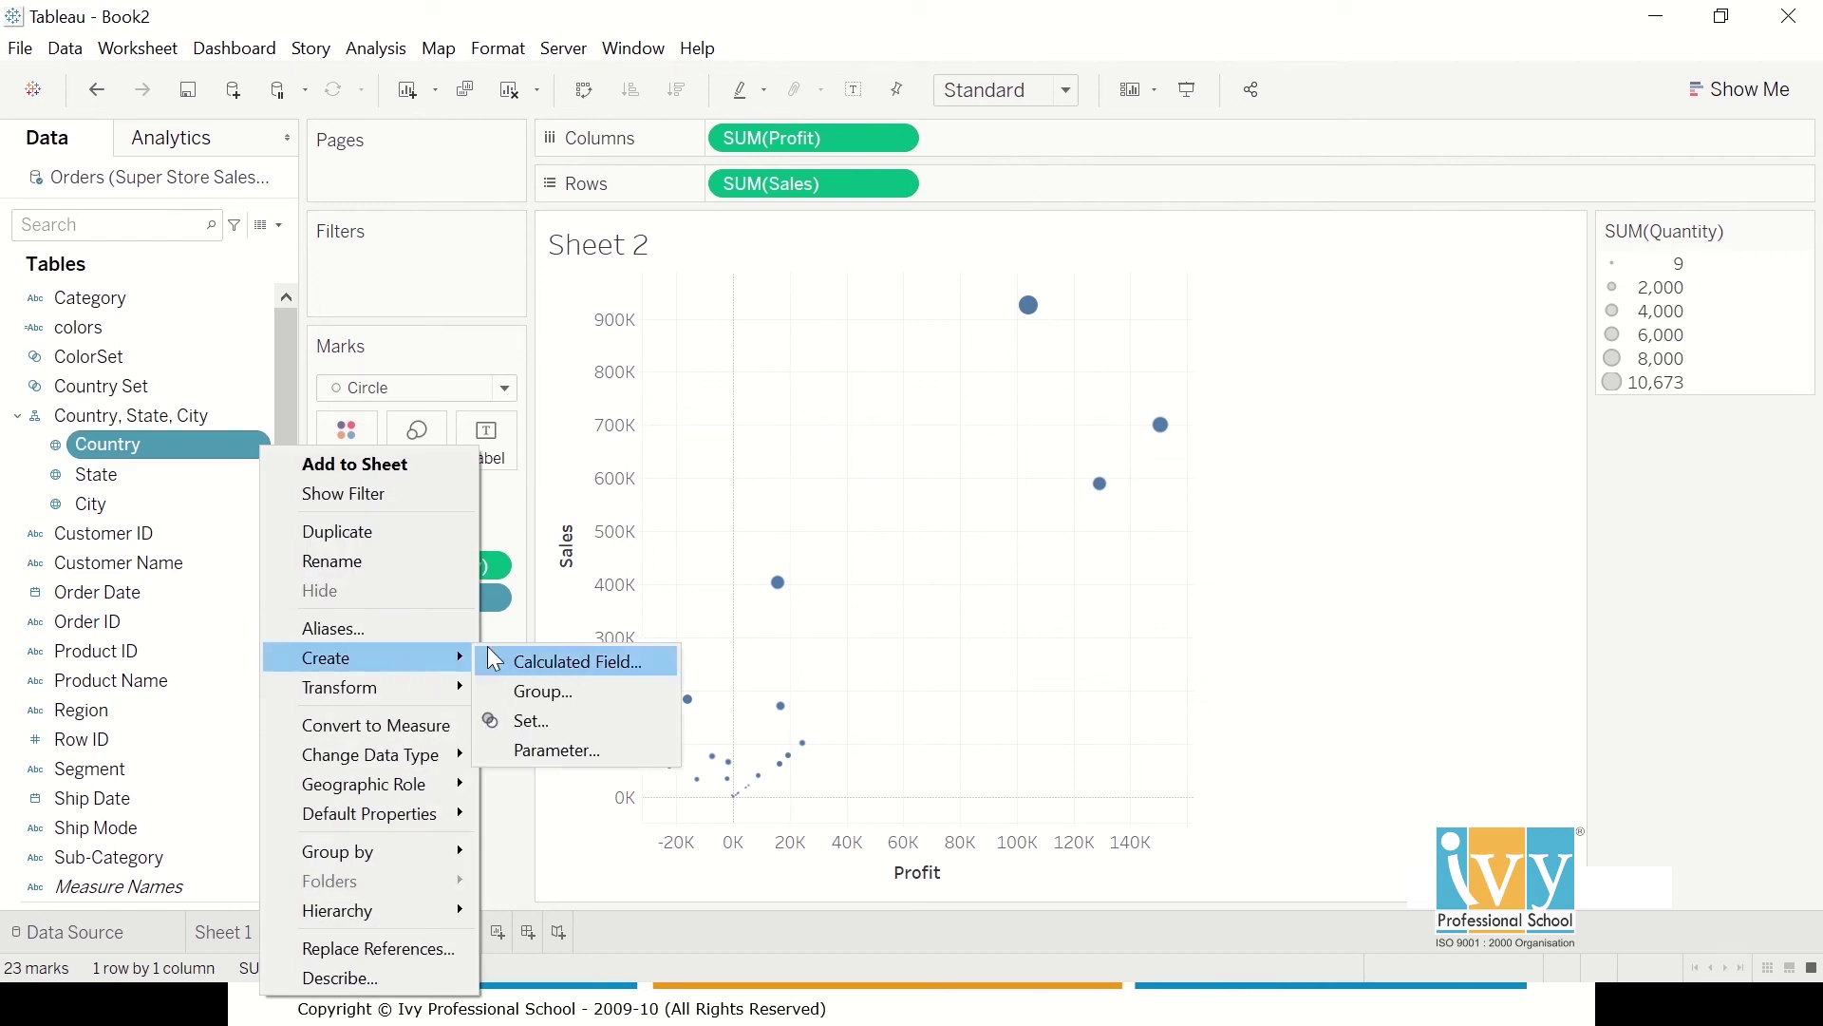
left_click(555, 720)
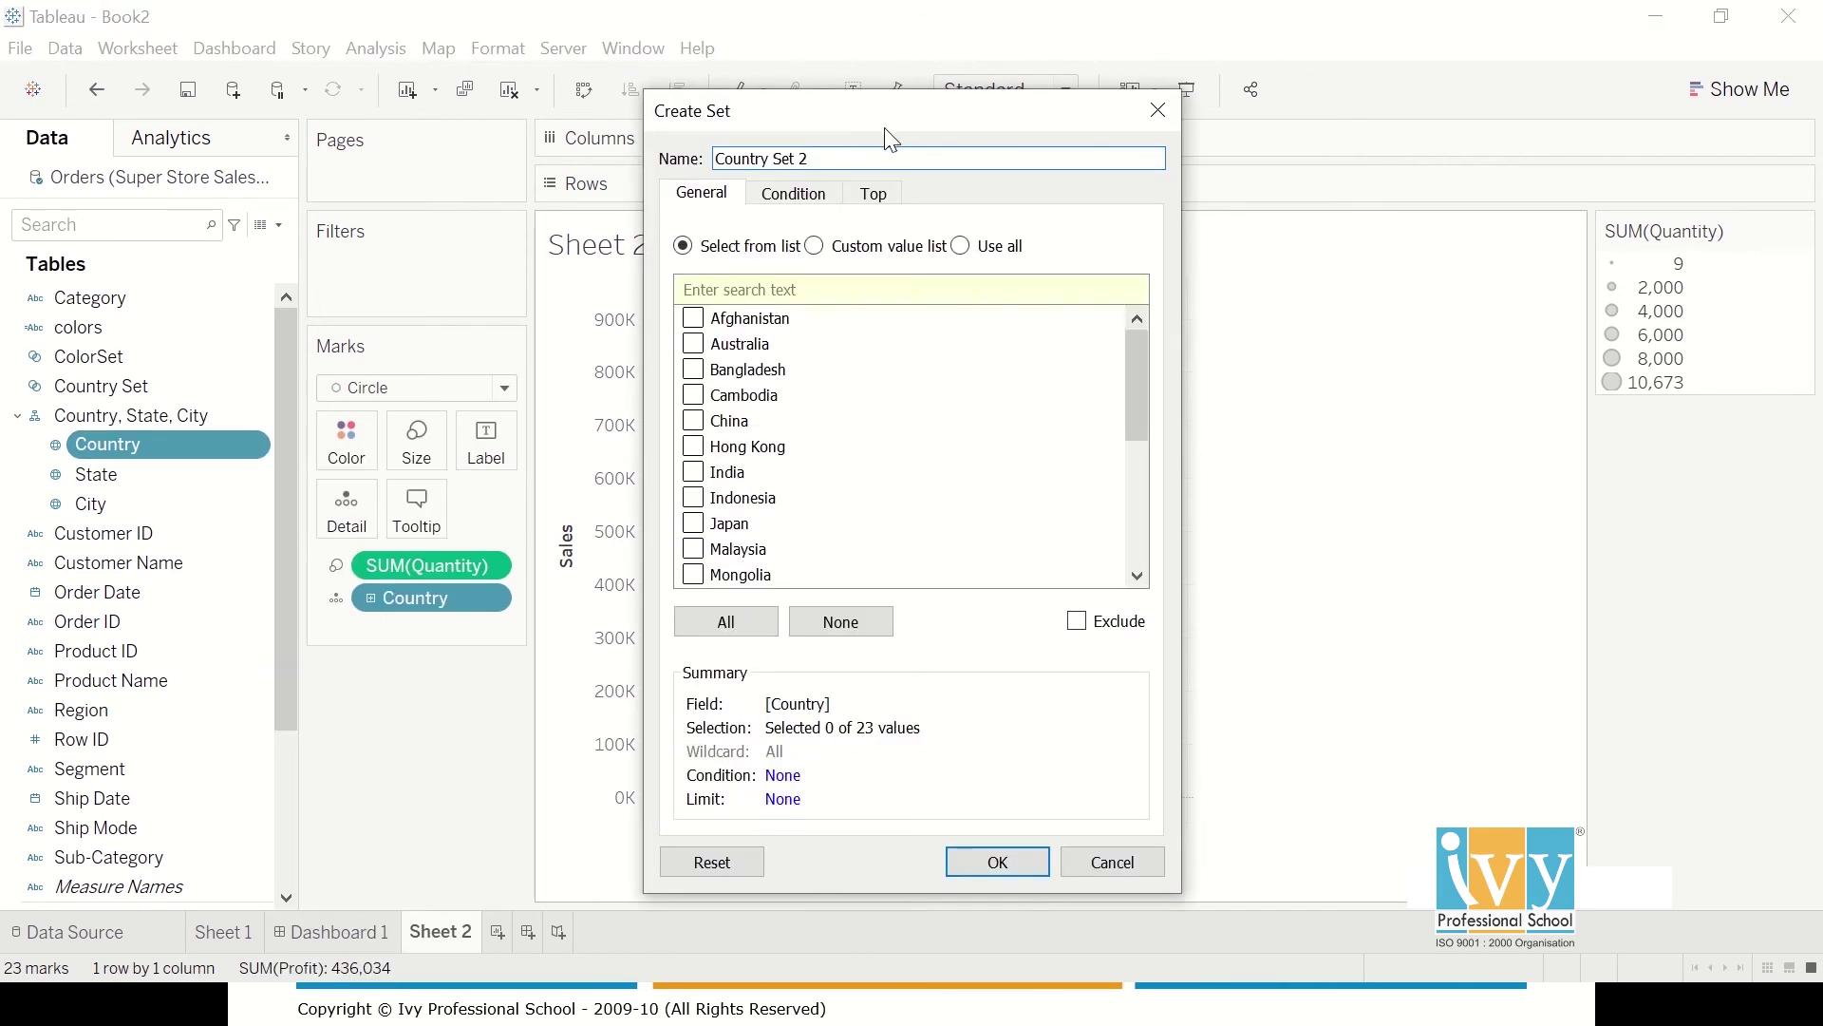
left_click_drag(855, 117, 1383, 133)
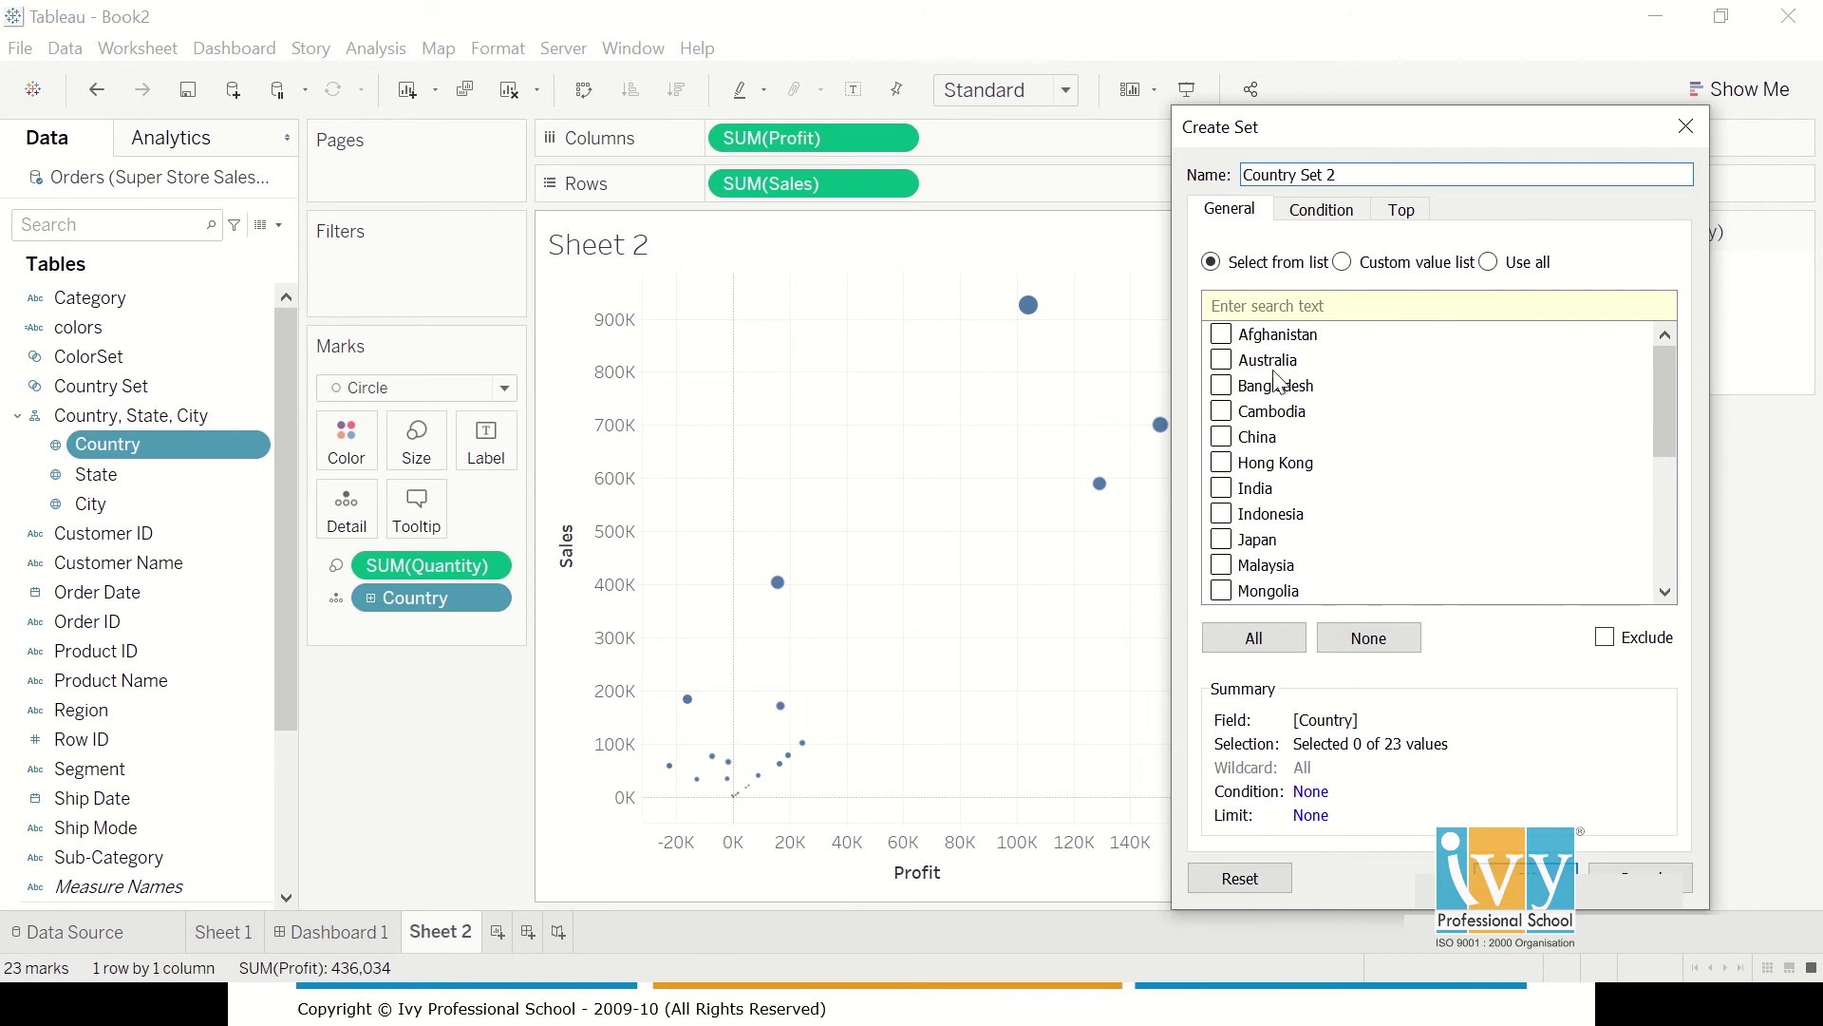
left_click(1245, 387)
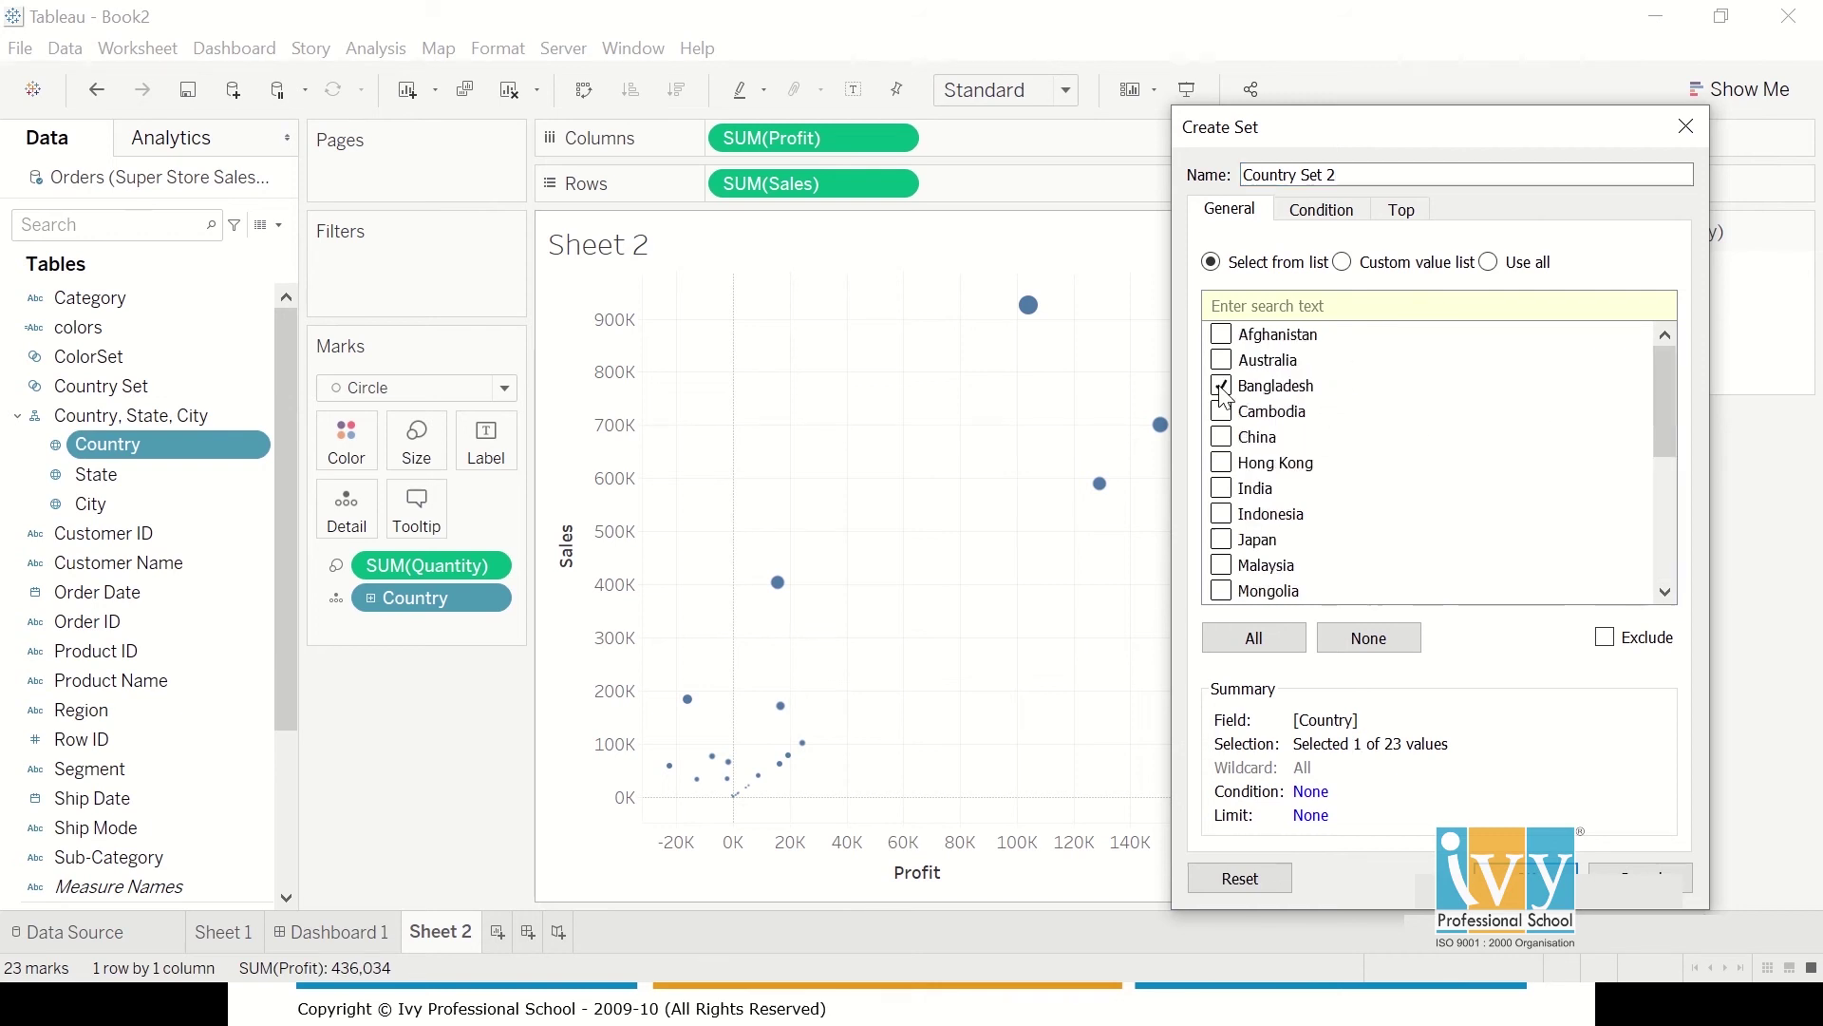
left_click(1227, 438)
left_click(1223, 539)
scroll(1358, 432, "down", 4)
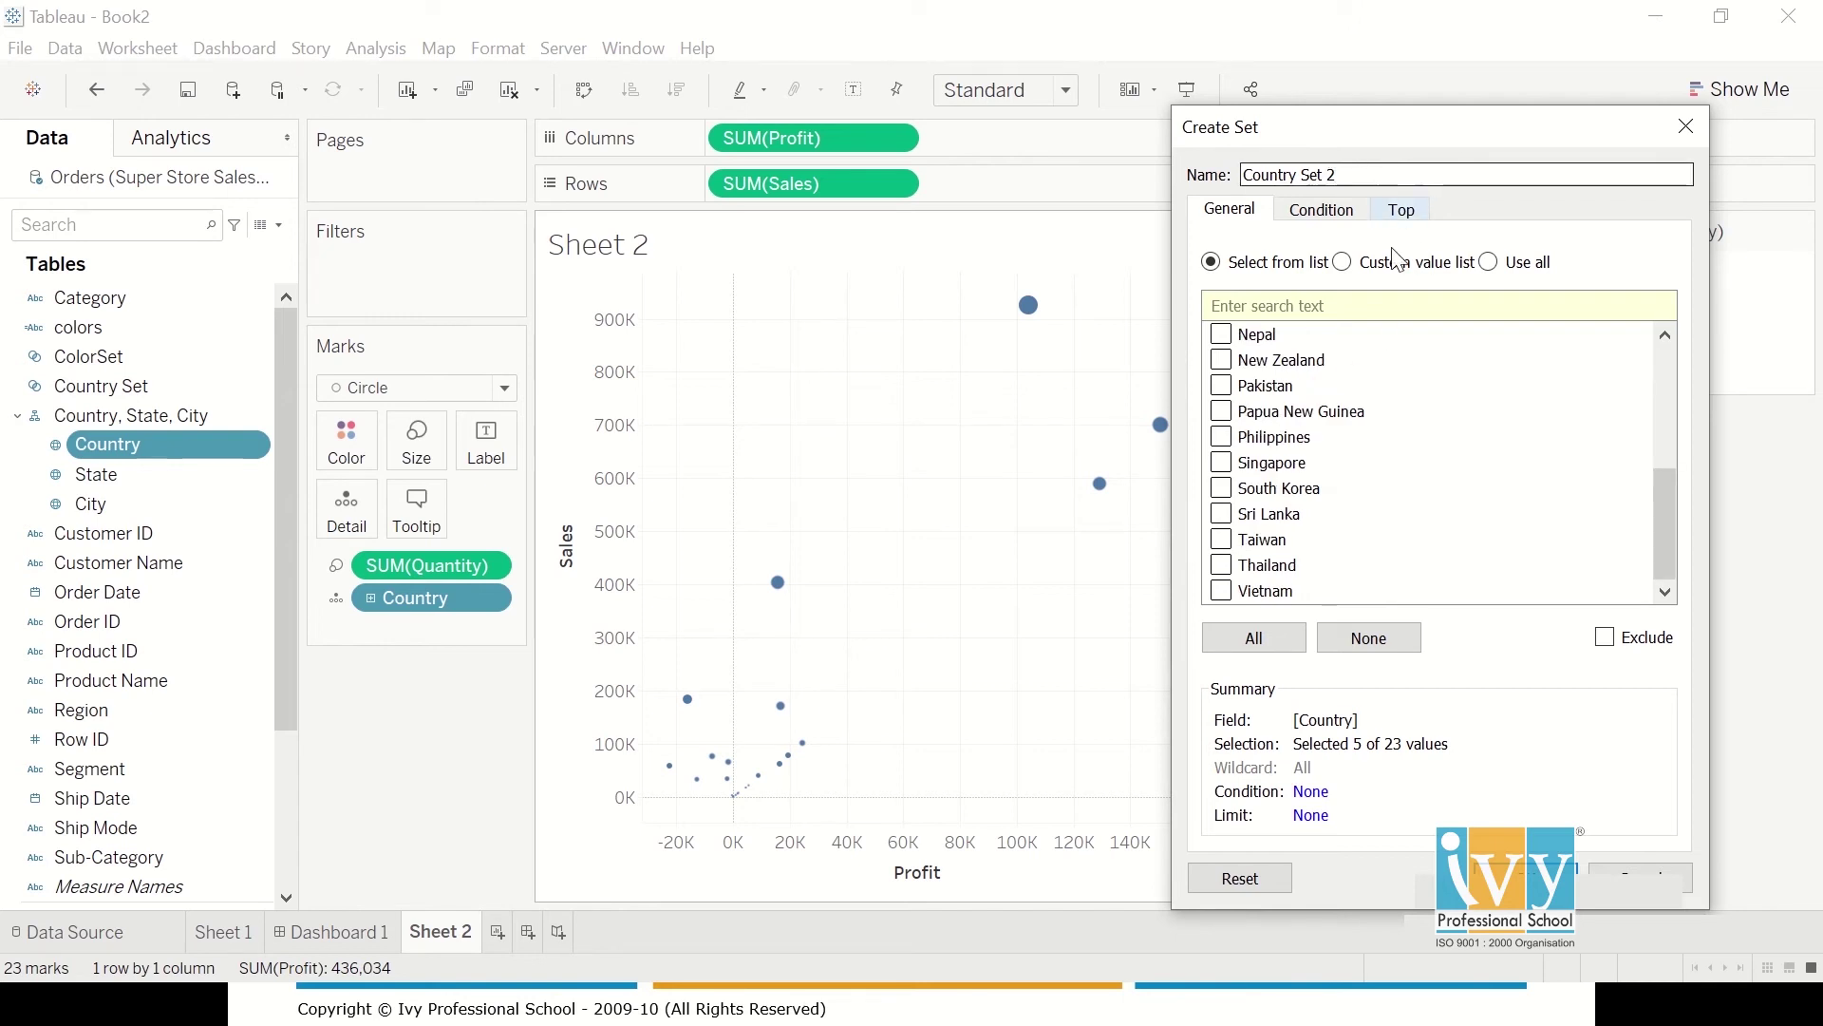
left_click(1640, 878)
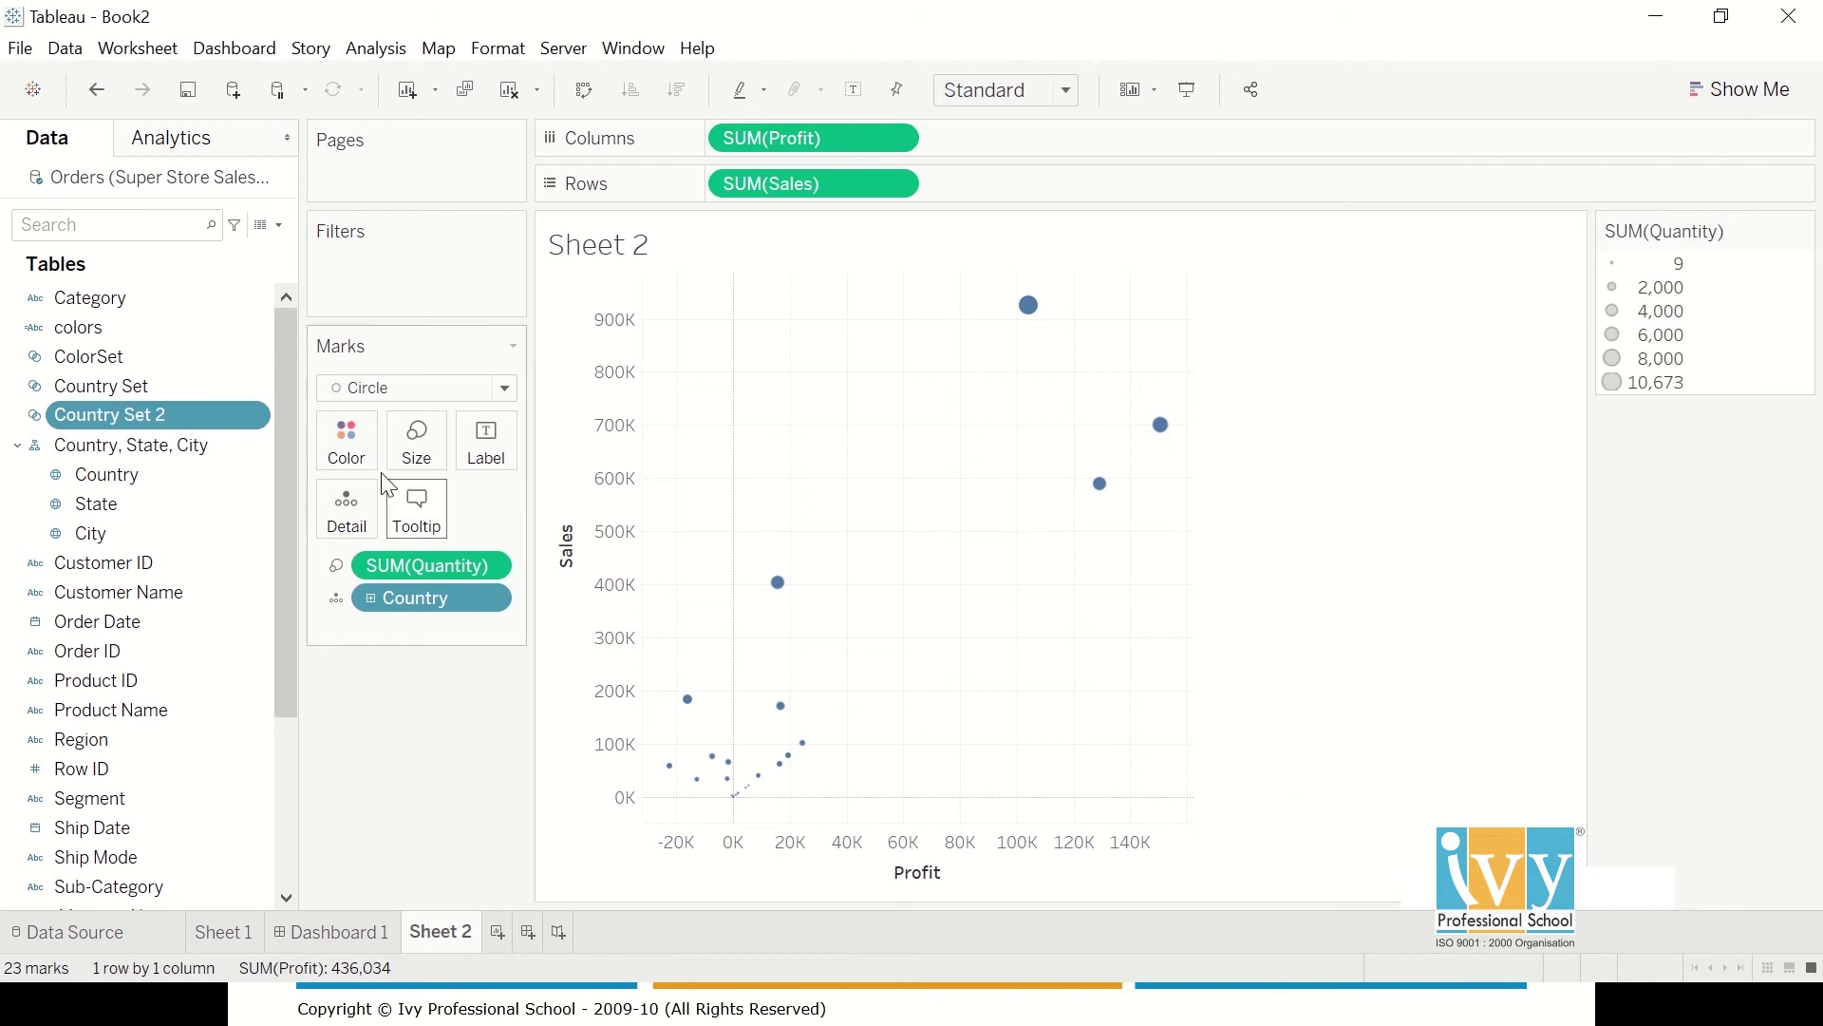
- Create Country Set 3 from the Country field with only China ticked
left_click(280, 225)
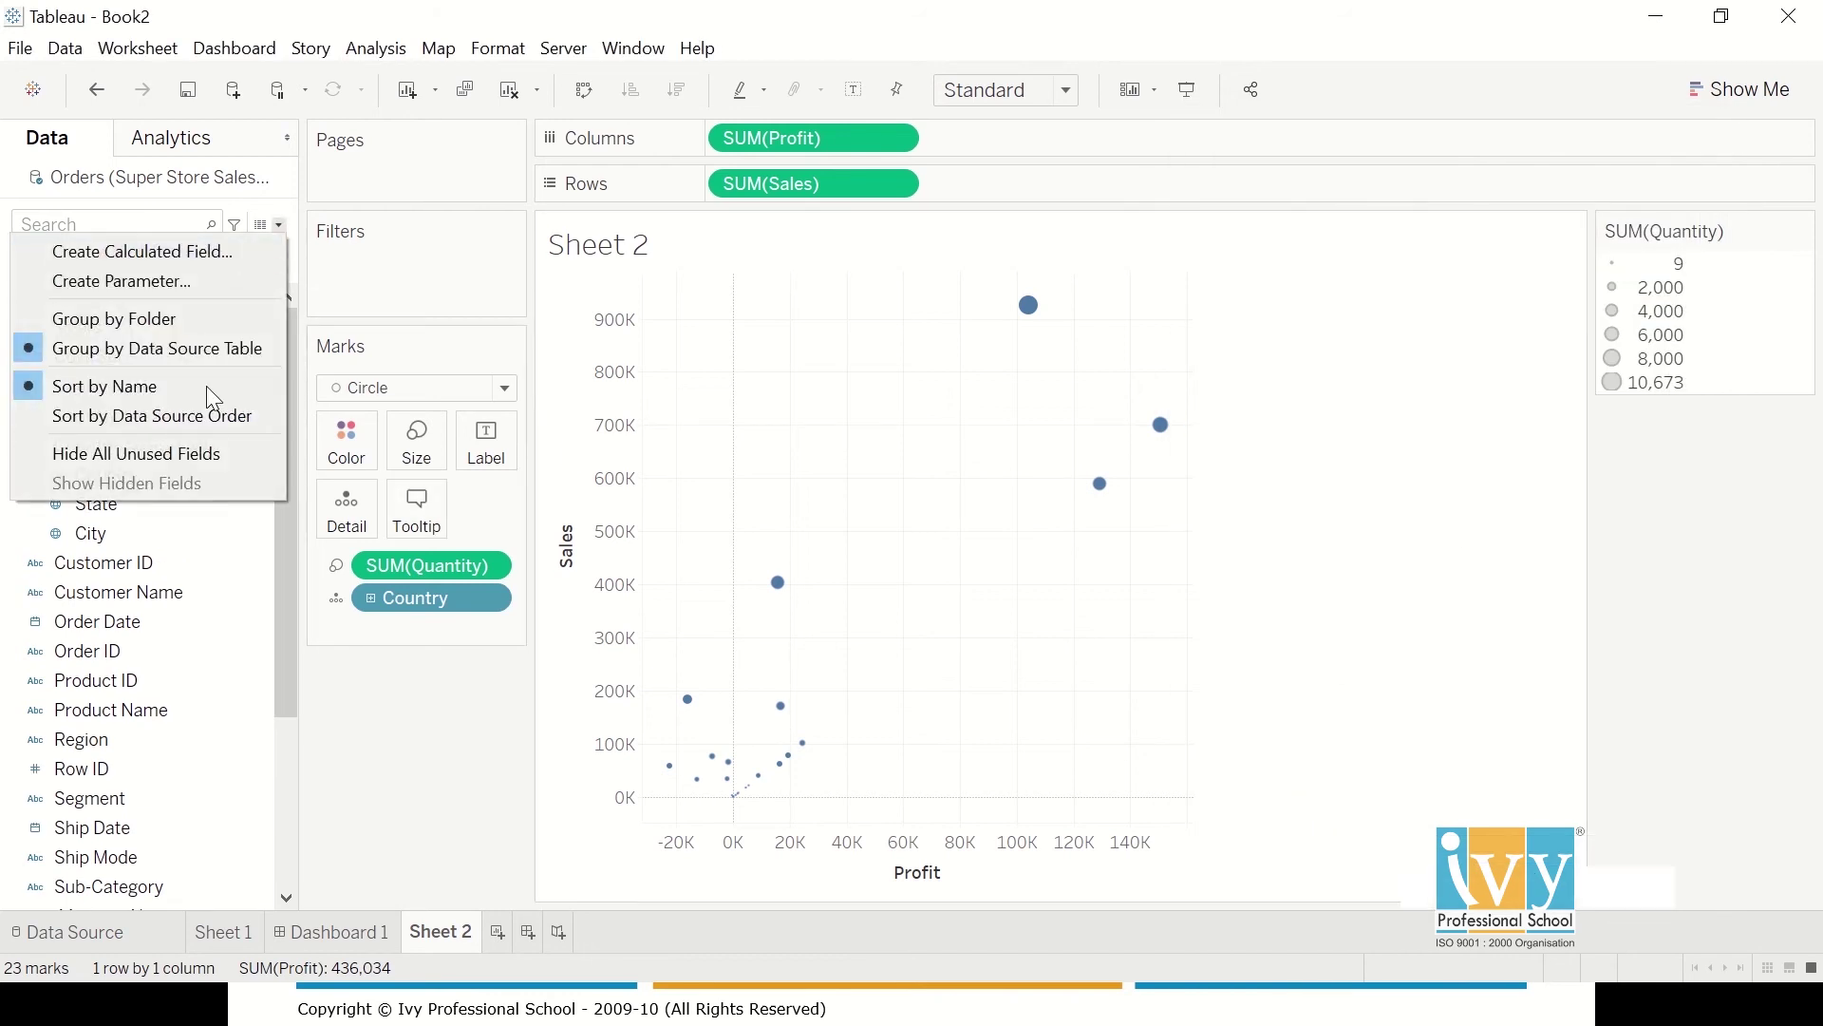
left_click(424, 673)
right_click(243, 475)
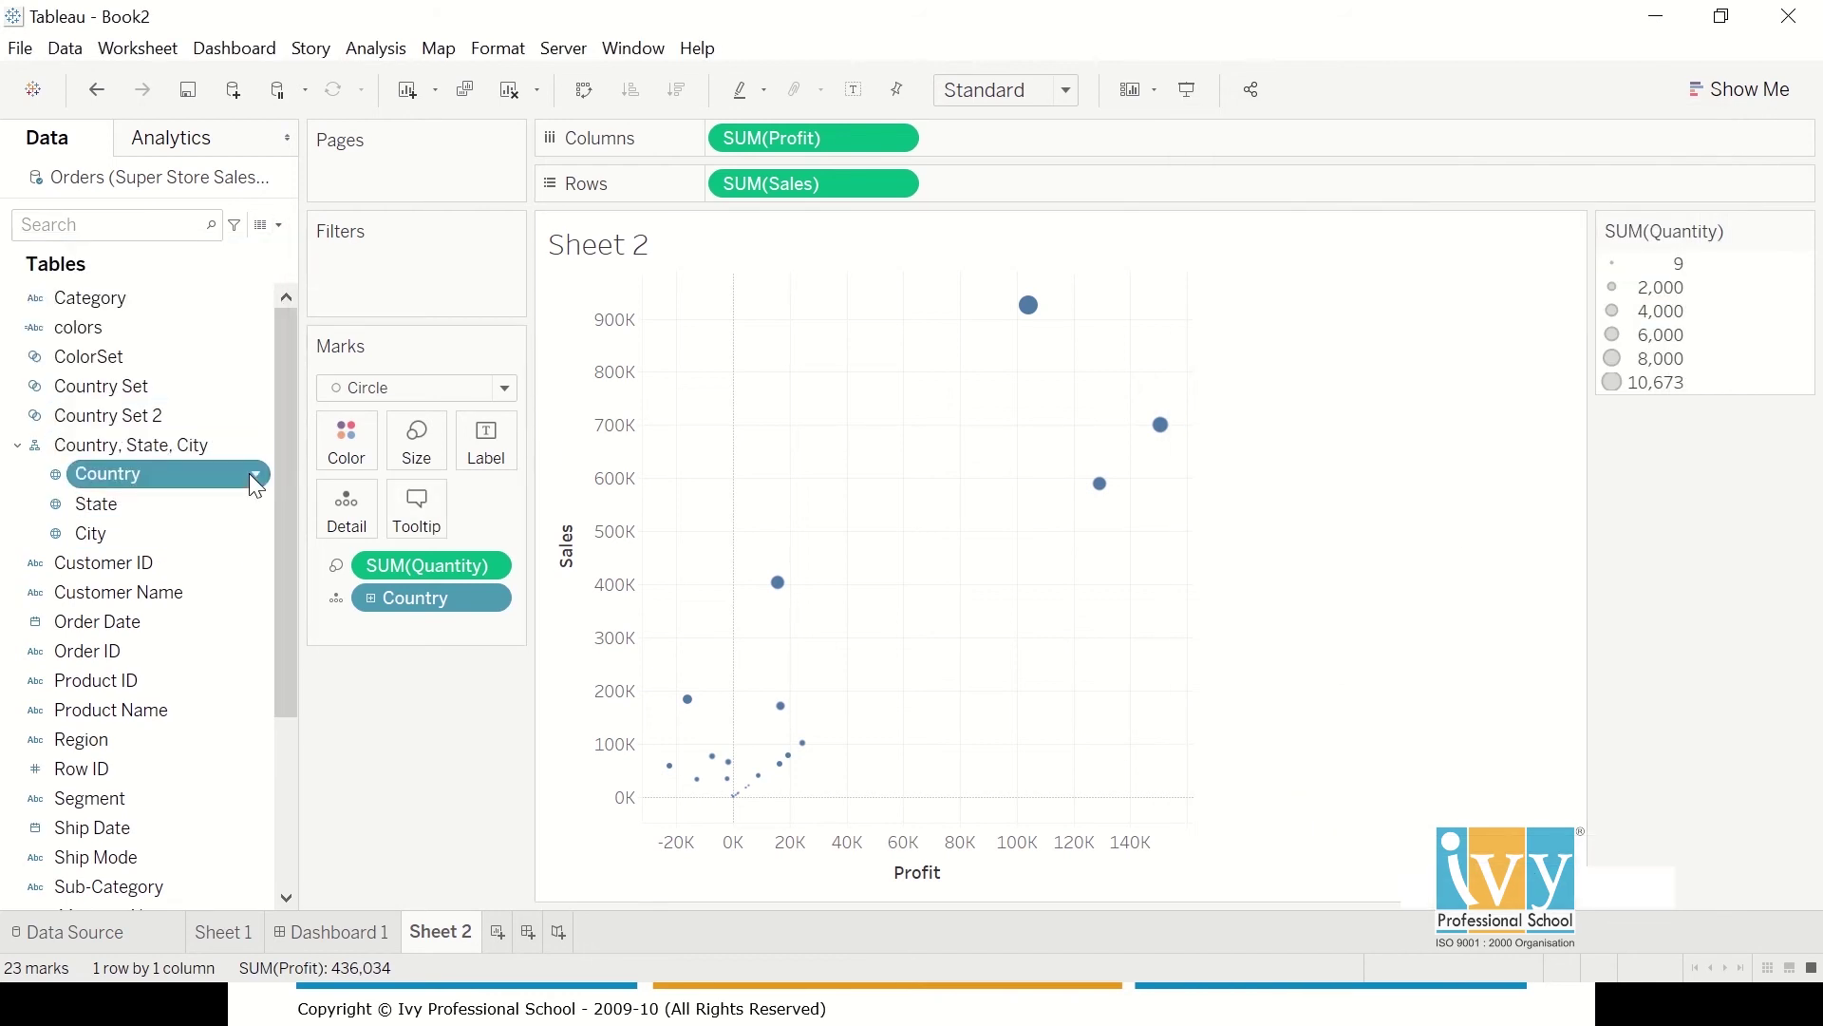
mouse_move(316, 687)
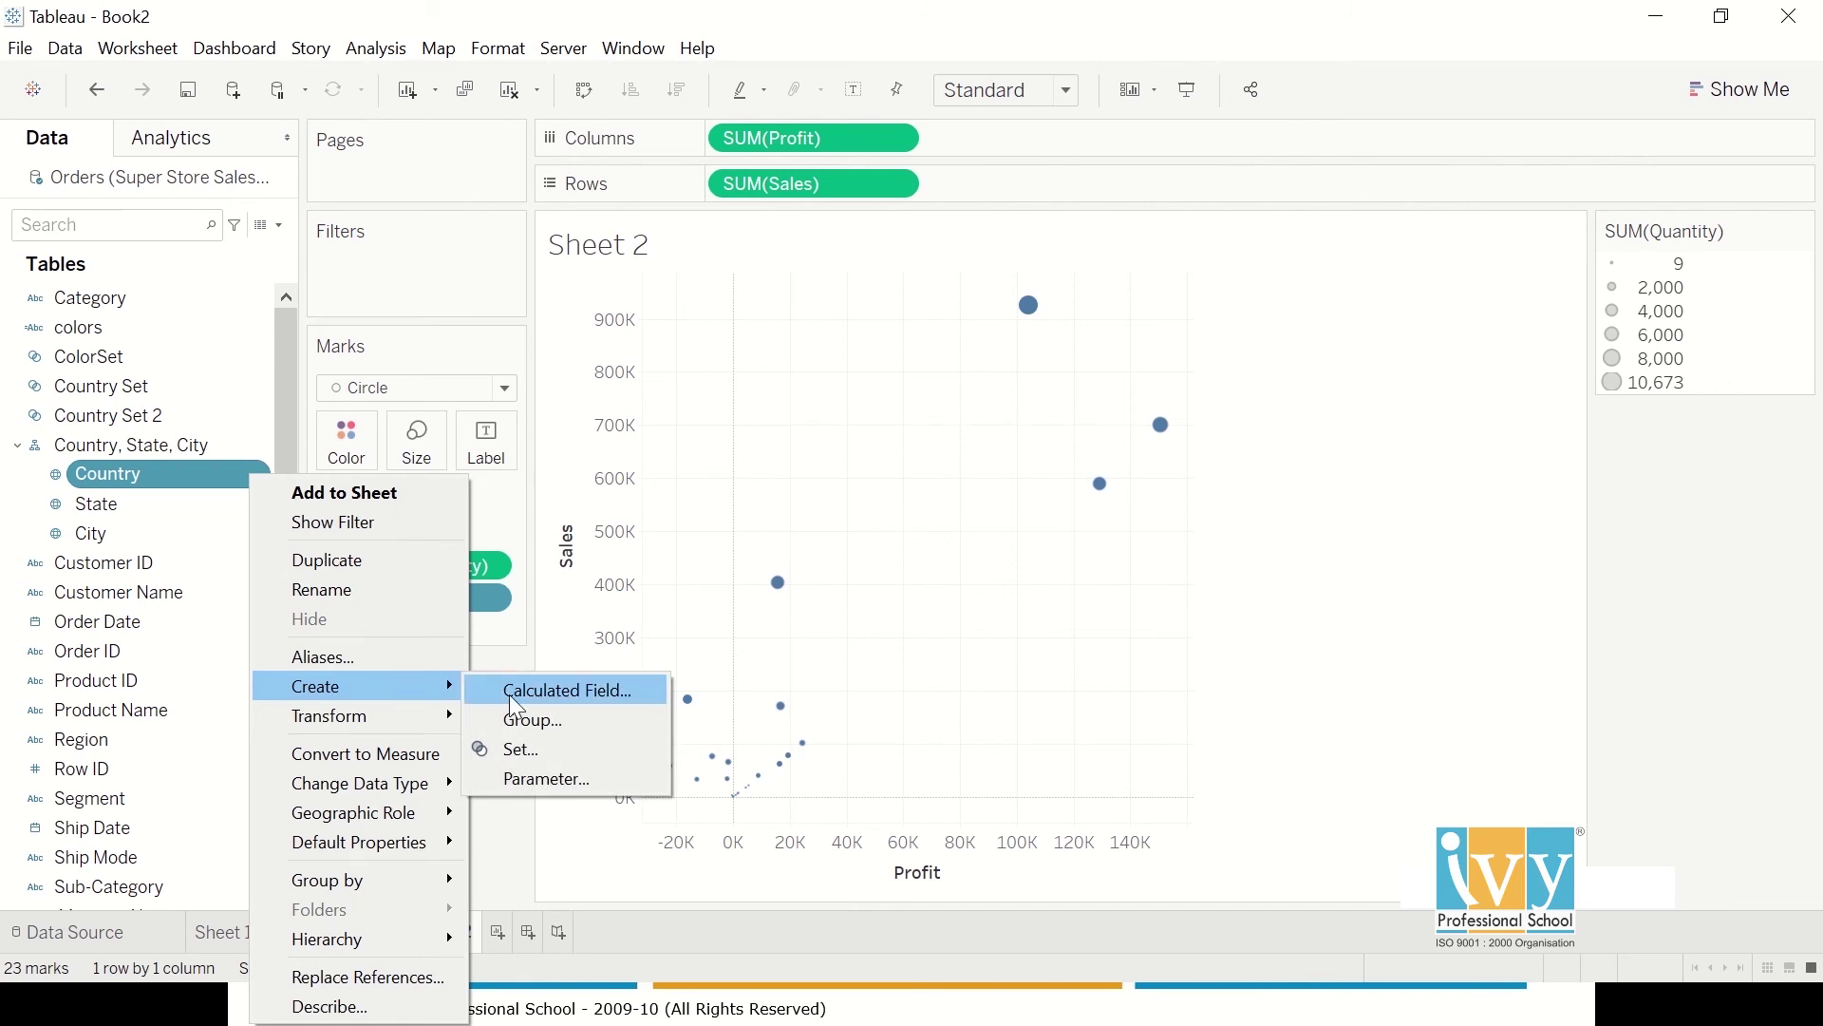
left_click(548, 765)
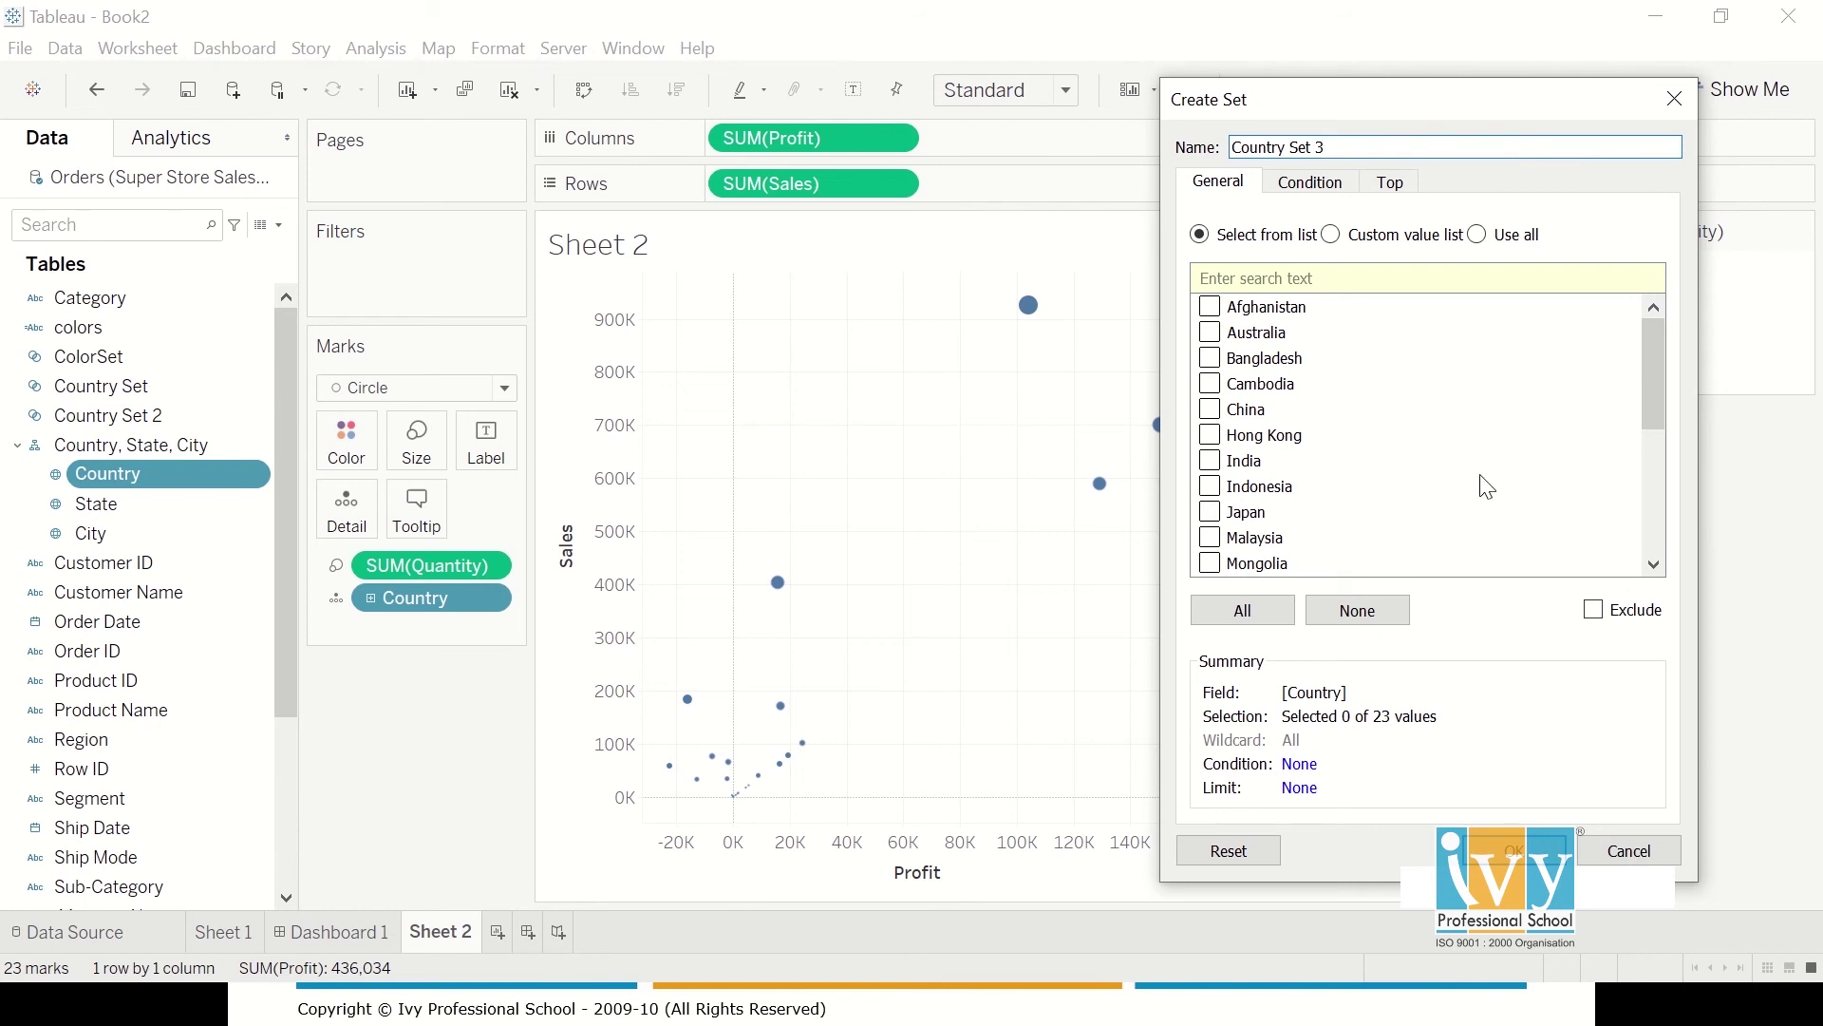
left_click(1211, 411)
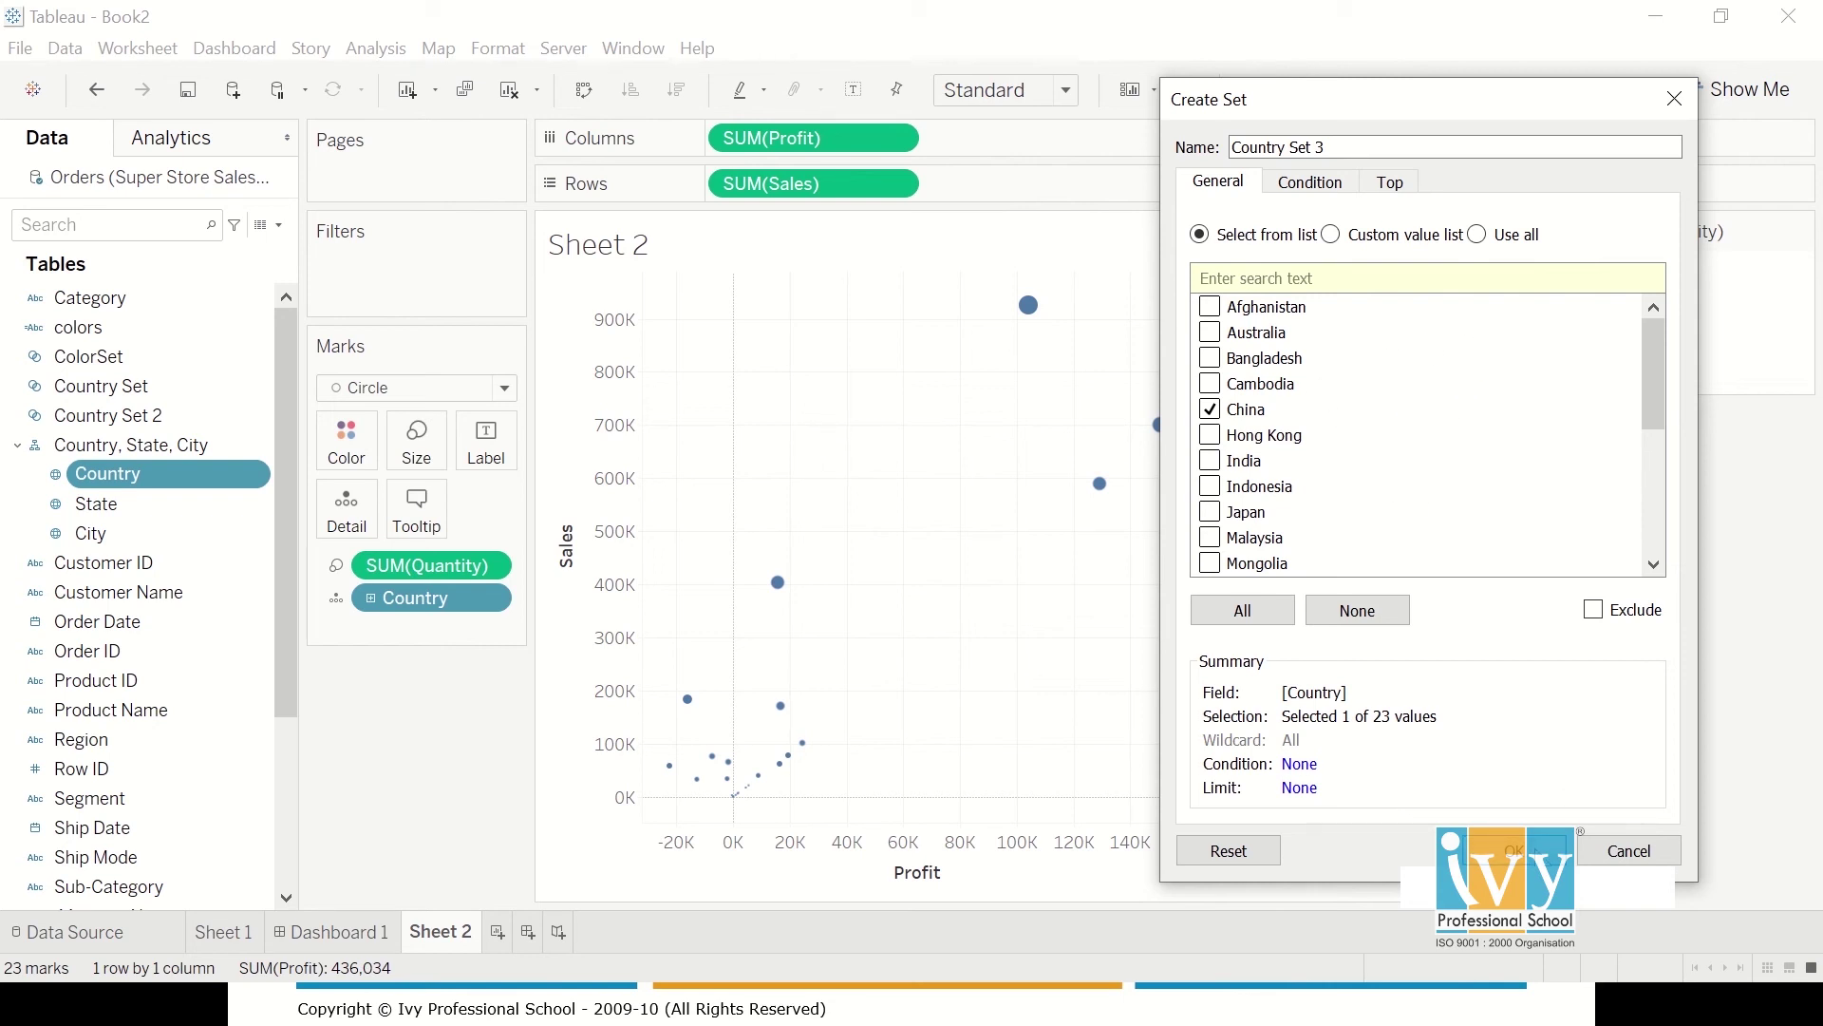
left_click(1519, 850)
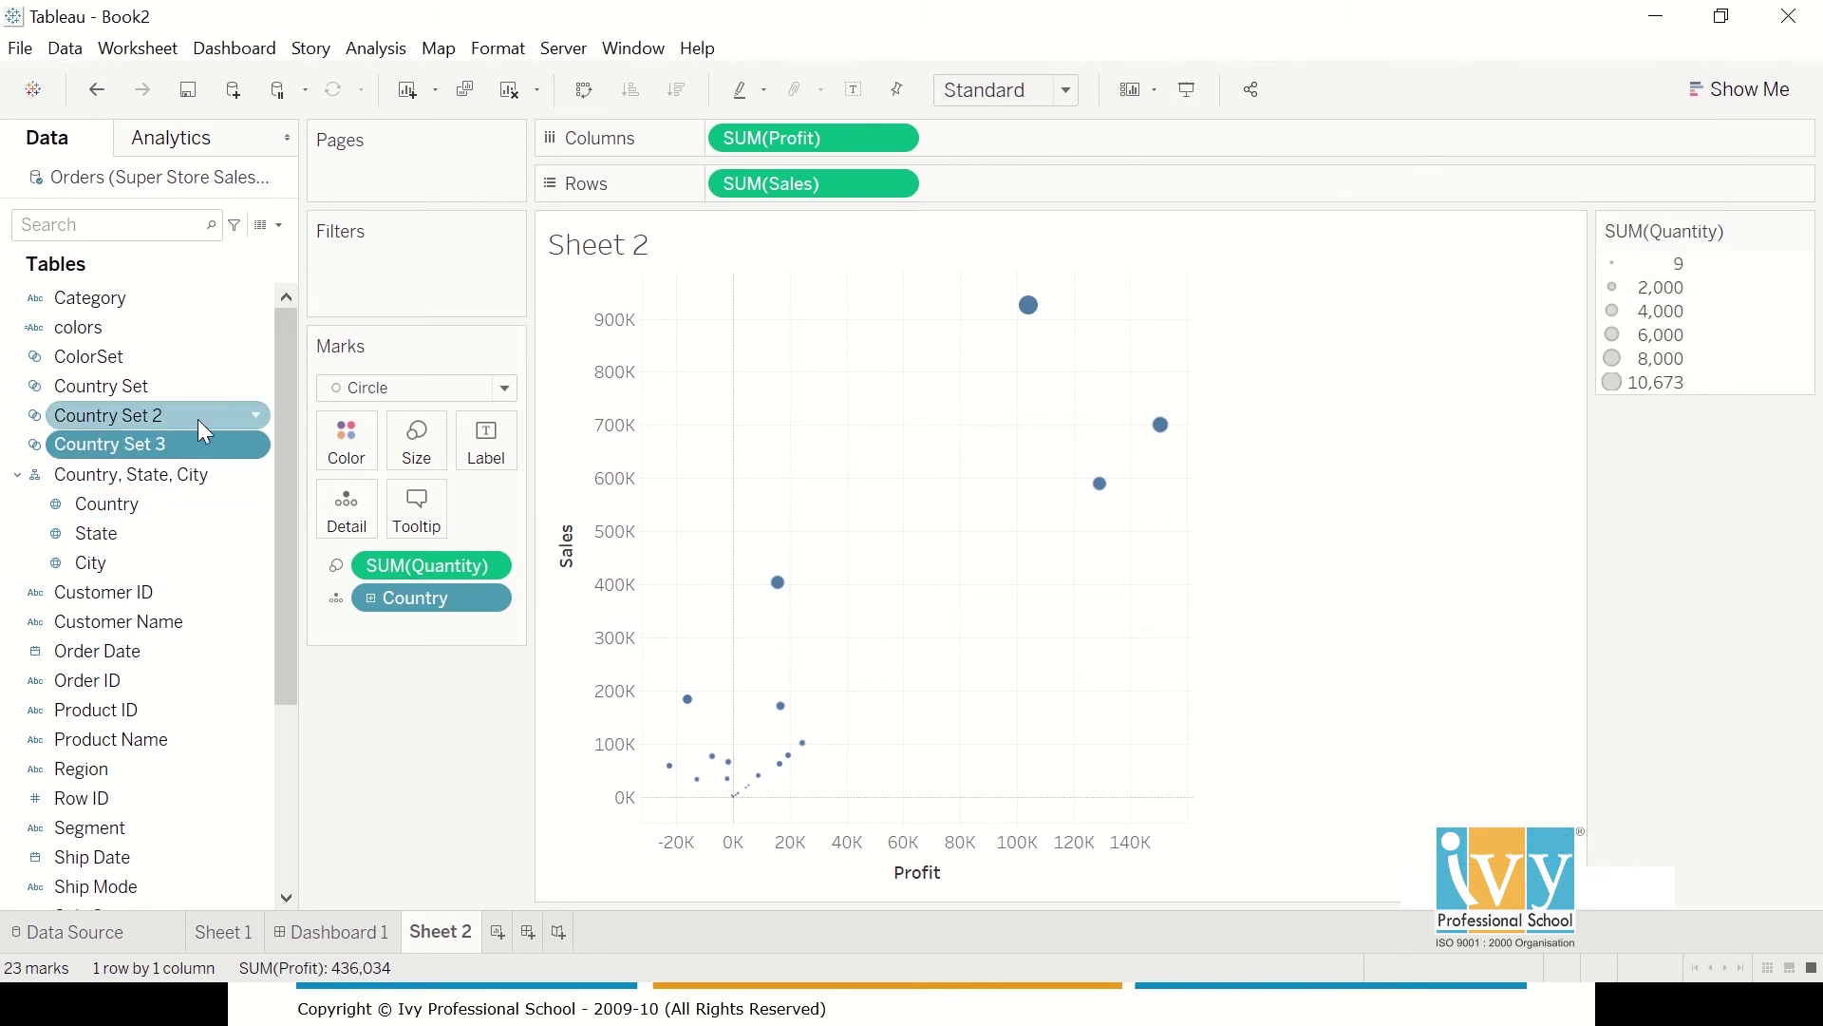
- Start a new calculated field with IF [Country Set 2] as its condition
left_click(280, 226)
left_click(146, 250)
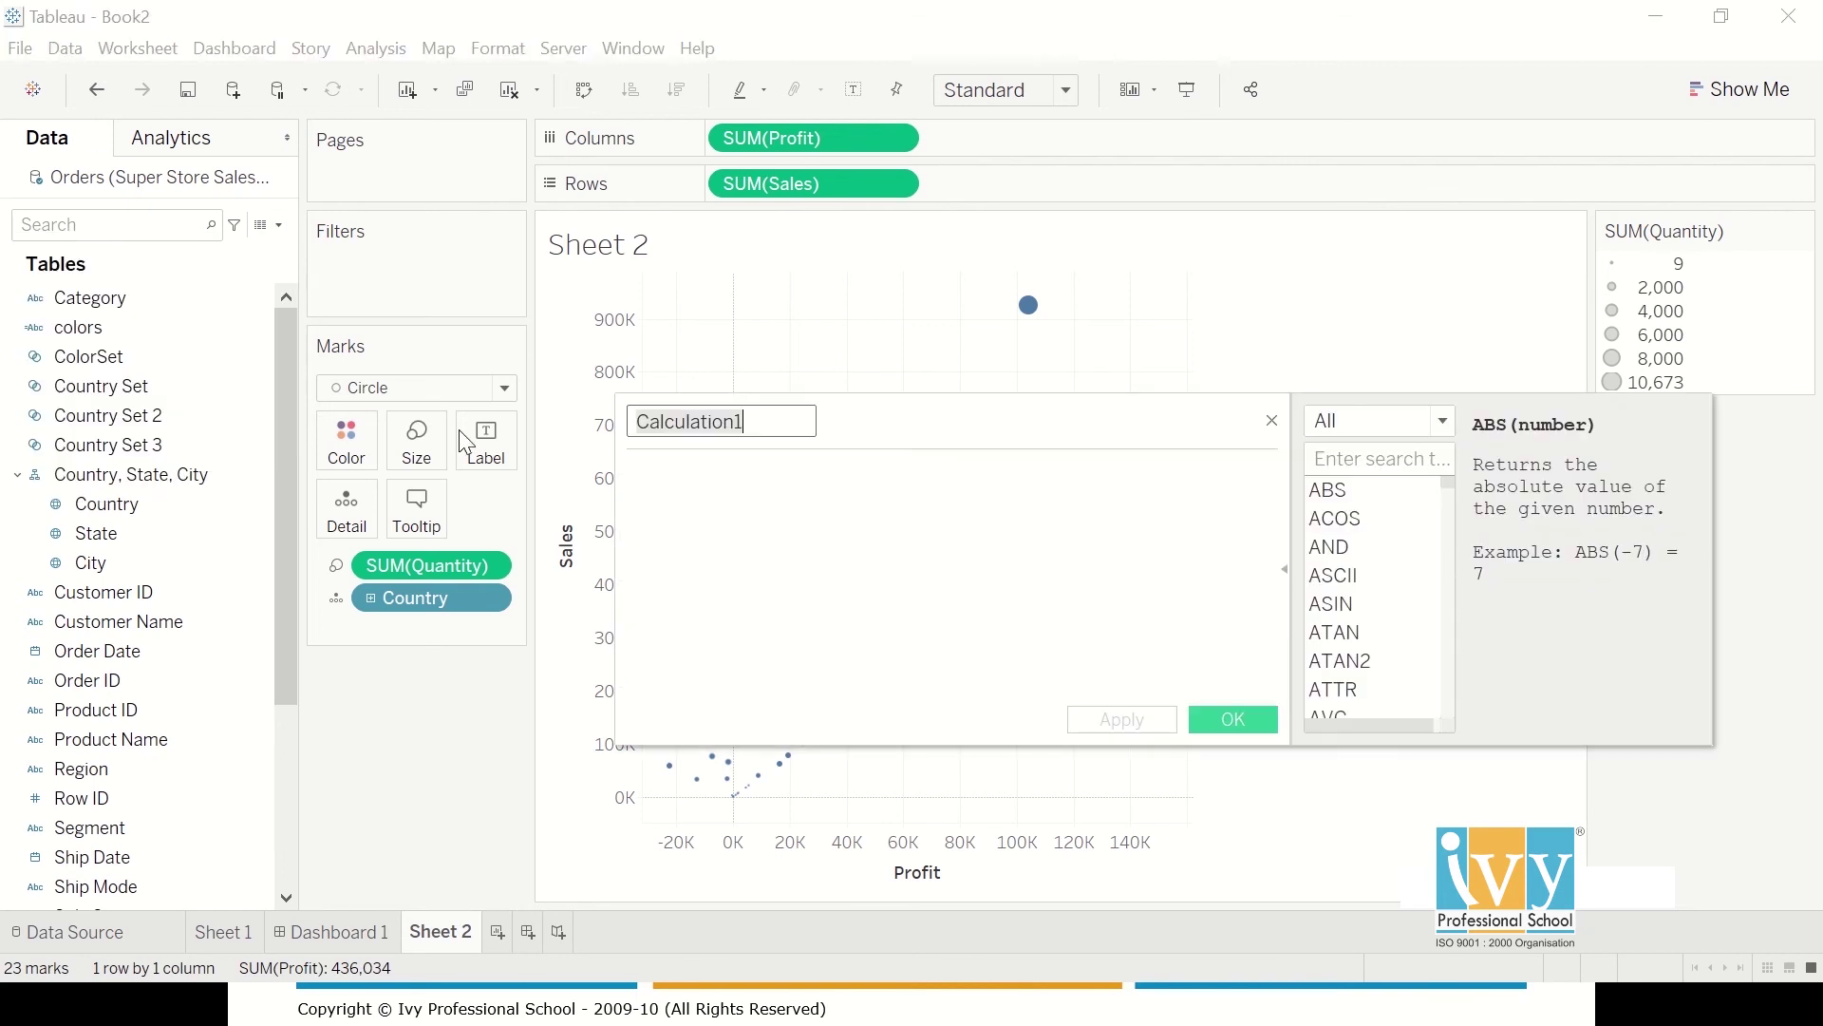
left_click(685, 500)
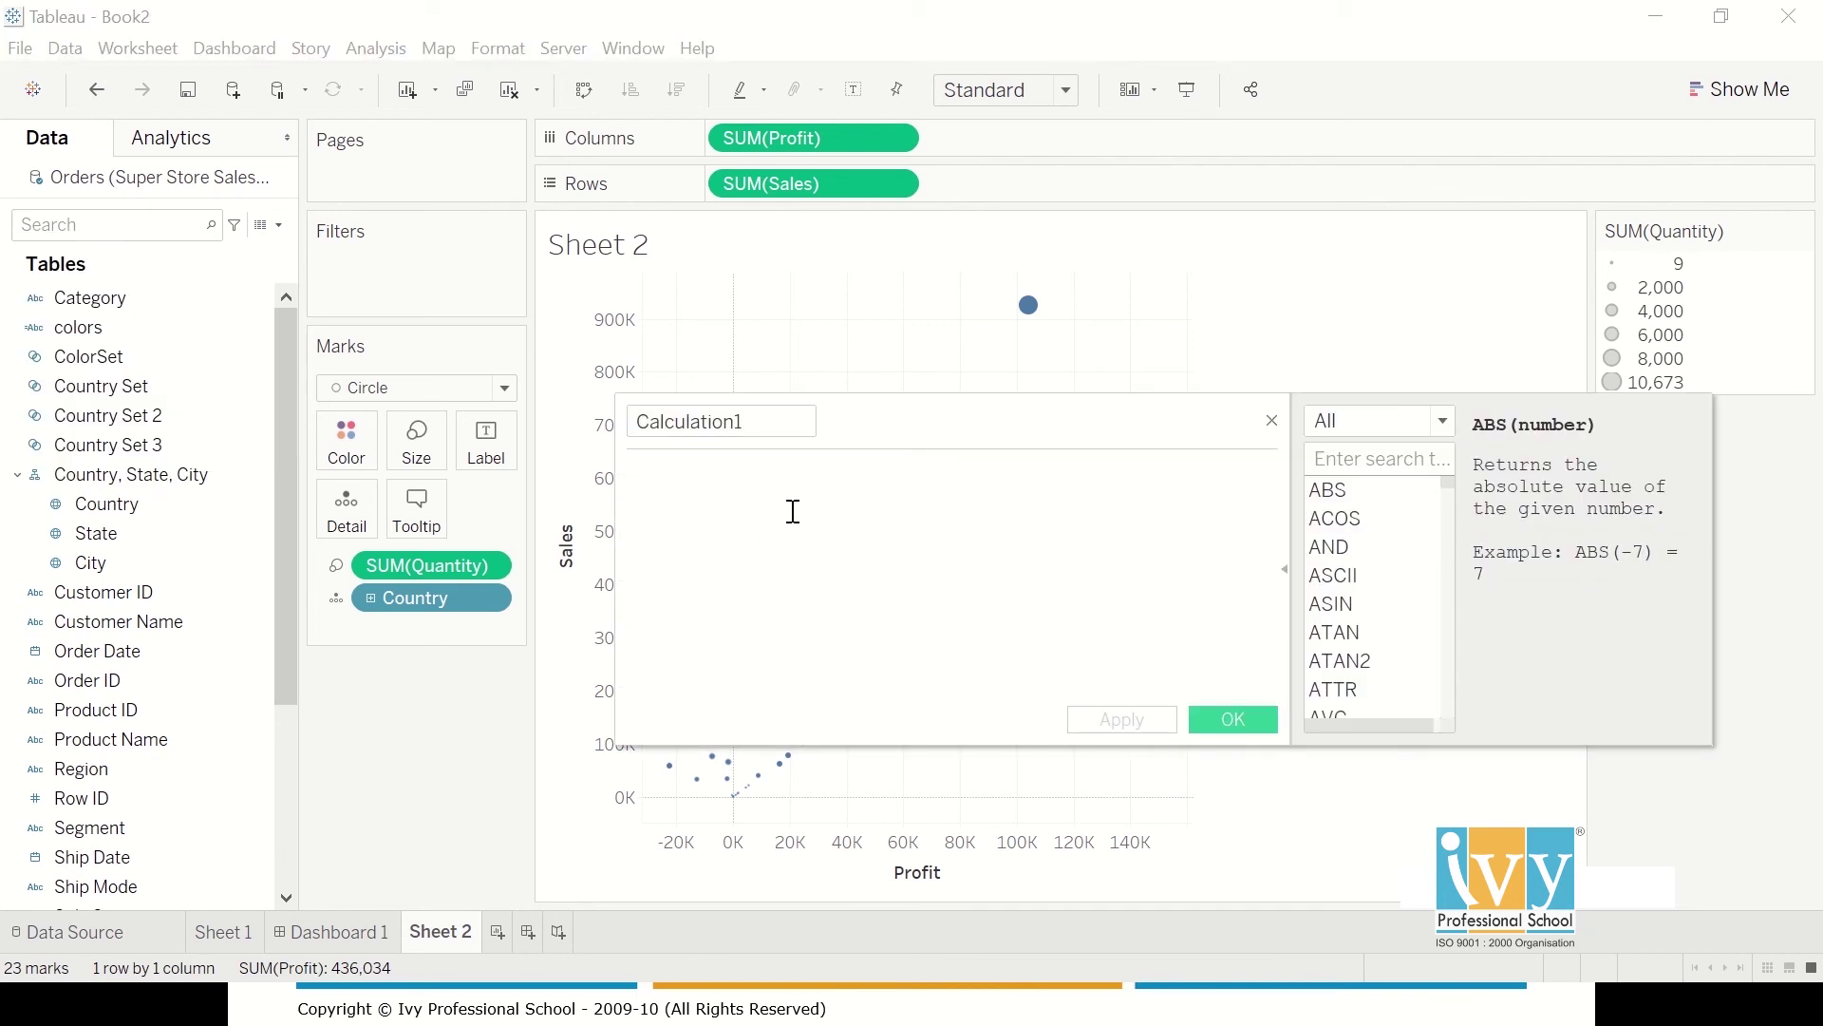
type("if")
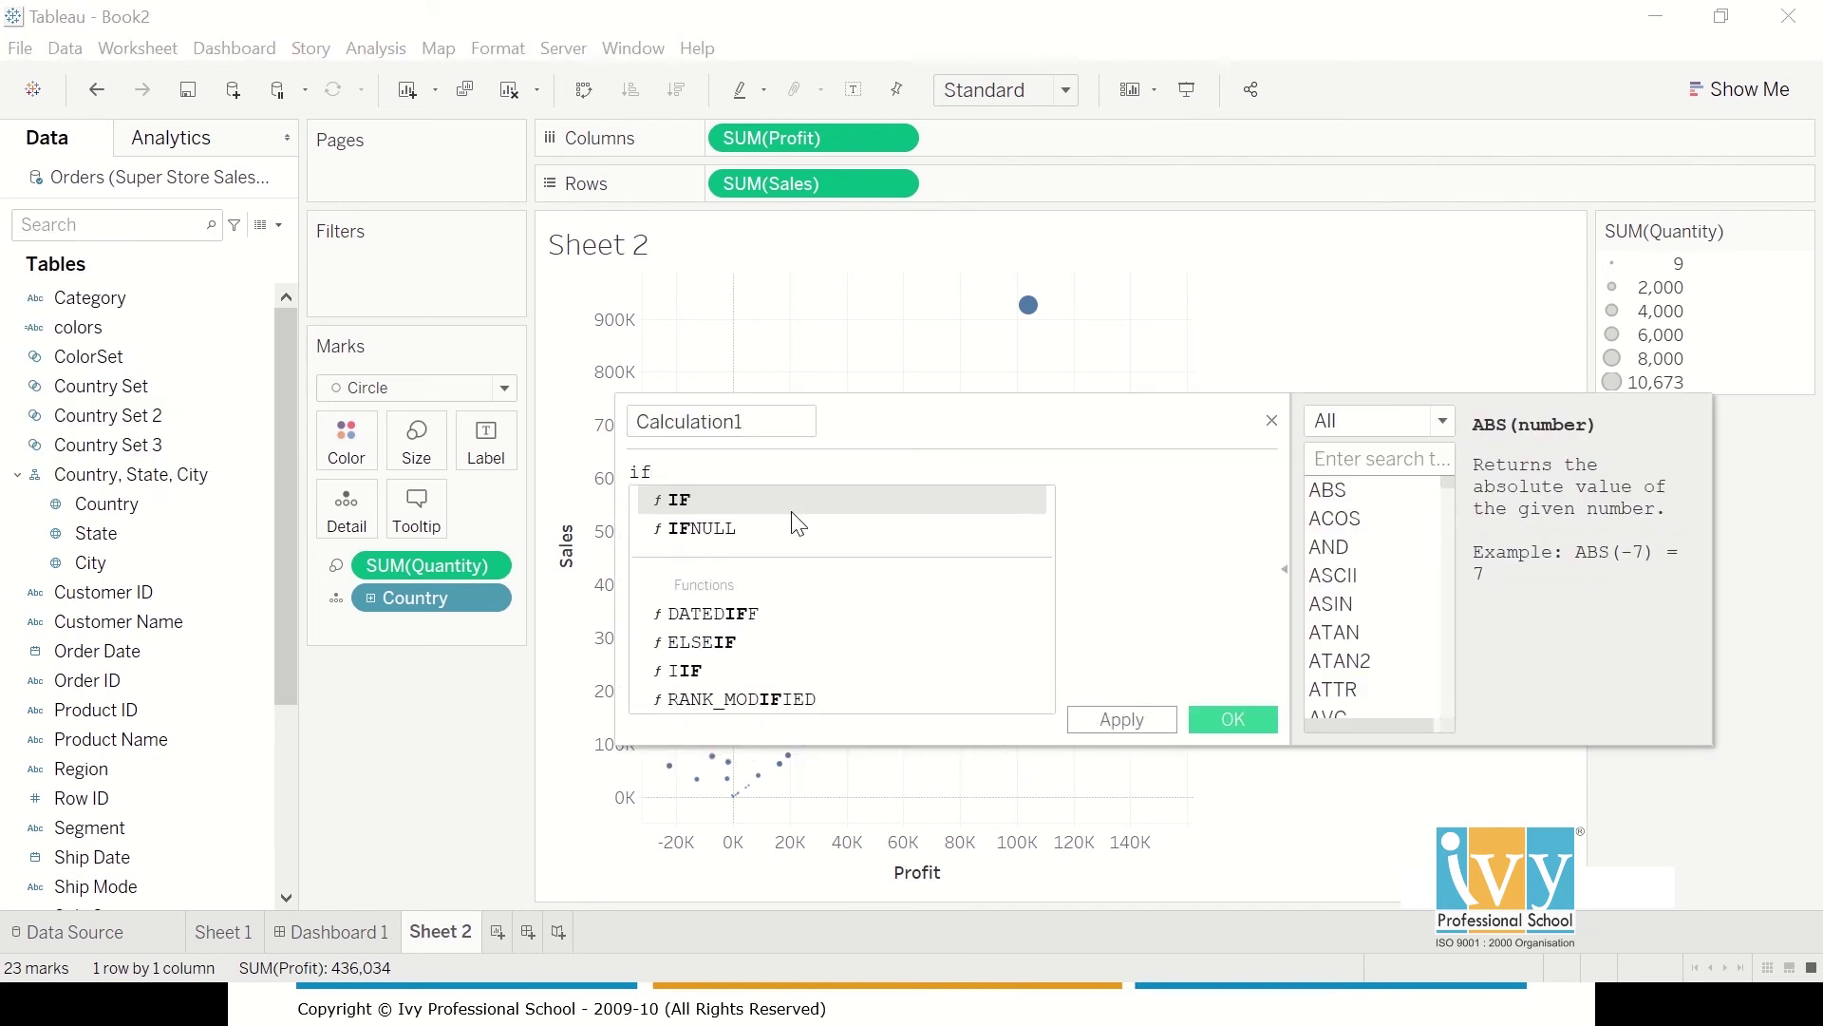
key("Return")
type("co")
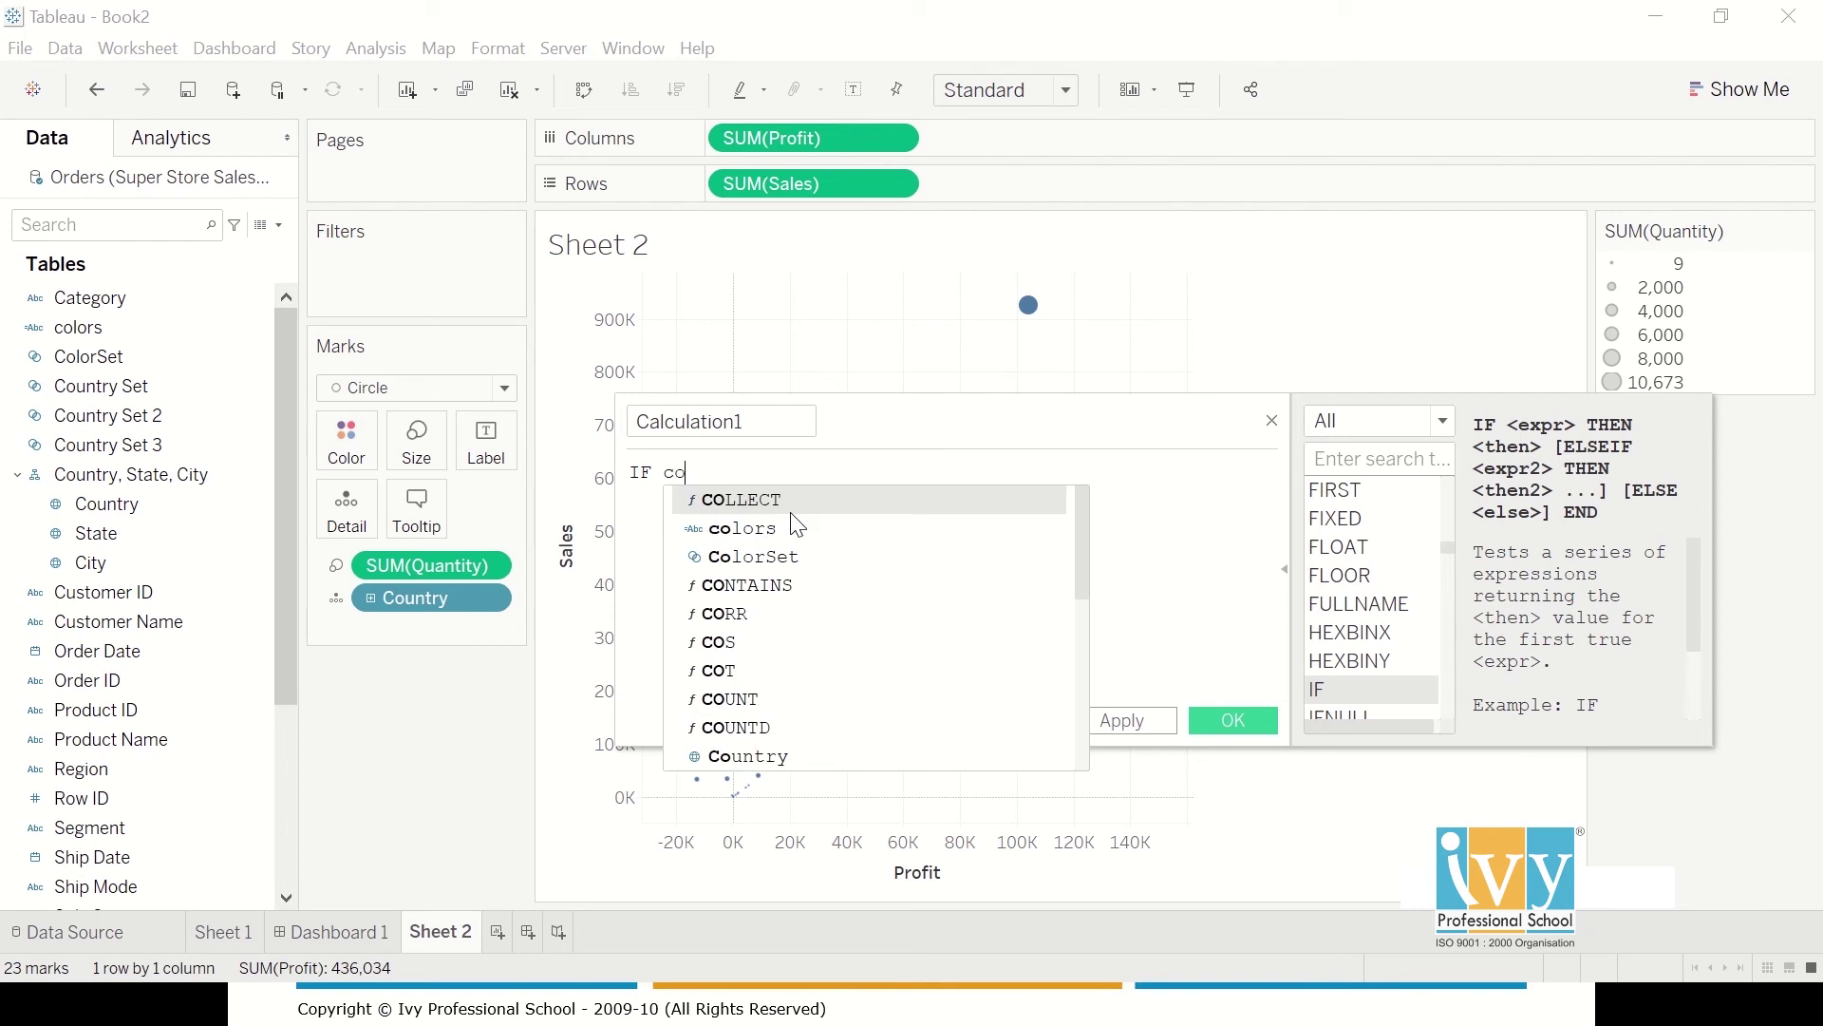
type("un")
key("Down")
key("Down")
key("Down")
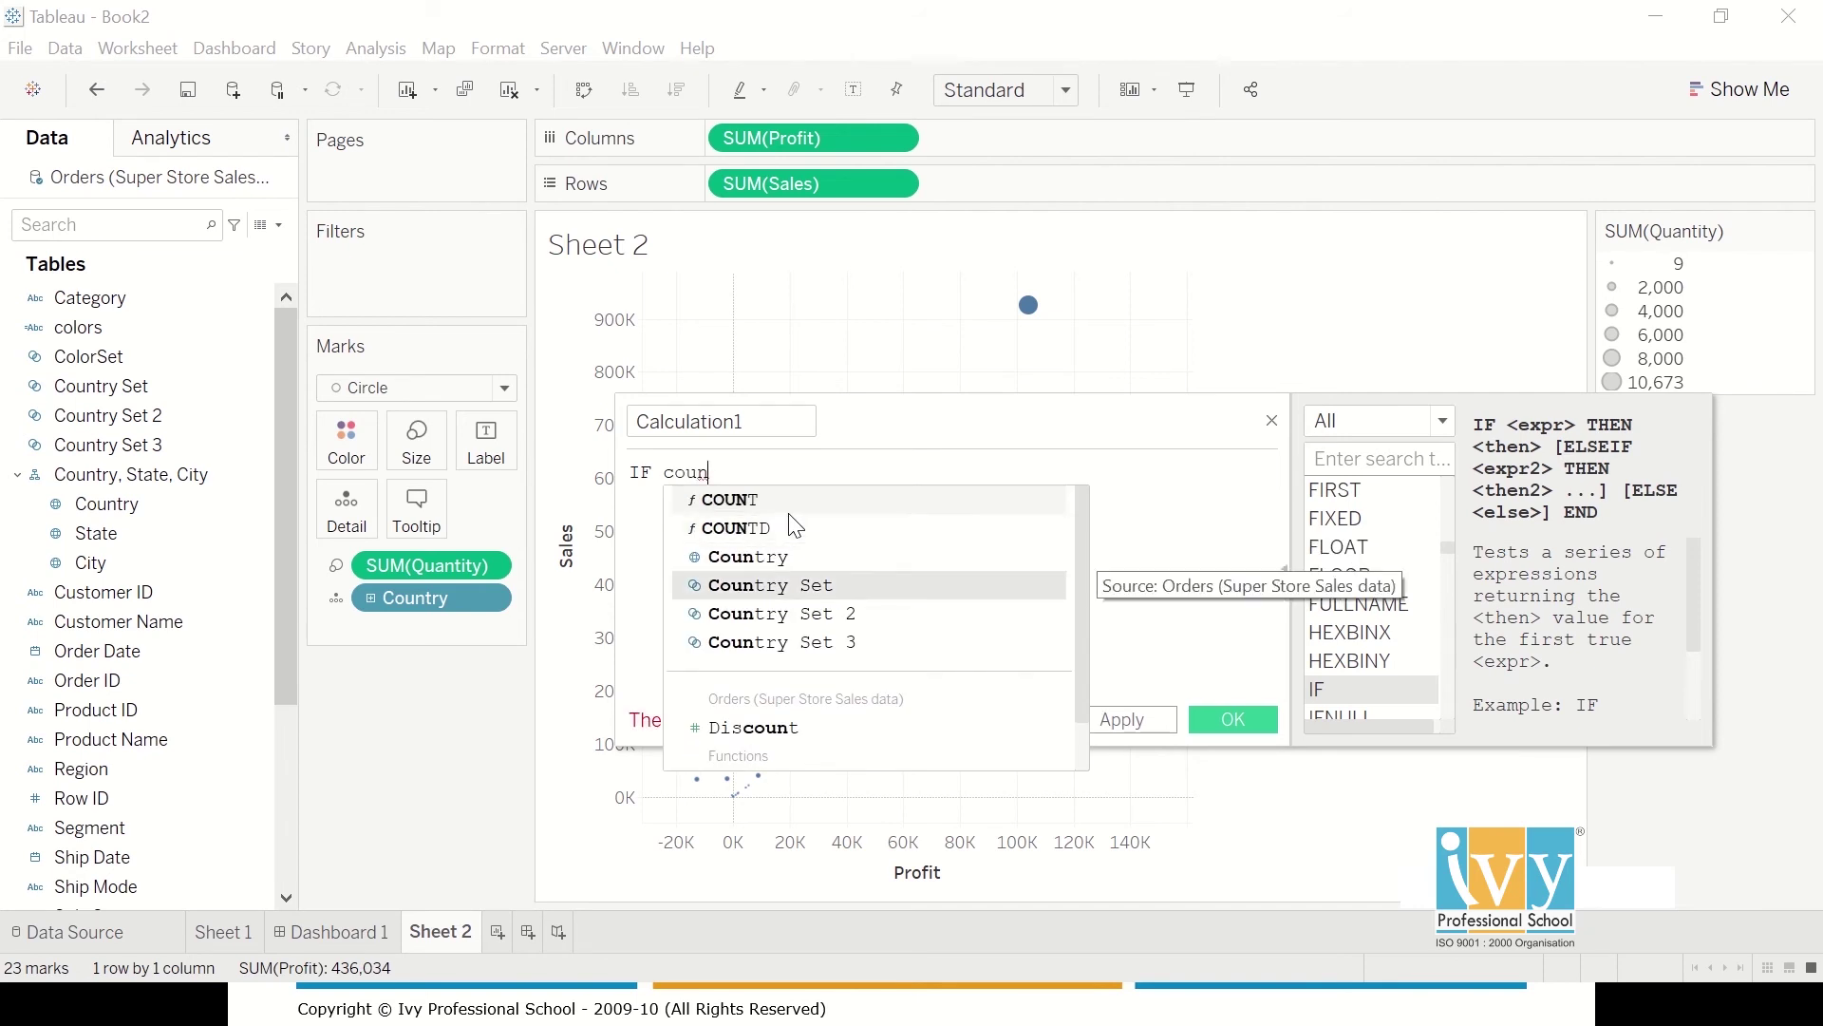
key("Down")
key("Return")
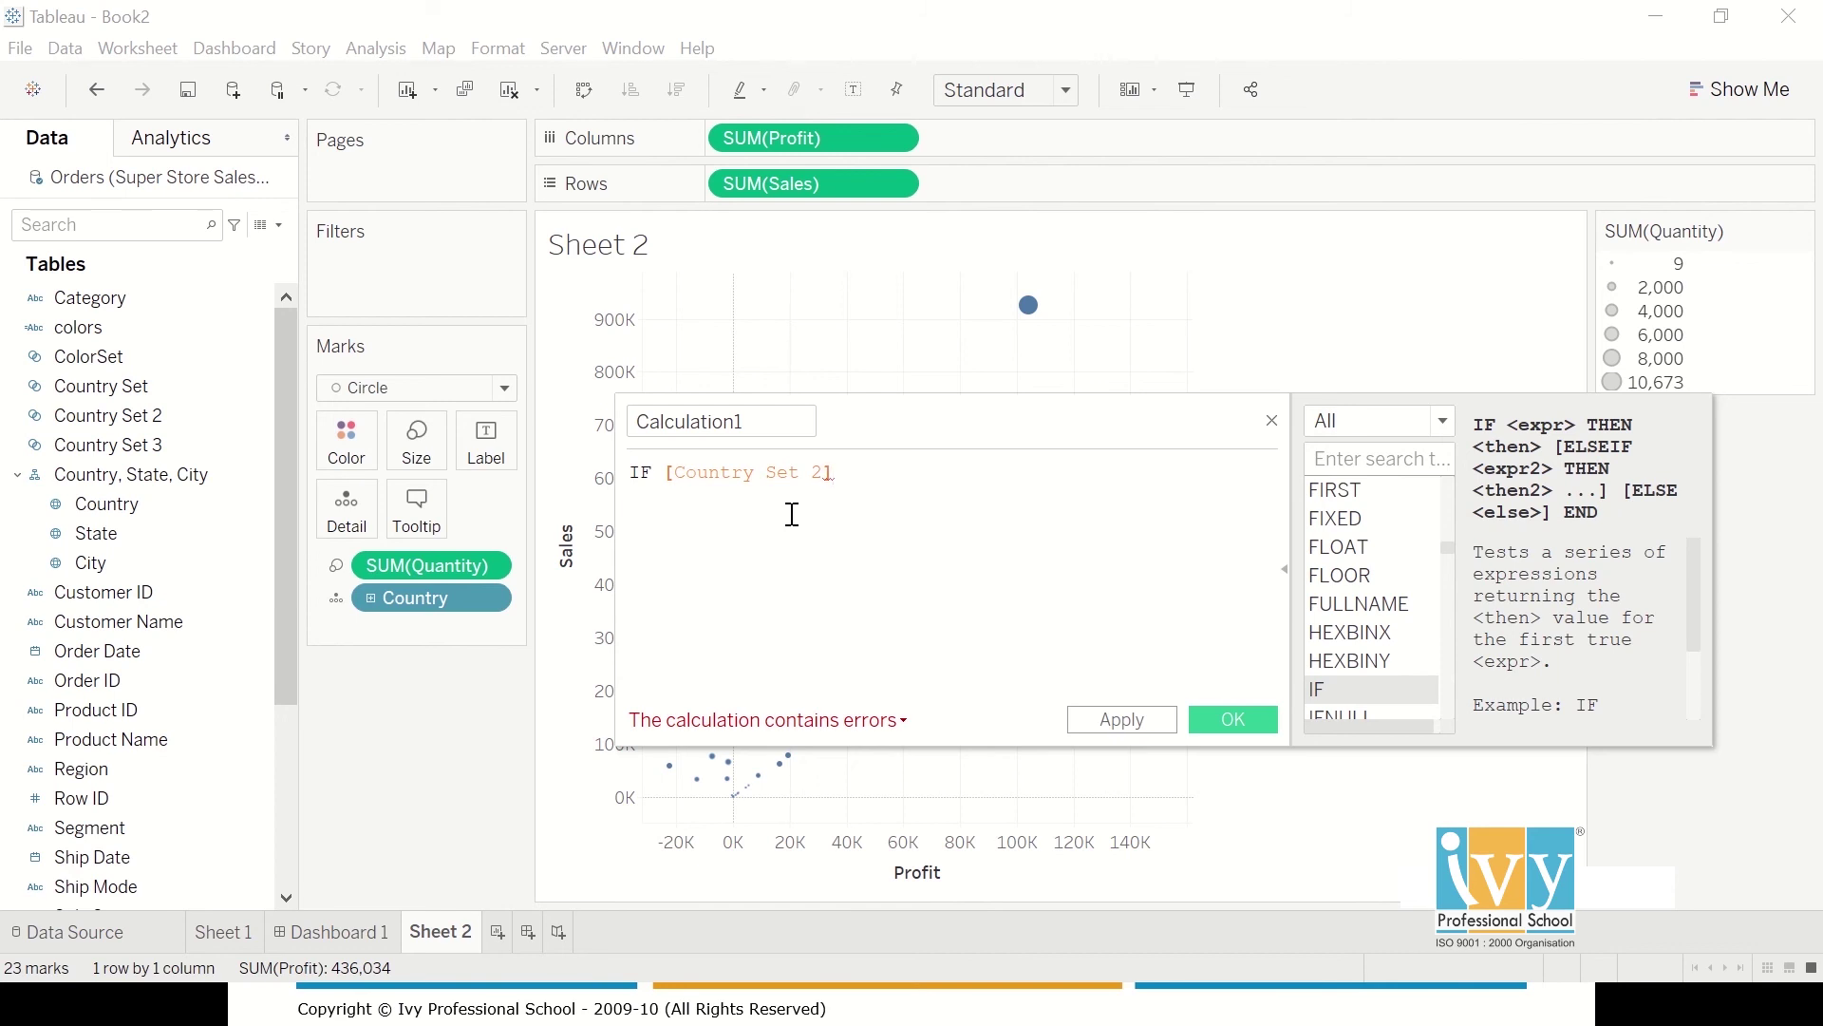
- Complete the formula with THEN "color" ELSE "no color" END and name it colors_country
type(" th")
key("Return")
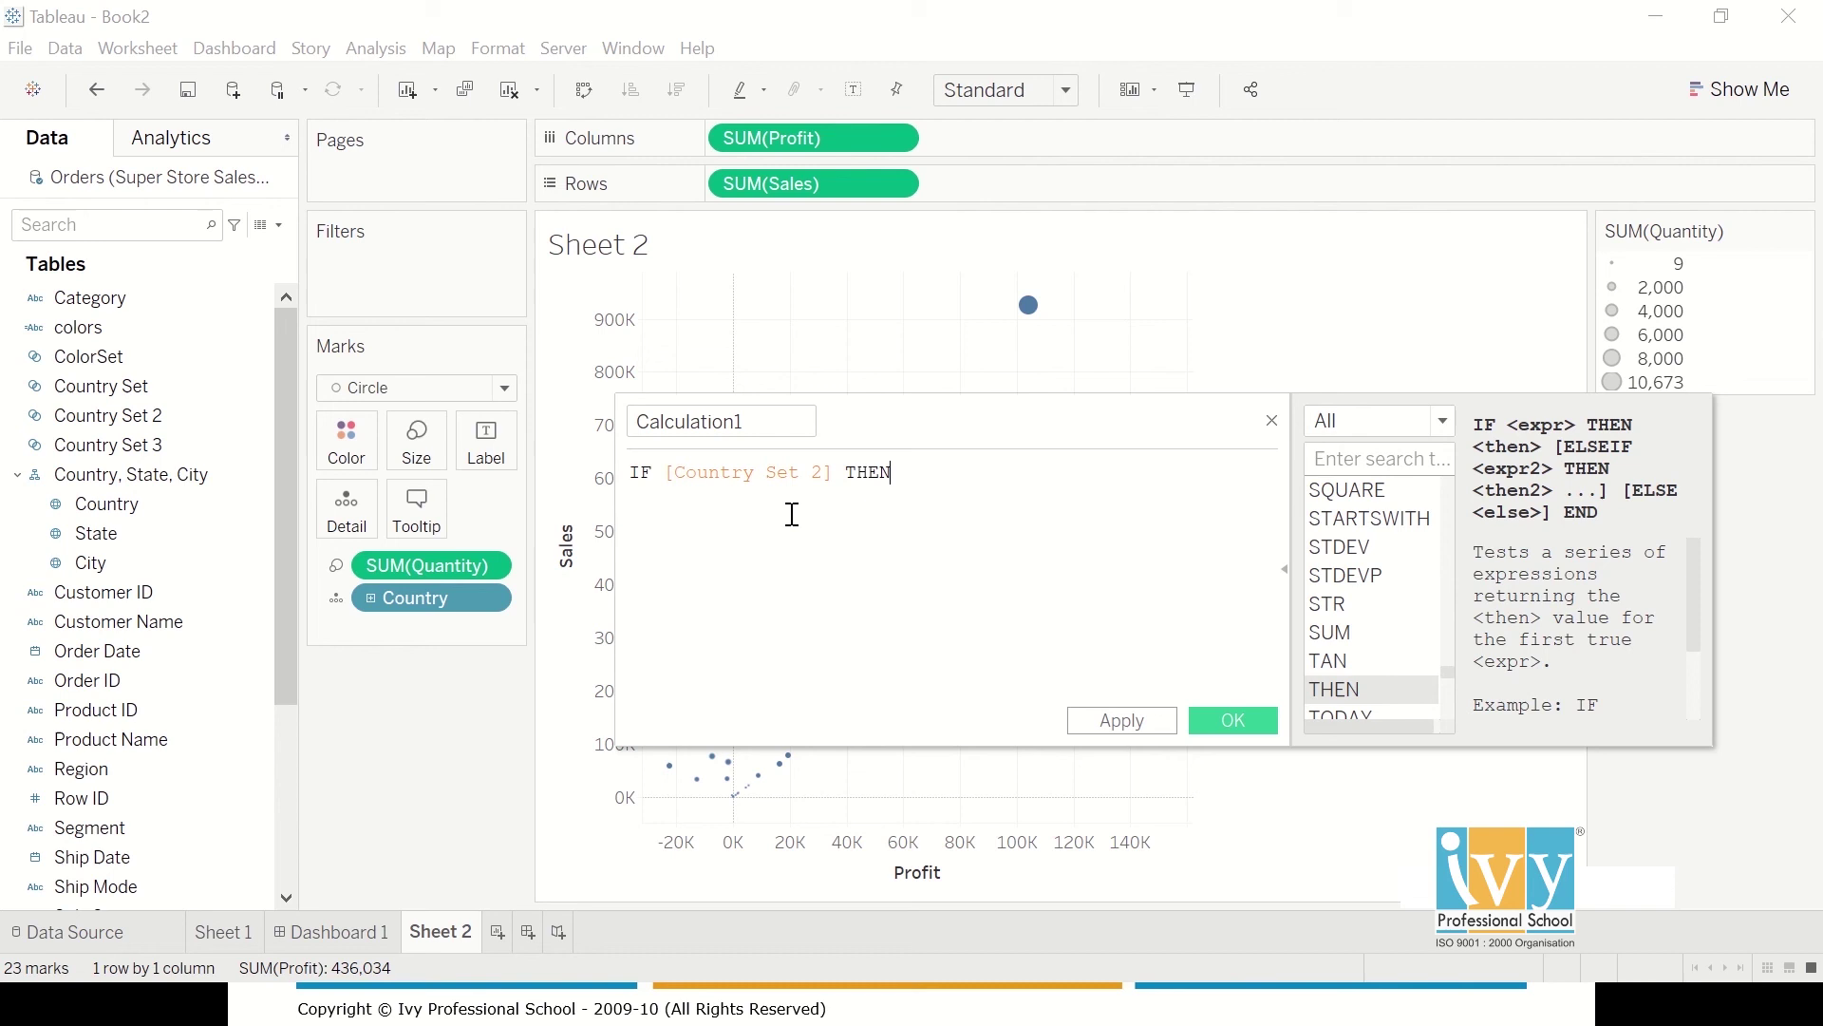
type("\"co")
type("lor")
key("Return")
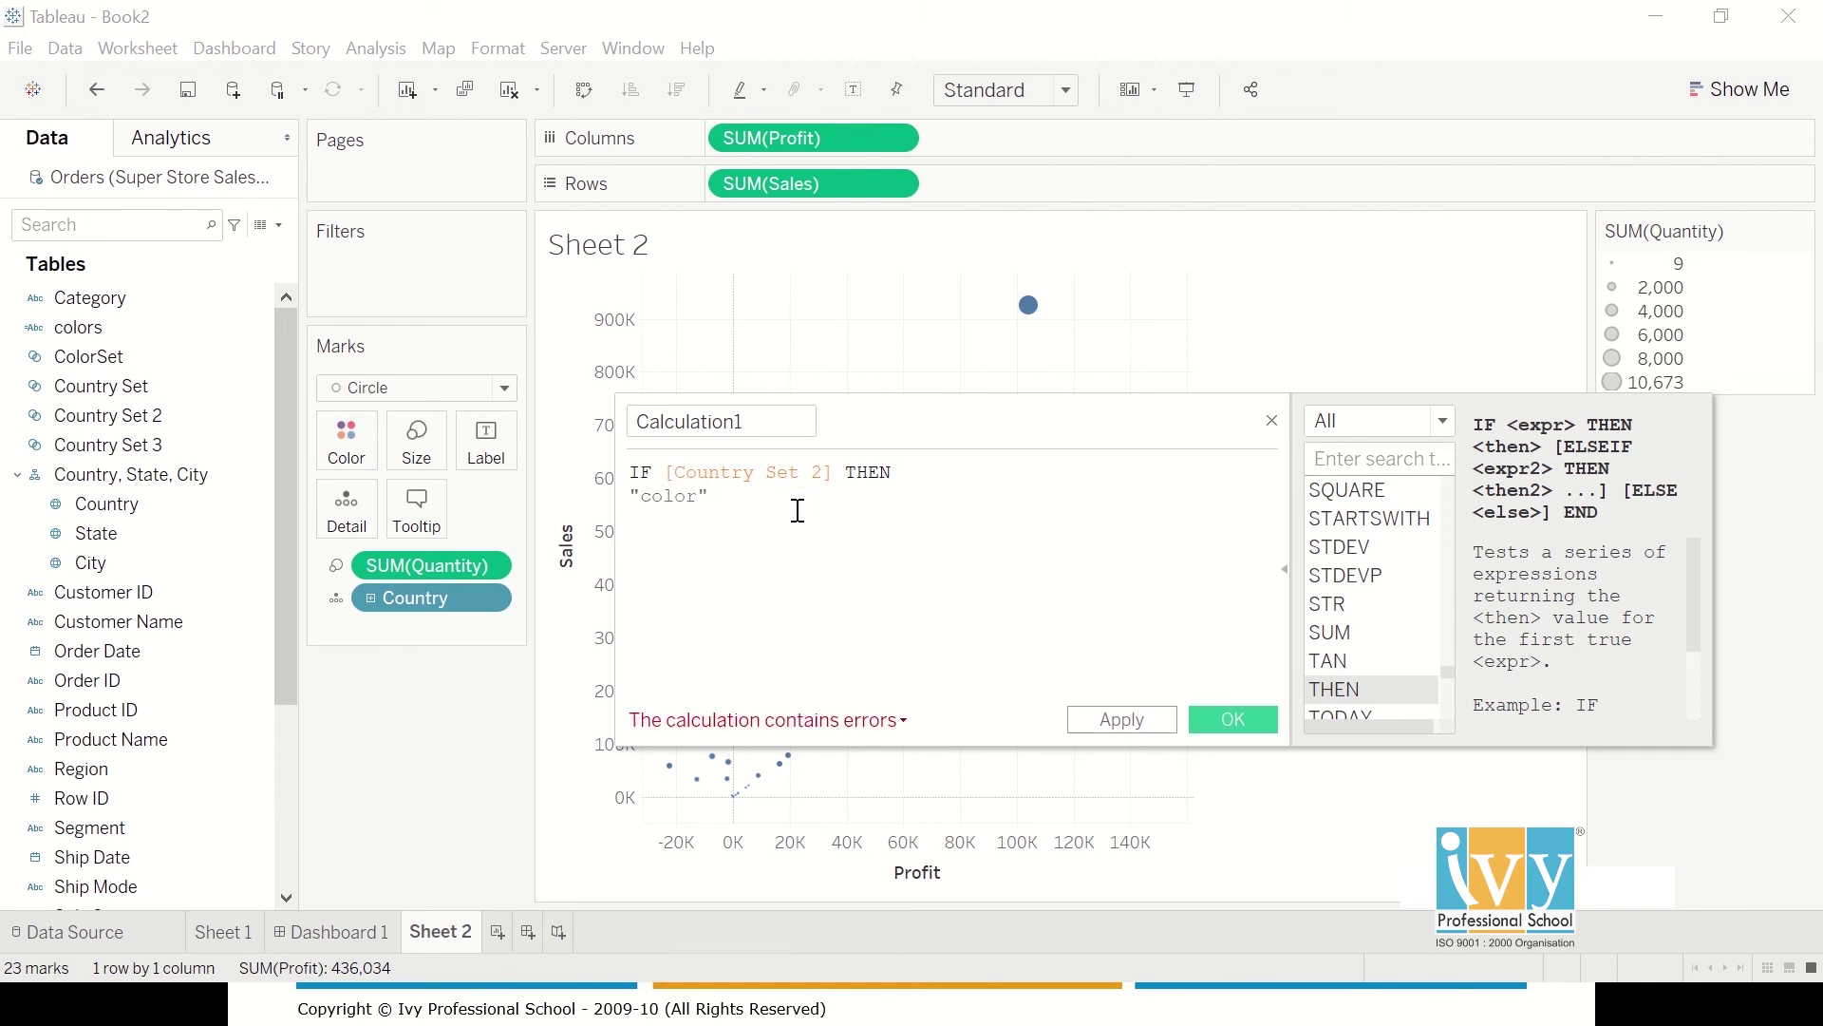
type("els")
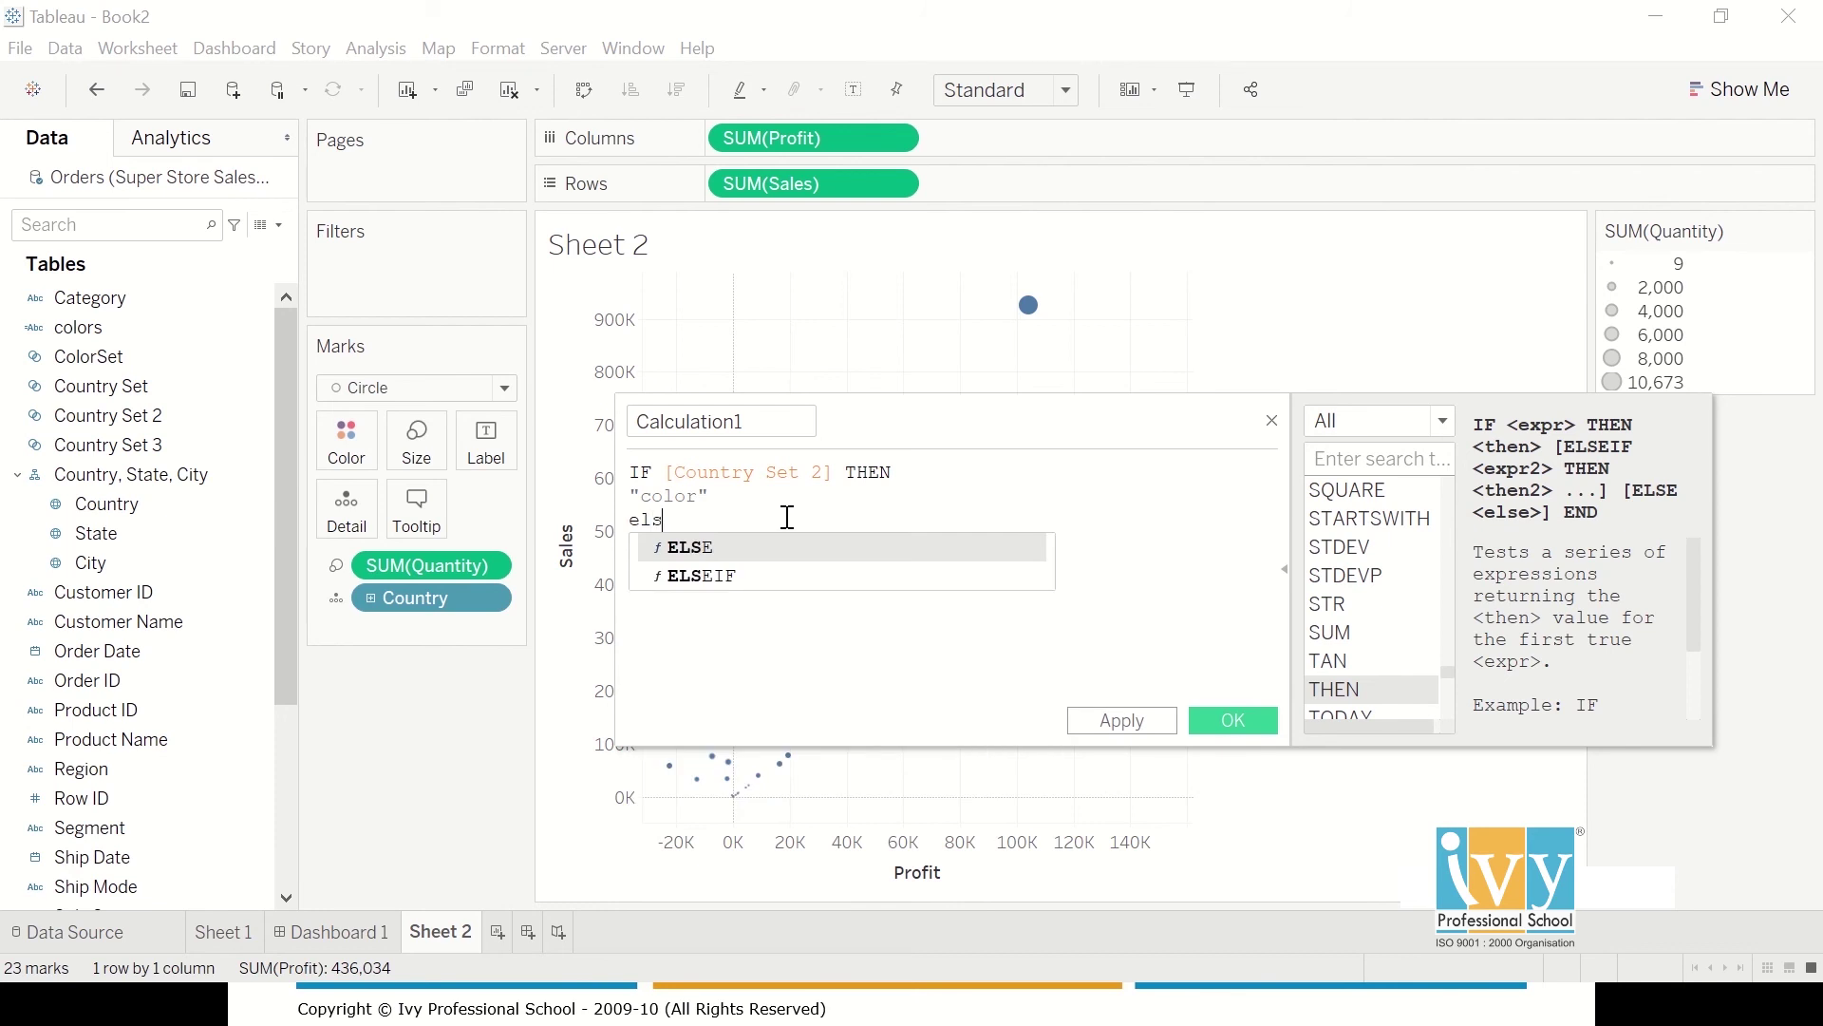
key("Return")
type("\"no color")
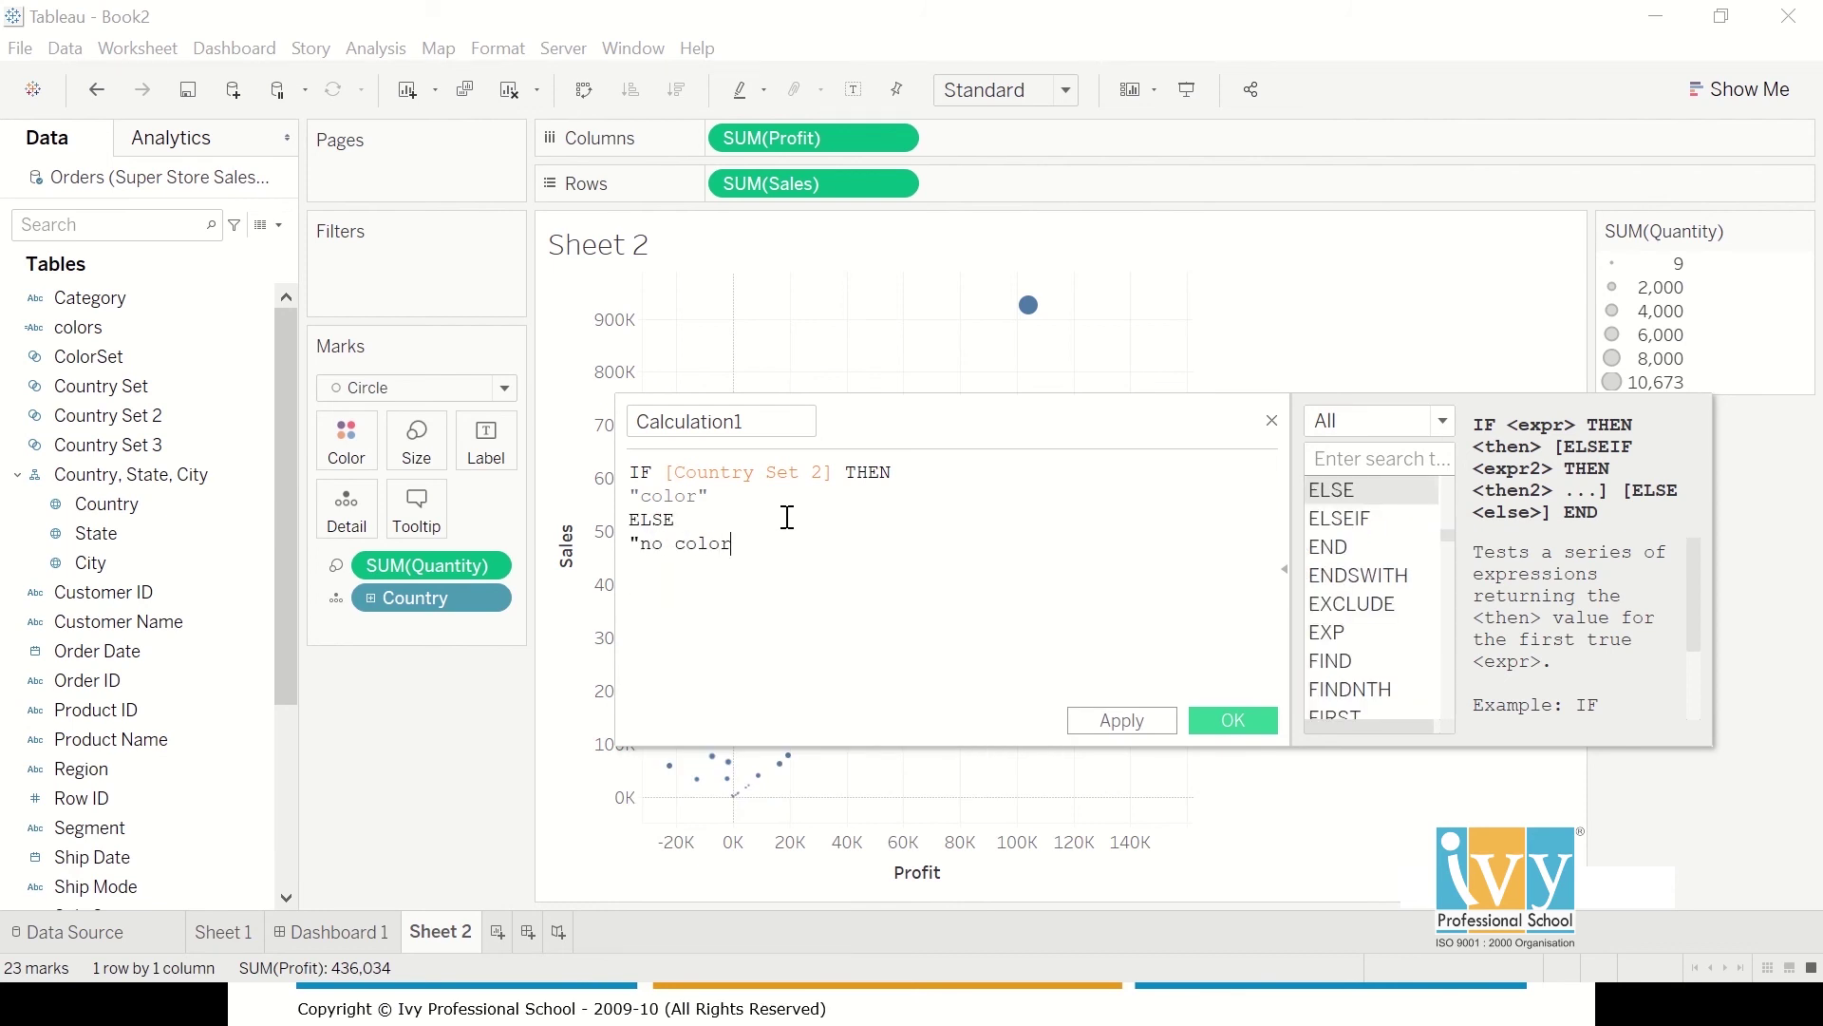
type("\"")
key("Return")
type("end")
key("Return")
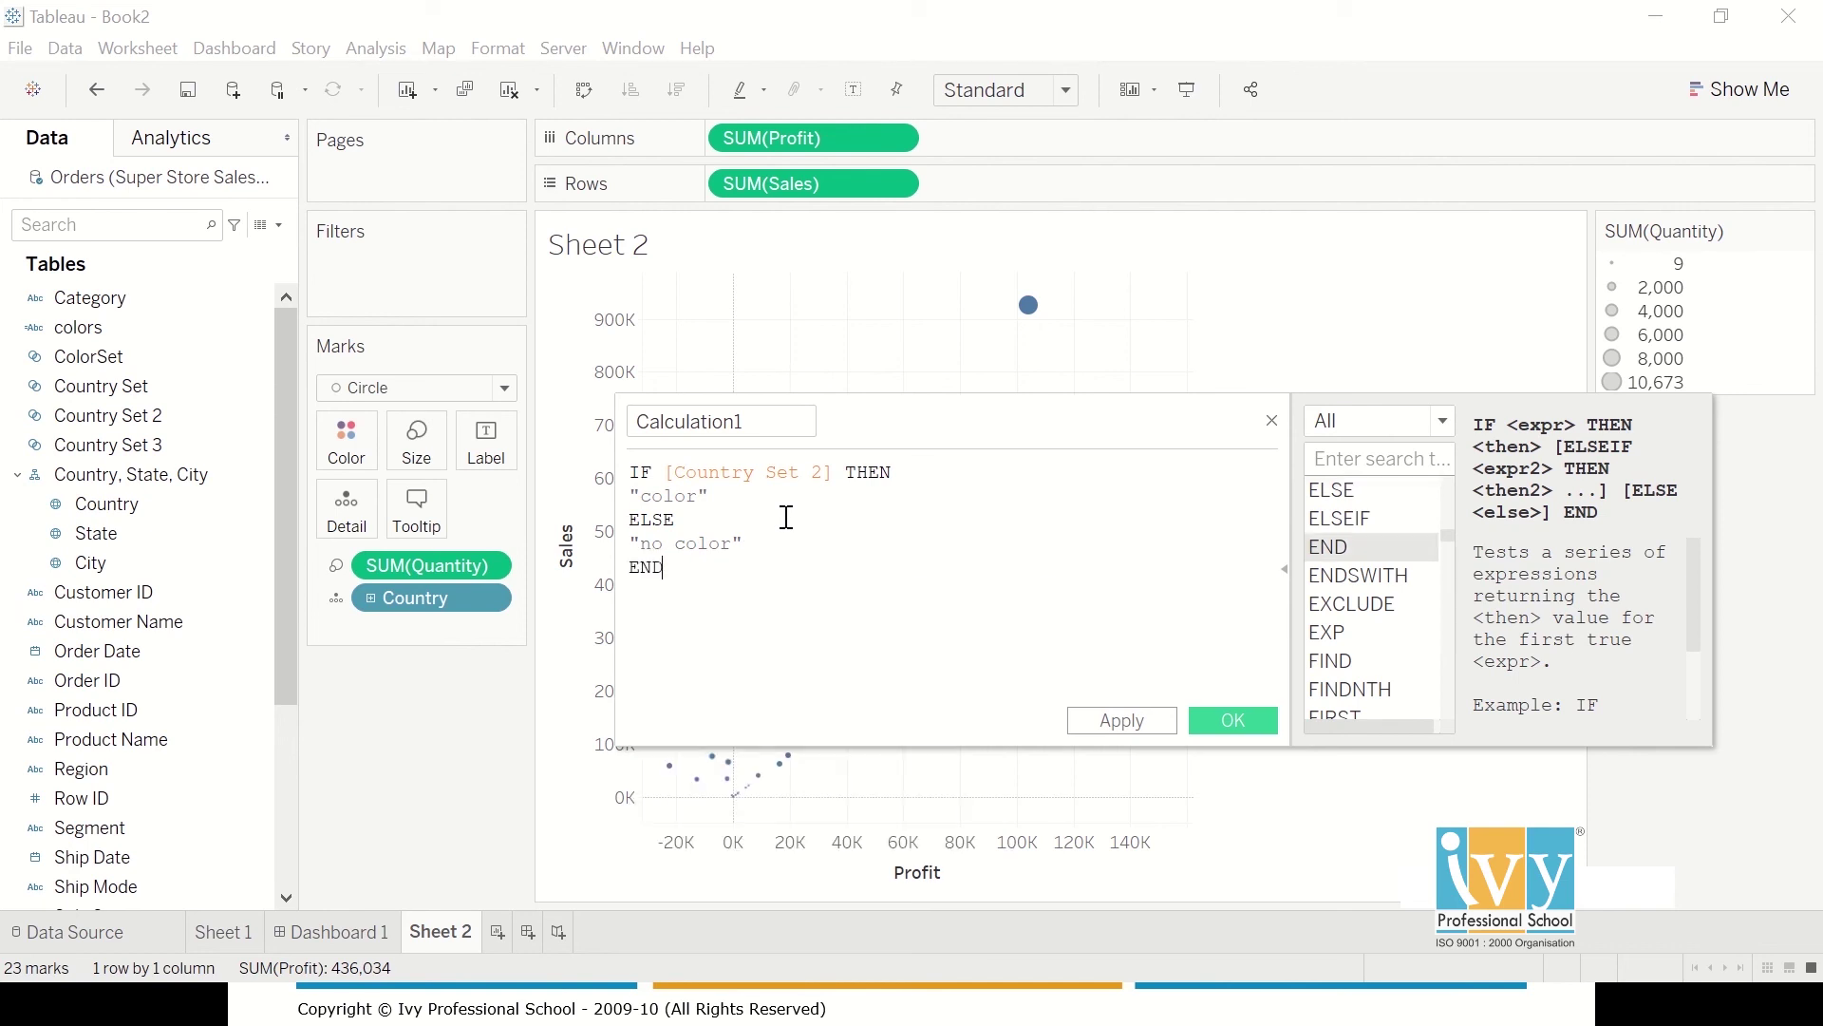
double_click(779, 422)
type("c")
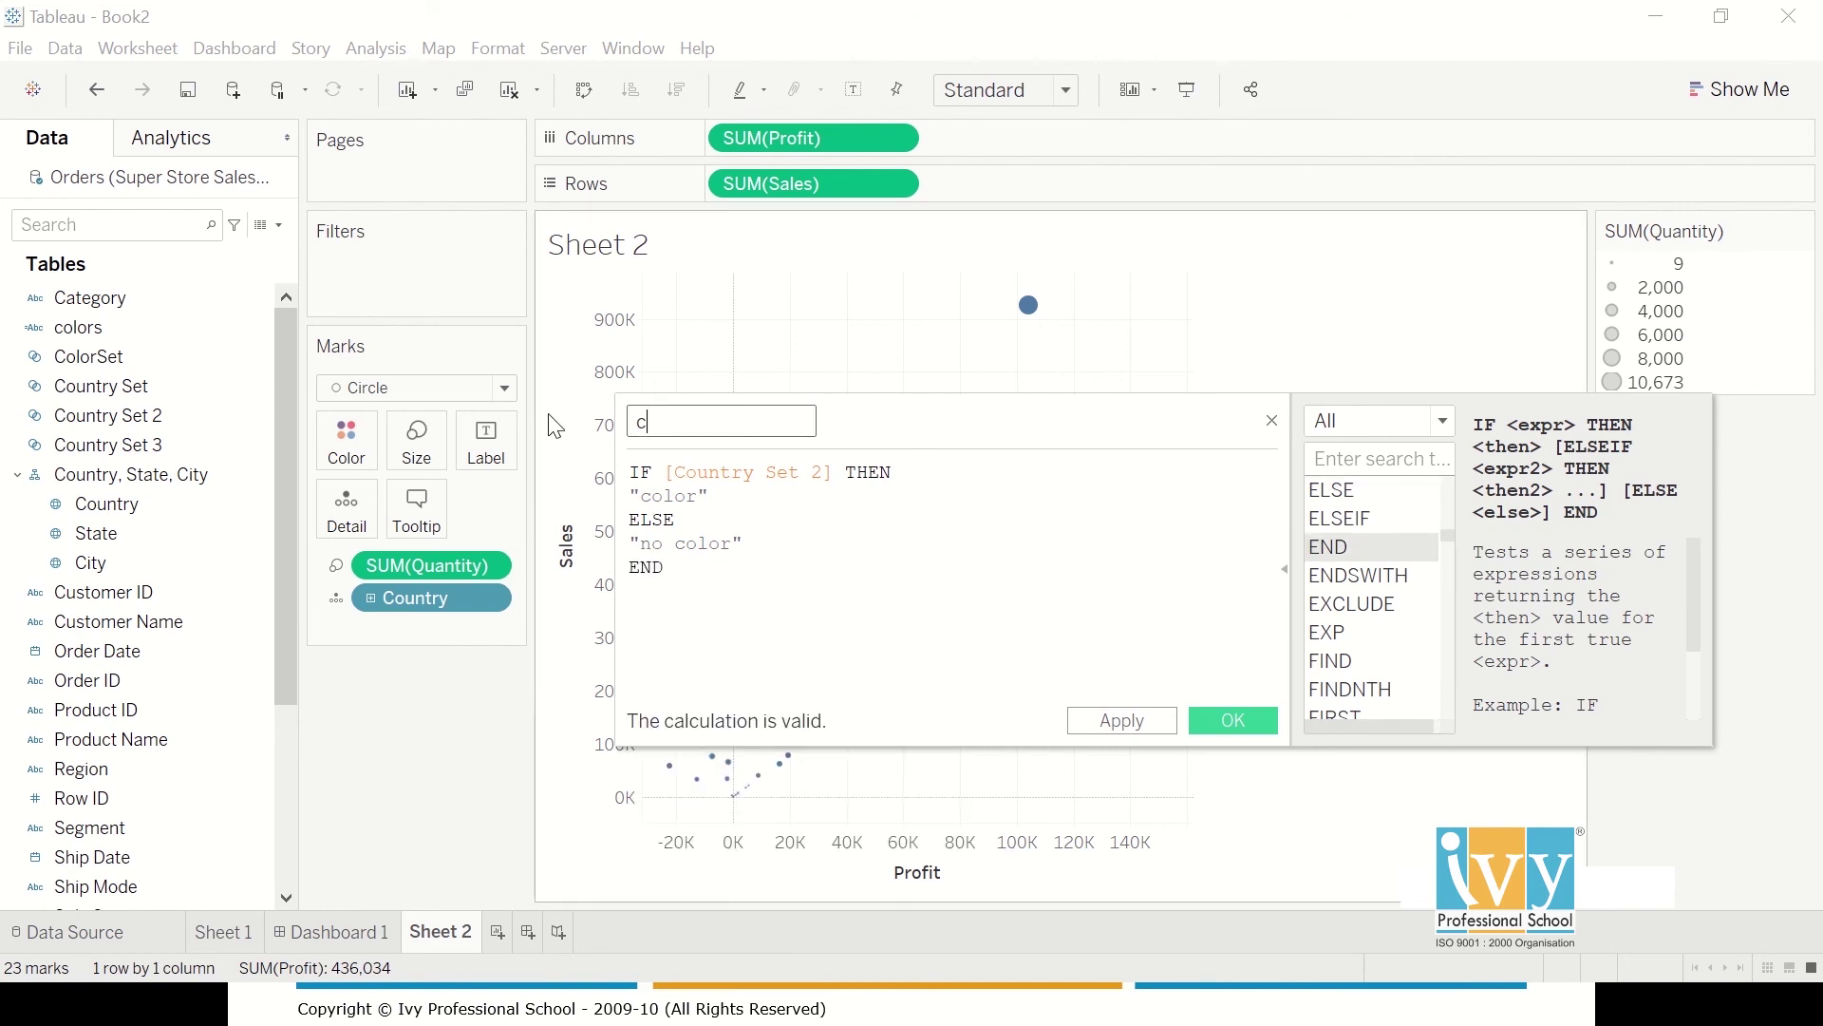
type("olors_country")
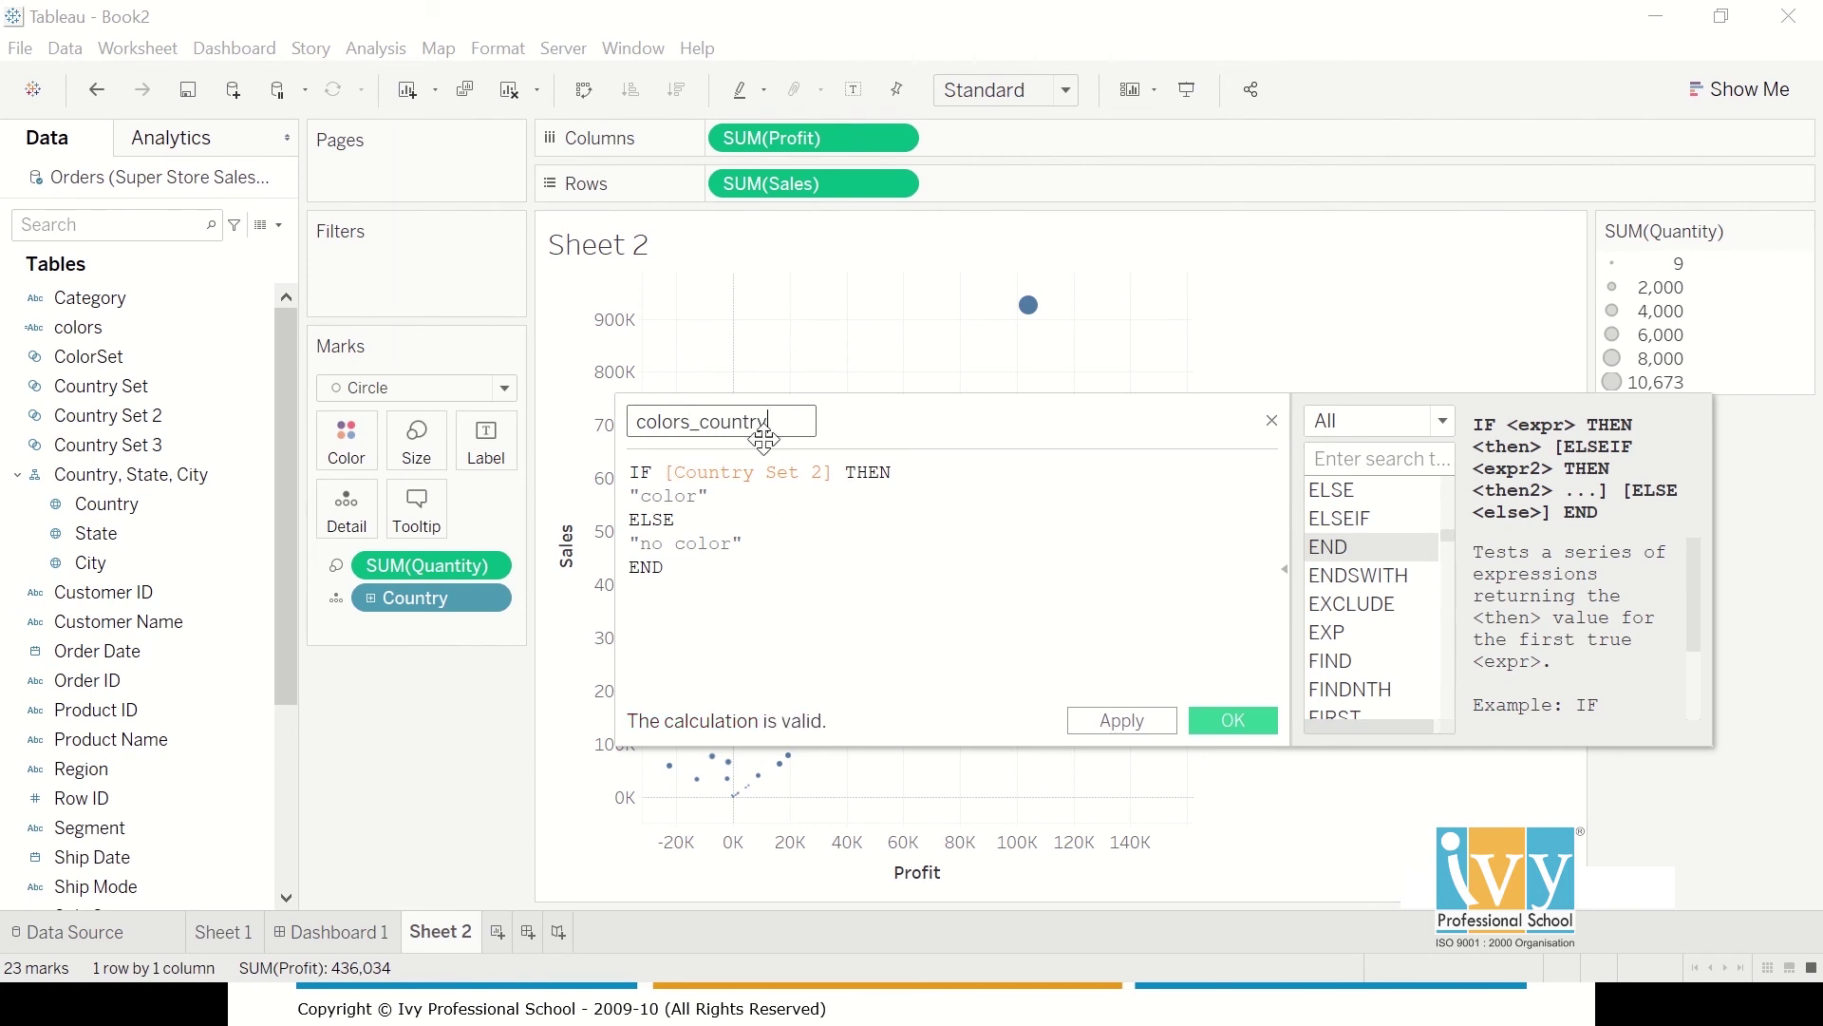
- Save colors_country and put it on Color, splitting circles into color and no color
left_click(1244, 722)
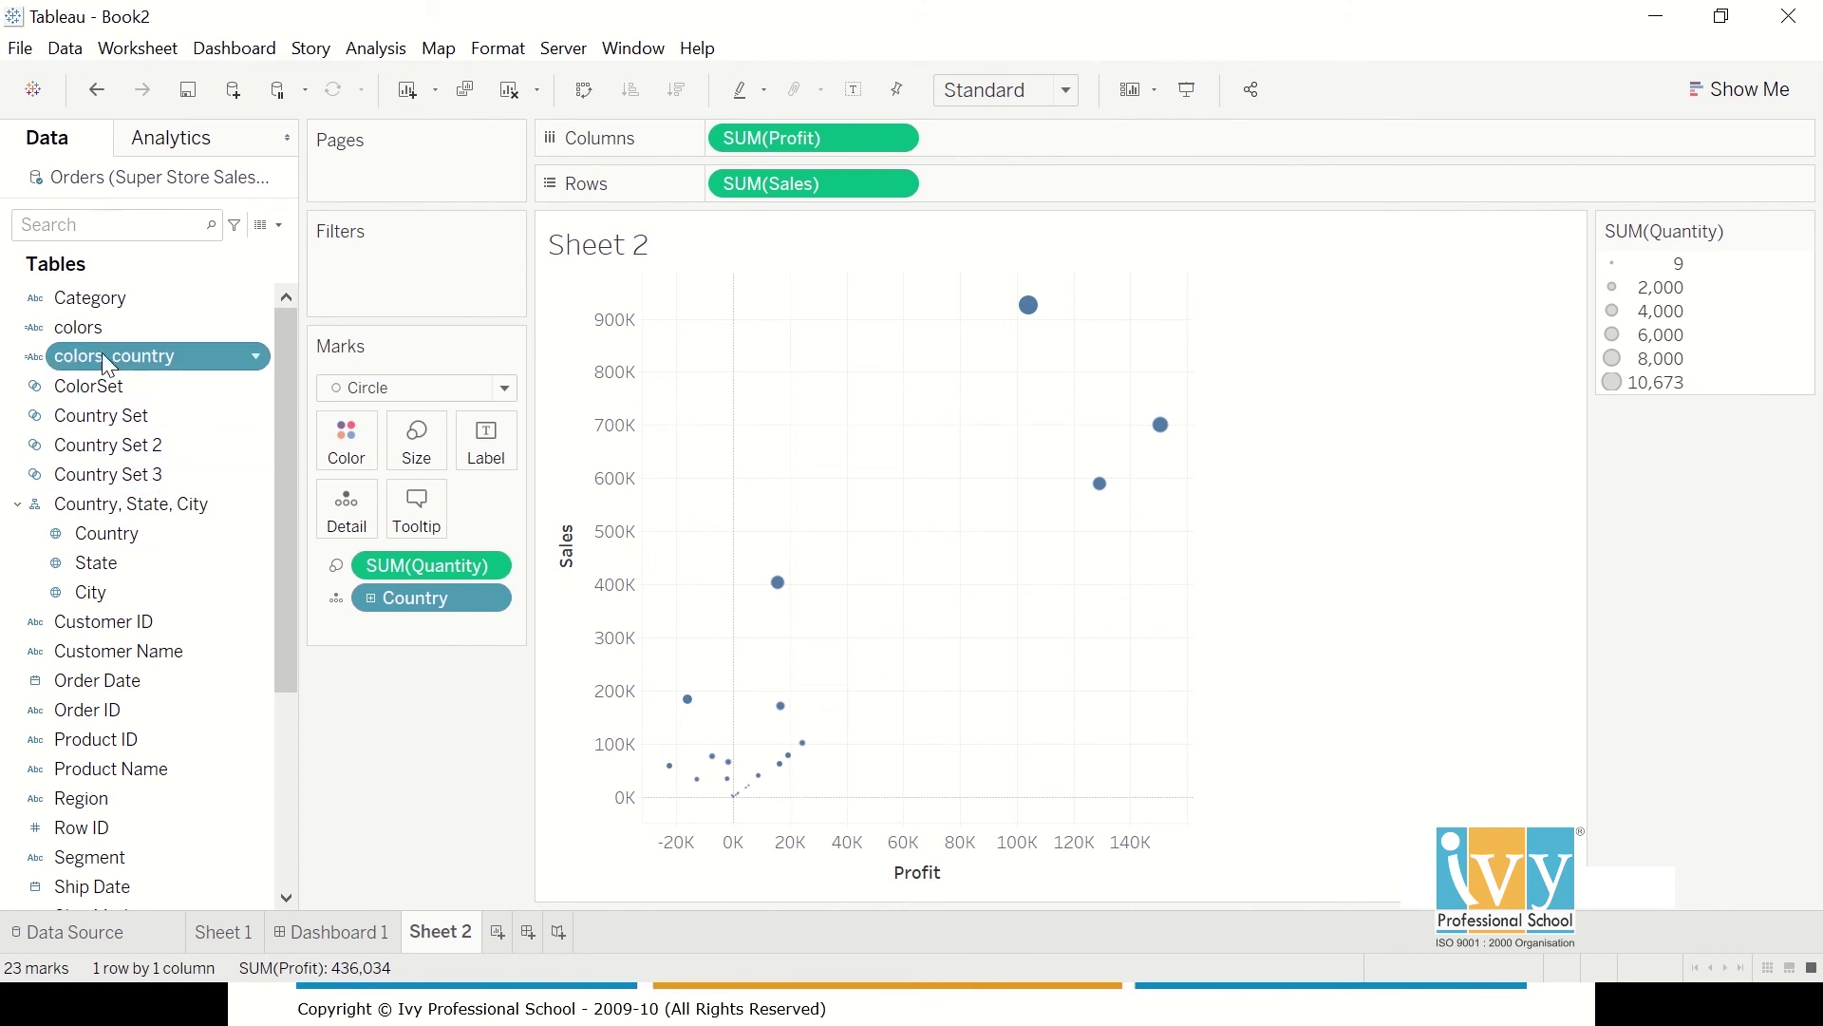
left_click_drag(100, 357, 330, 449)
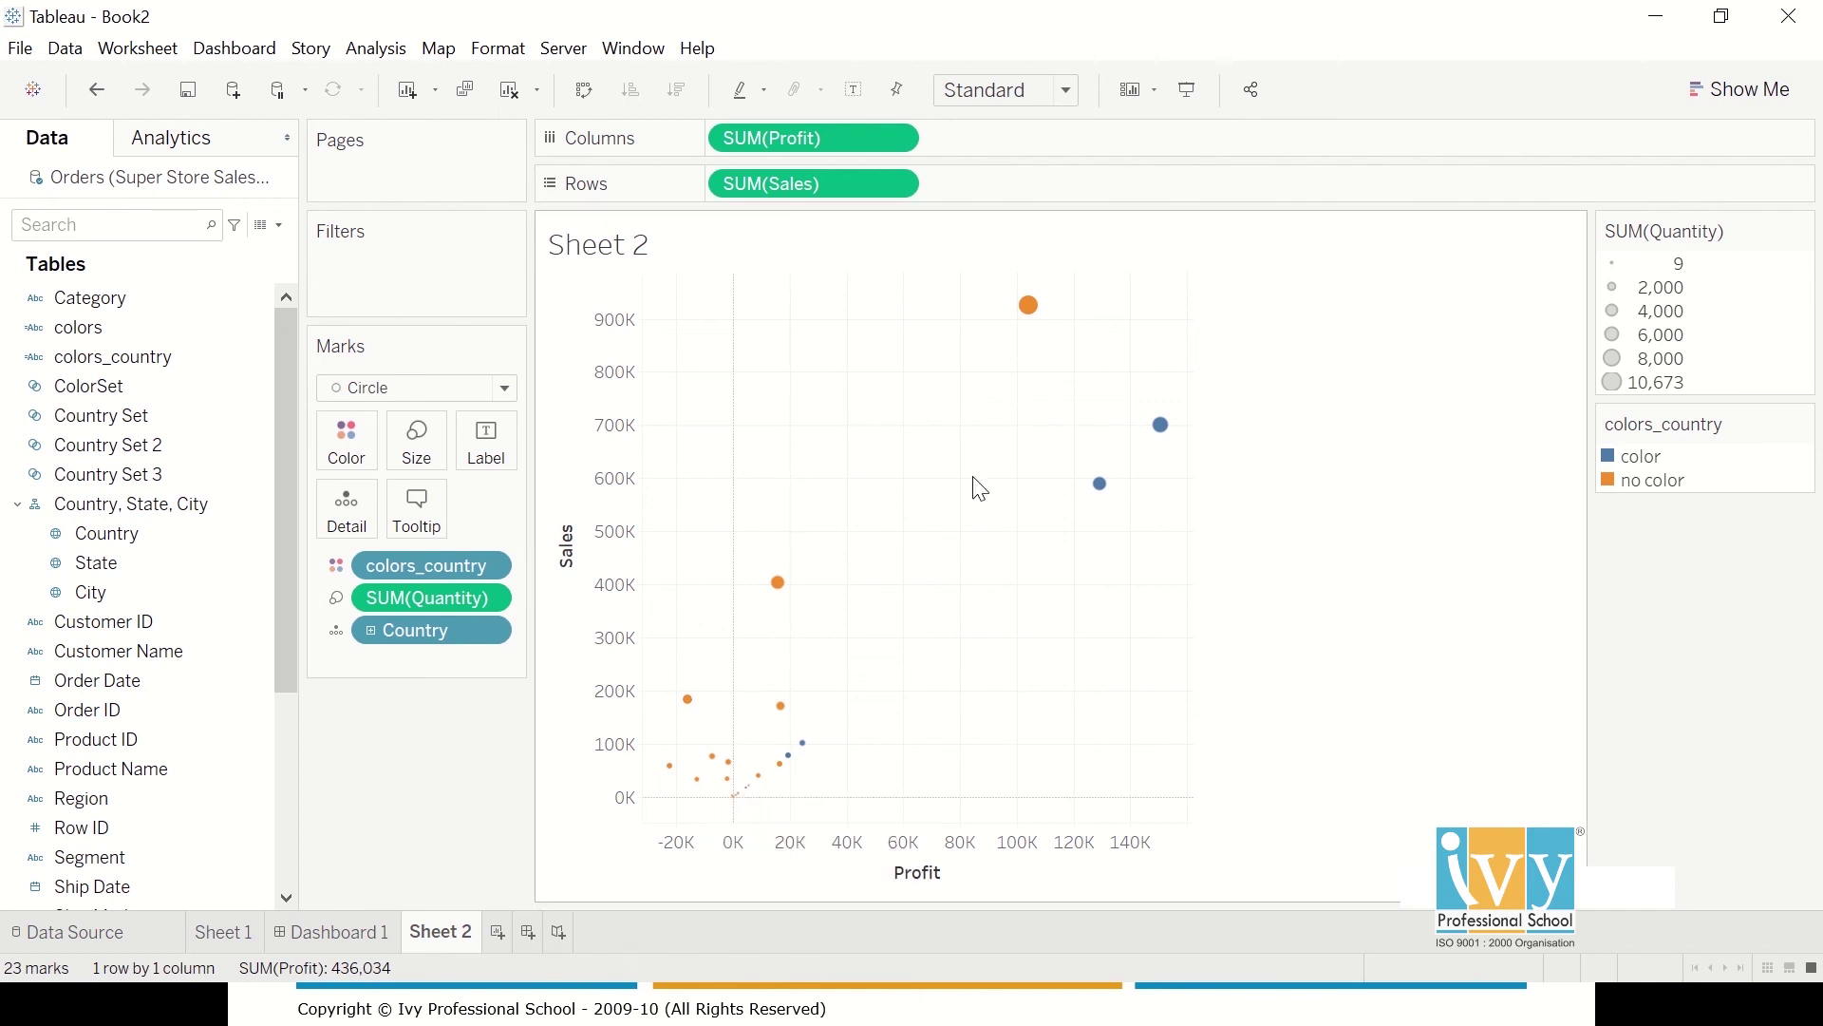
- Delete the accidentally added Sheet 3 worksheet
left_click(497, 931)
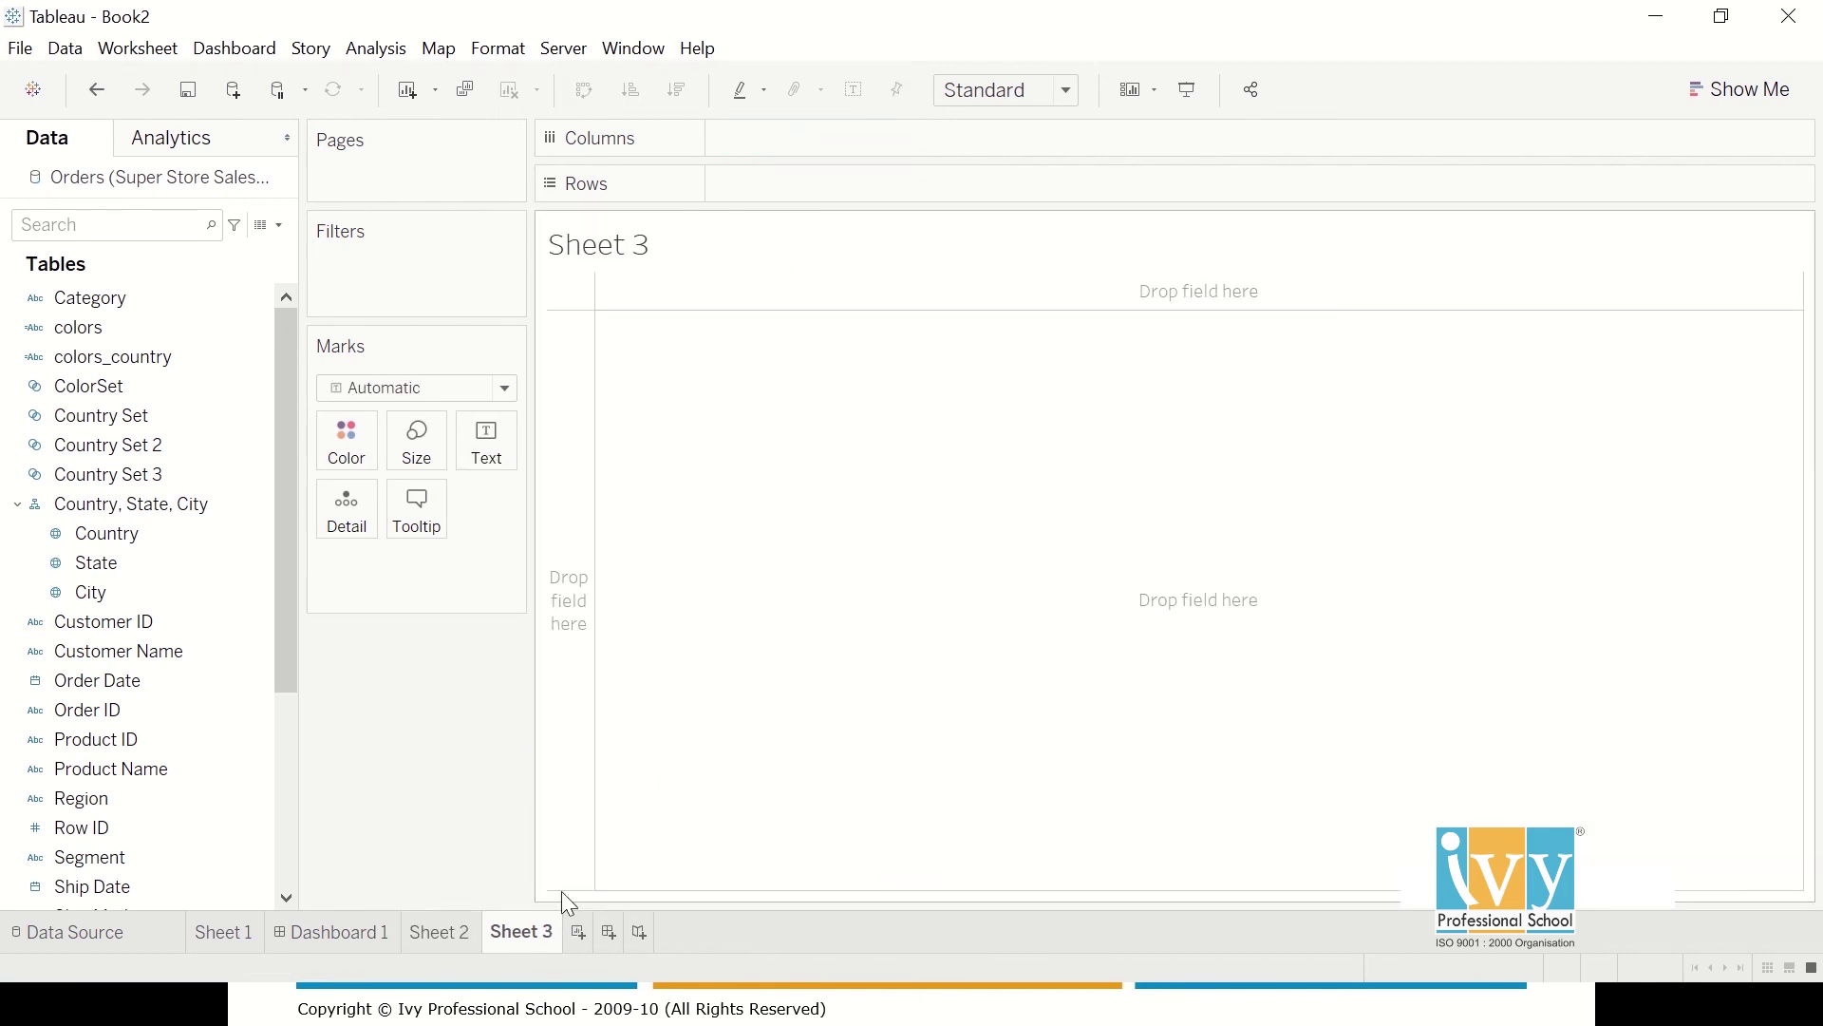
right_click(530, 926)
left_click(612, 630)
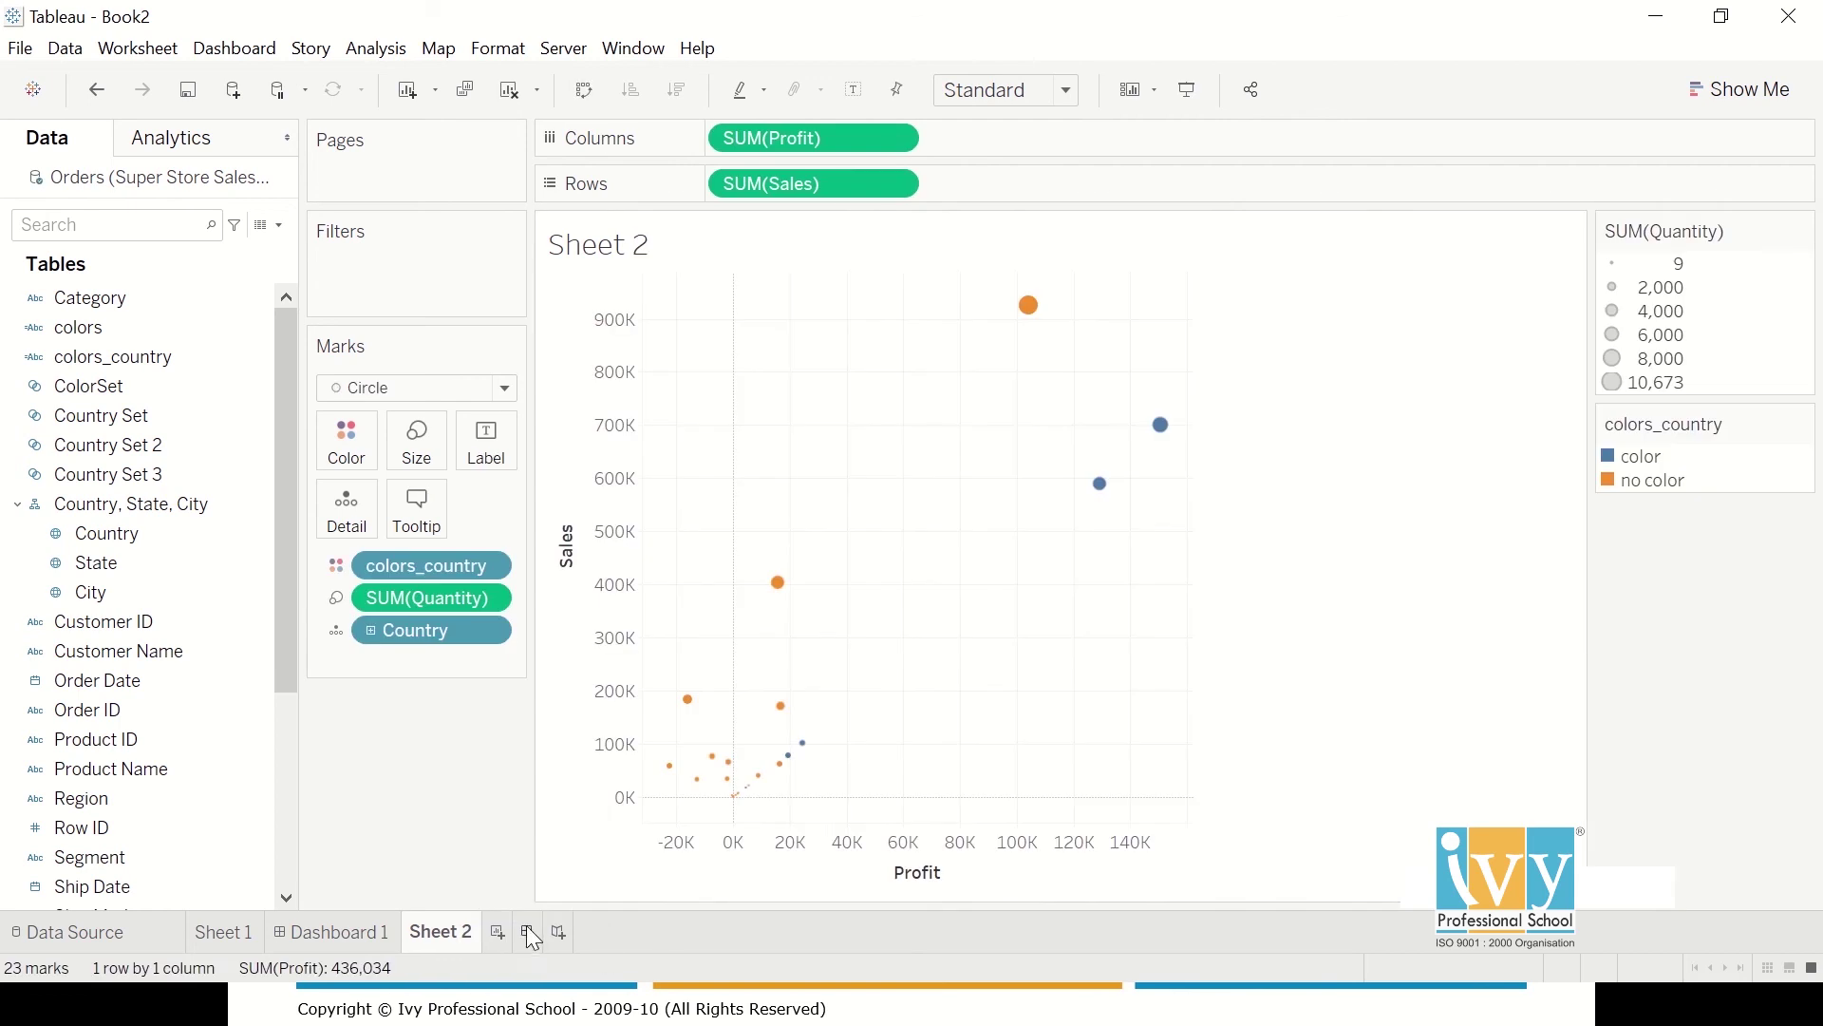
- Build Dashboard 2 from the Sheet 2 scatterplot with Automatic sizing
left_click(528, 932)
mouse_move(82, 427)
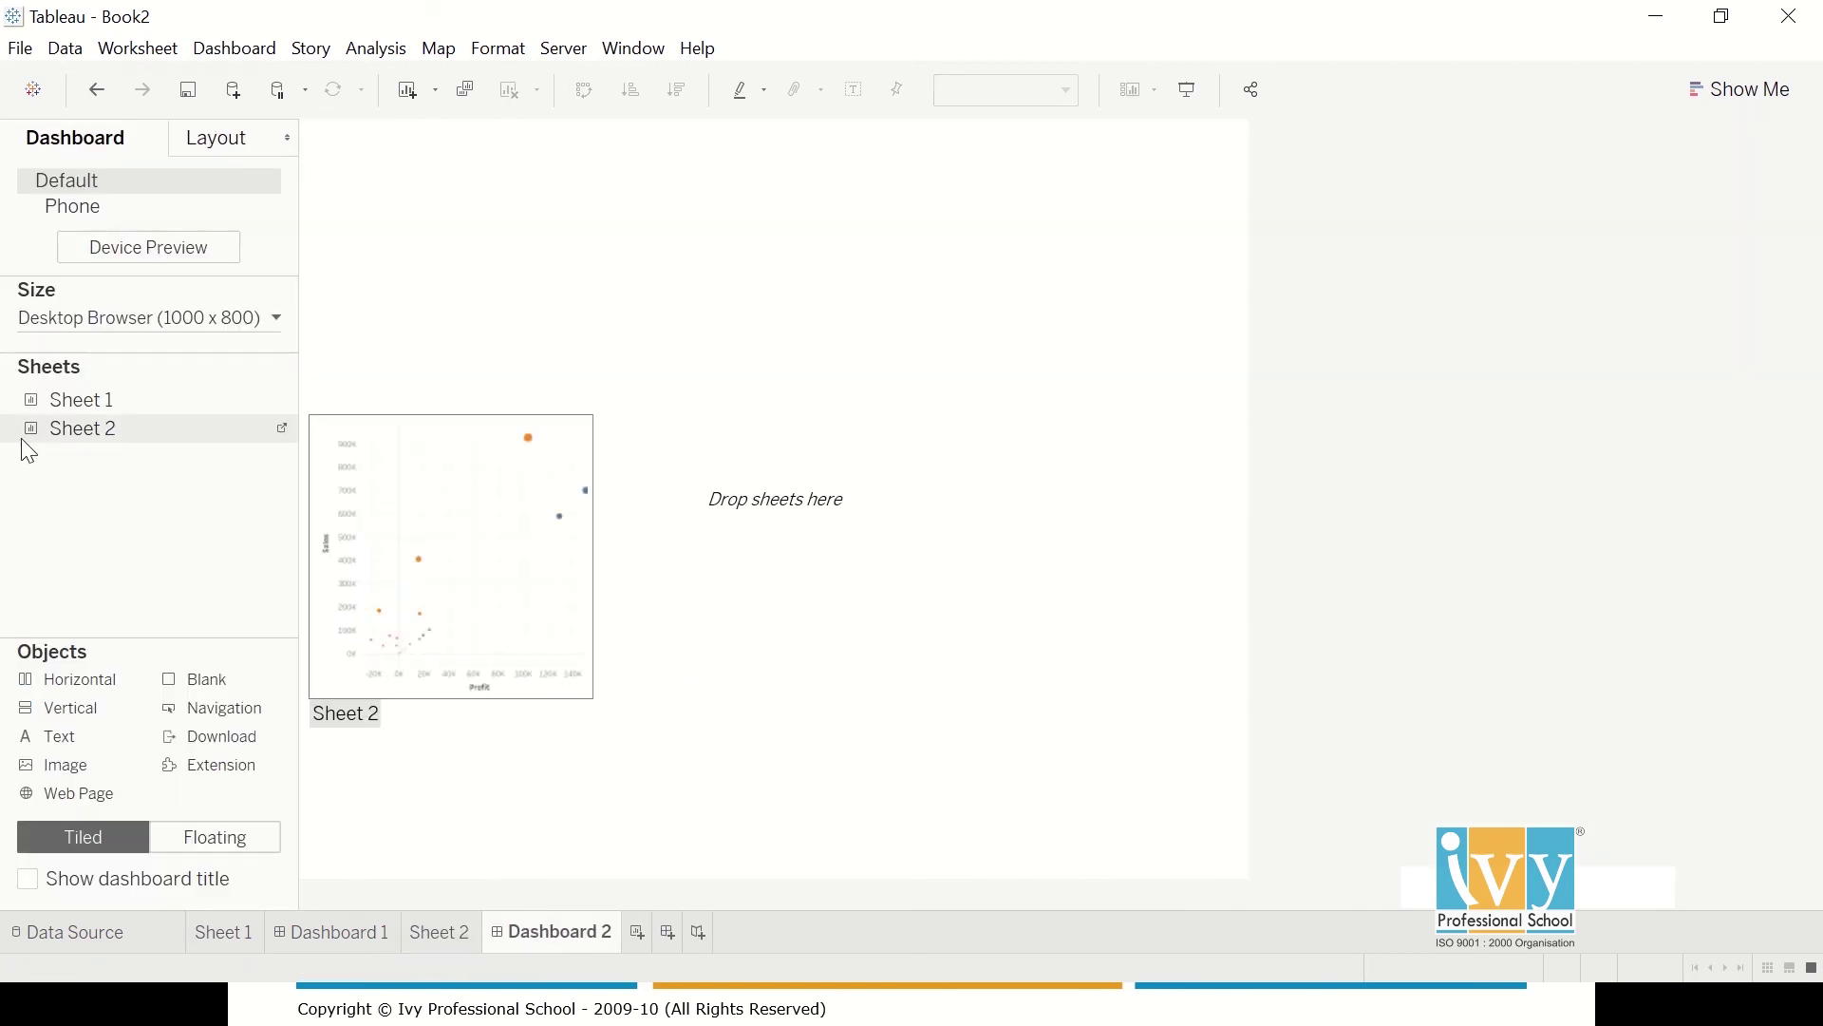
mouse_move(53, 429)
left_mouse_down()
mouse_move(739, 382)
mouse_move(423, 297)
left_mouse_up()
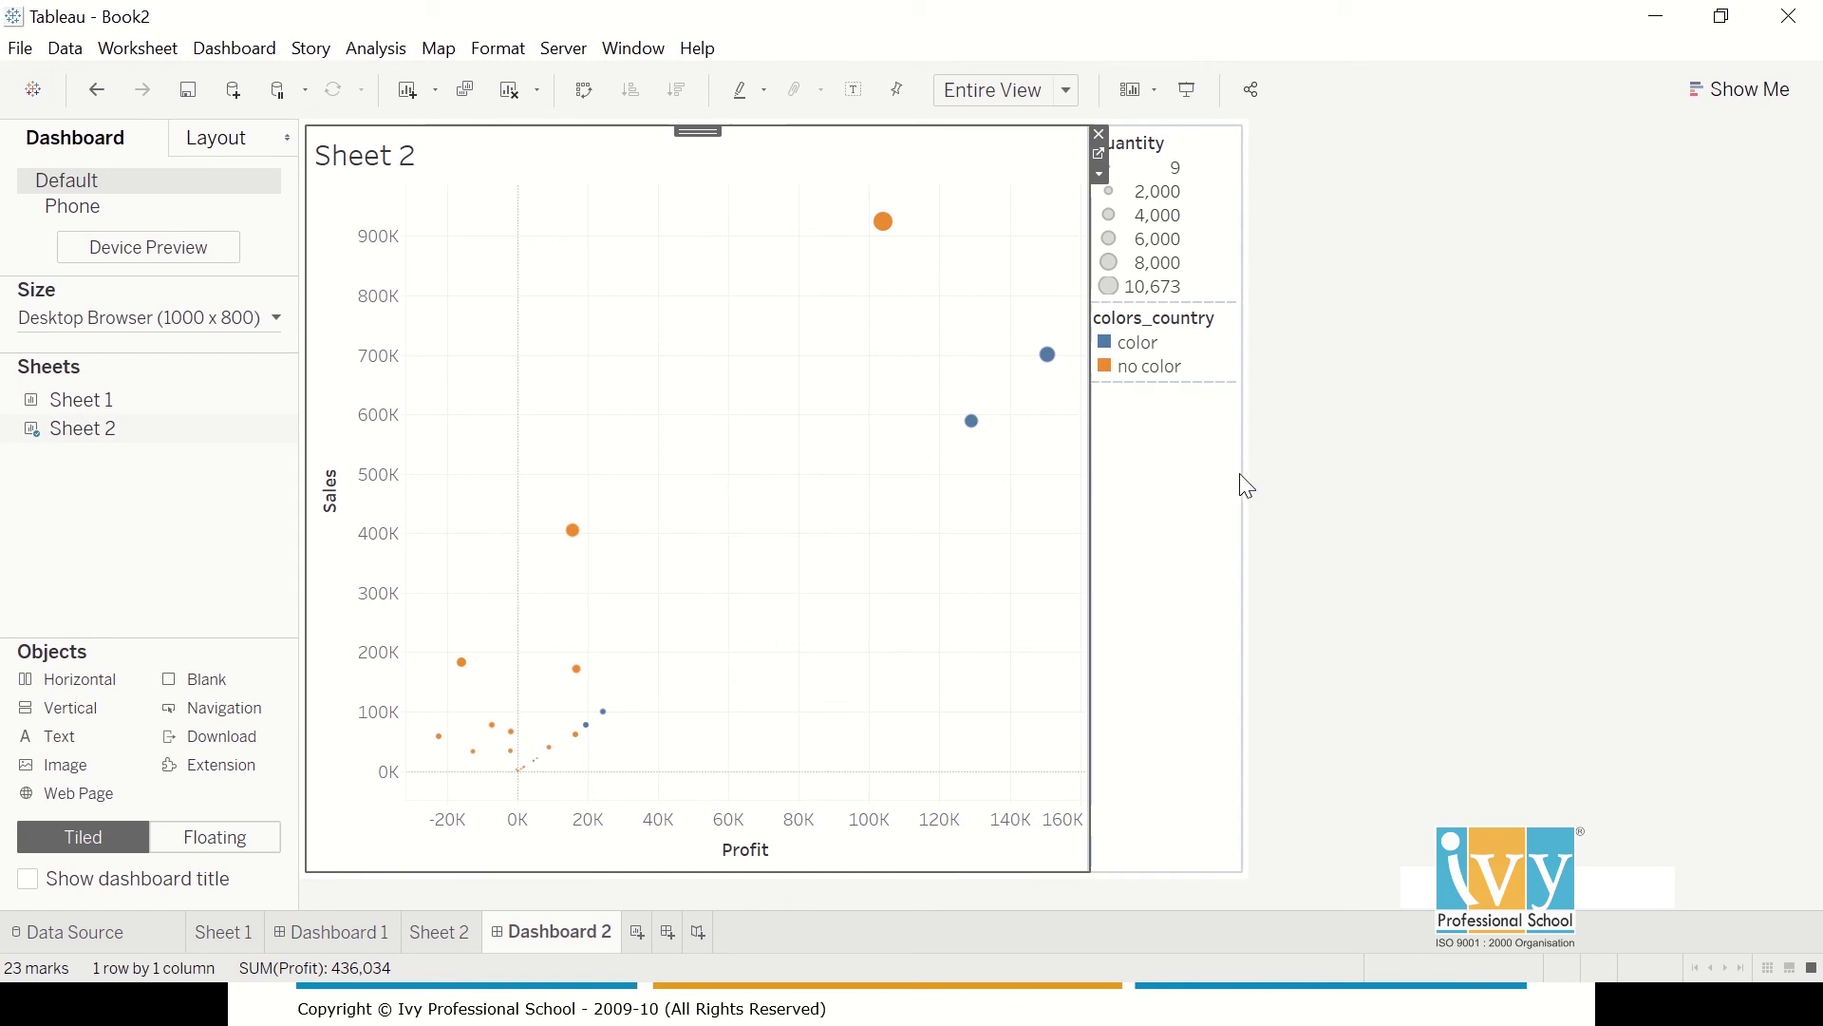
left_click(171, 317)
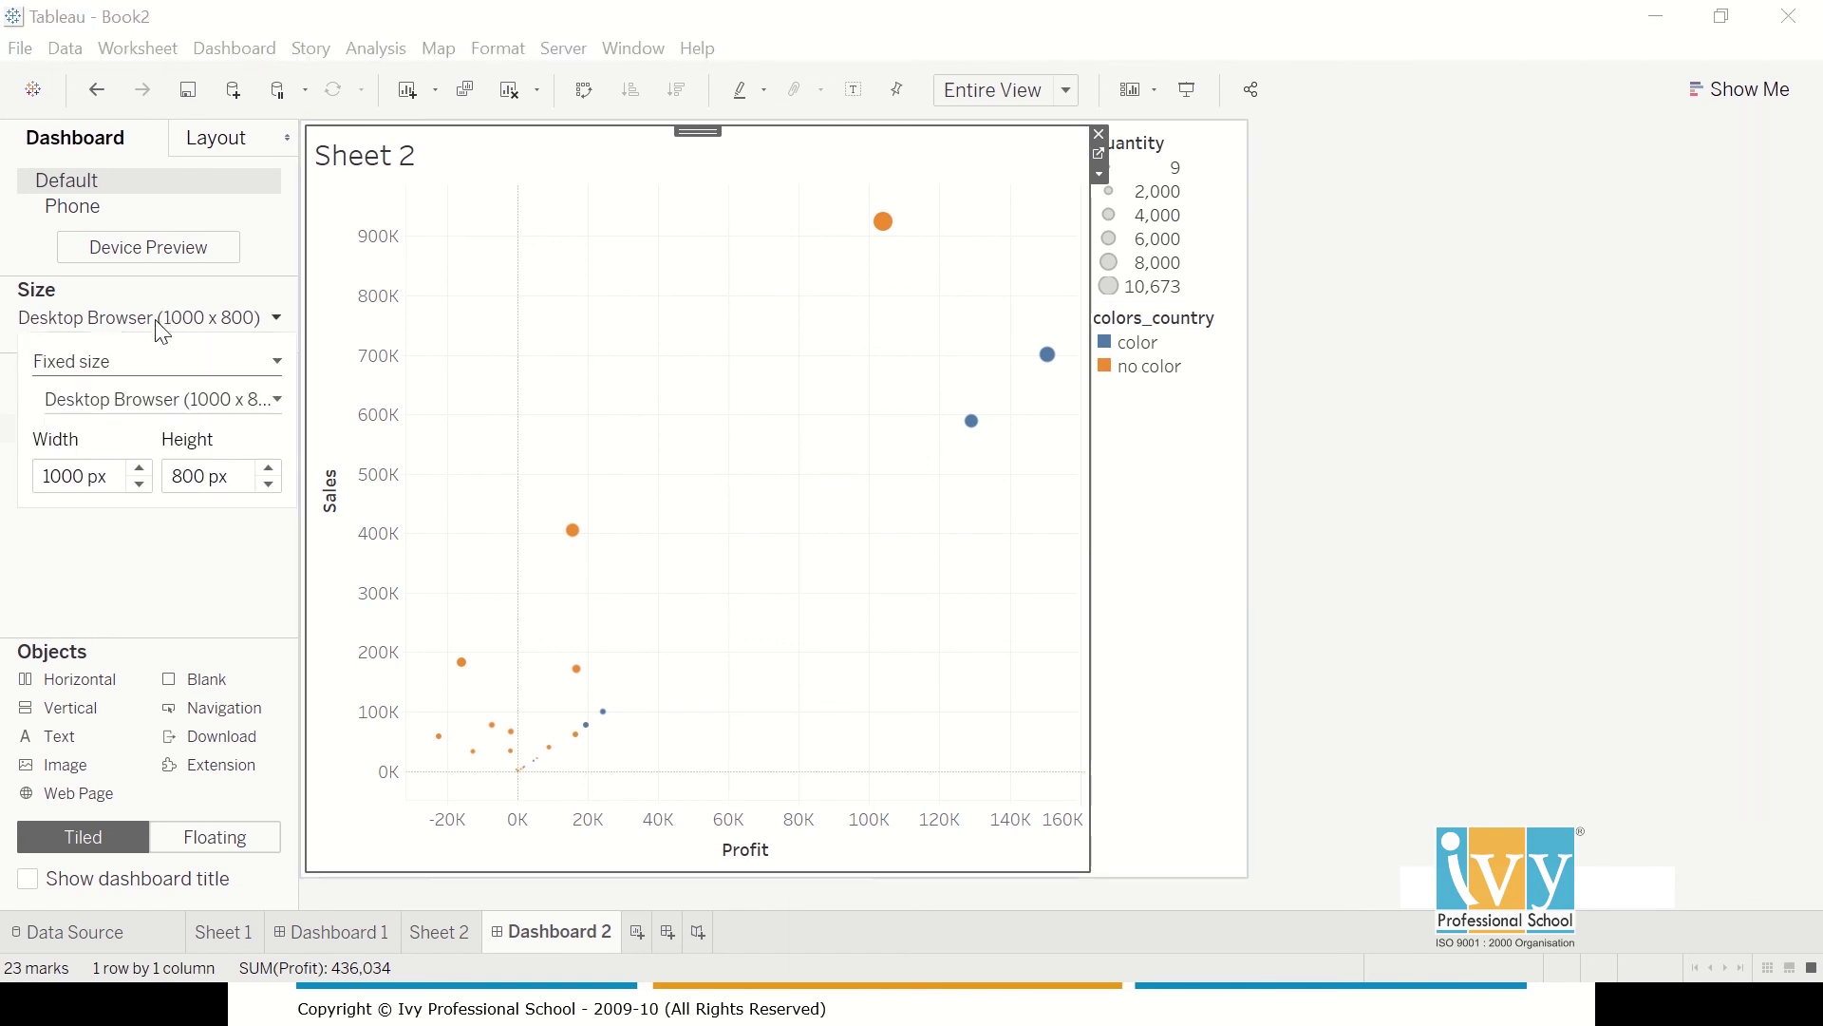
left_click(150, 375)
left_click(129, 408)
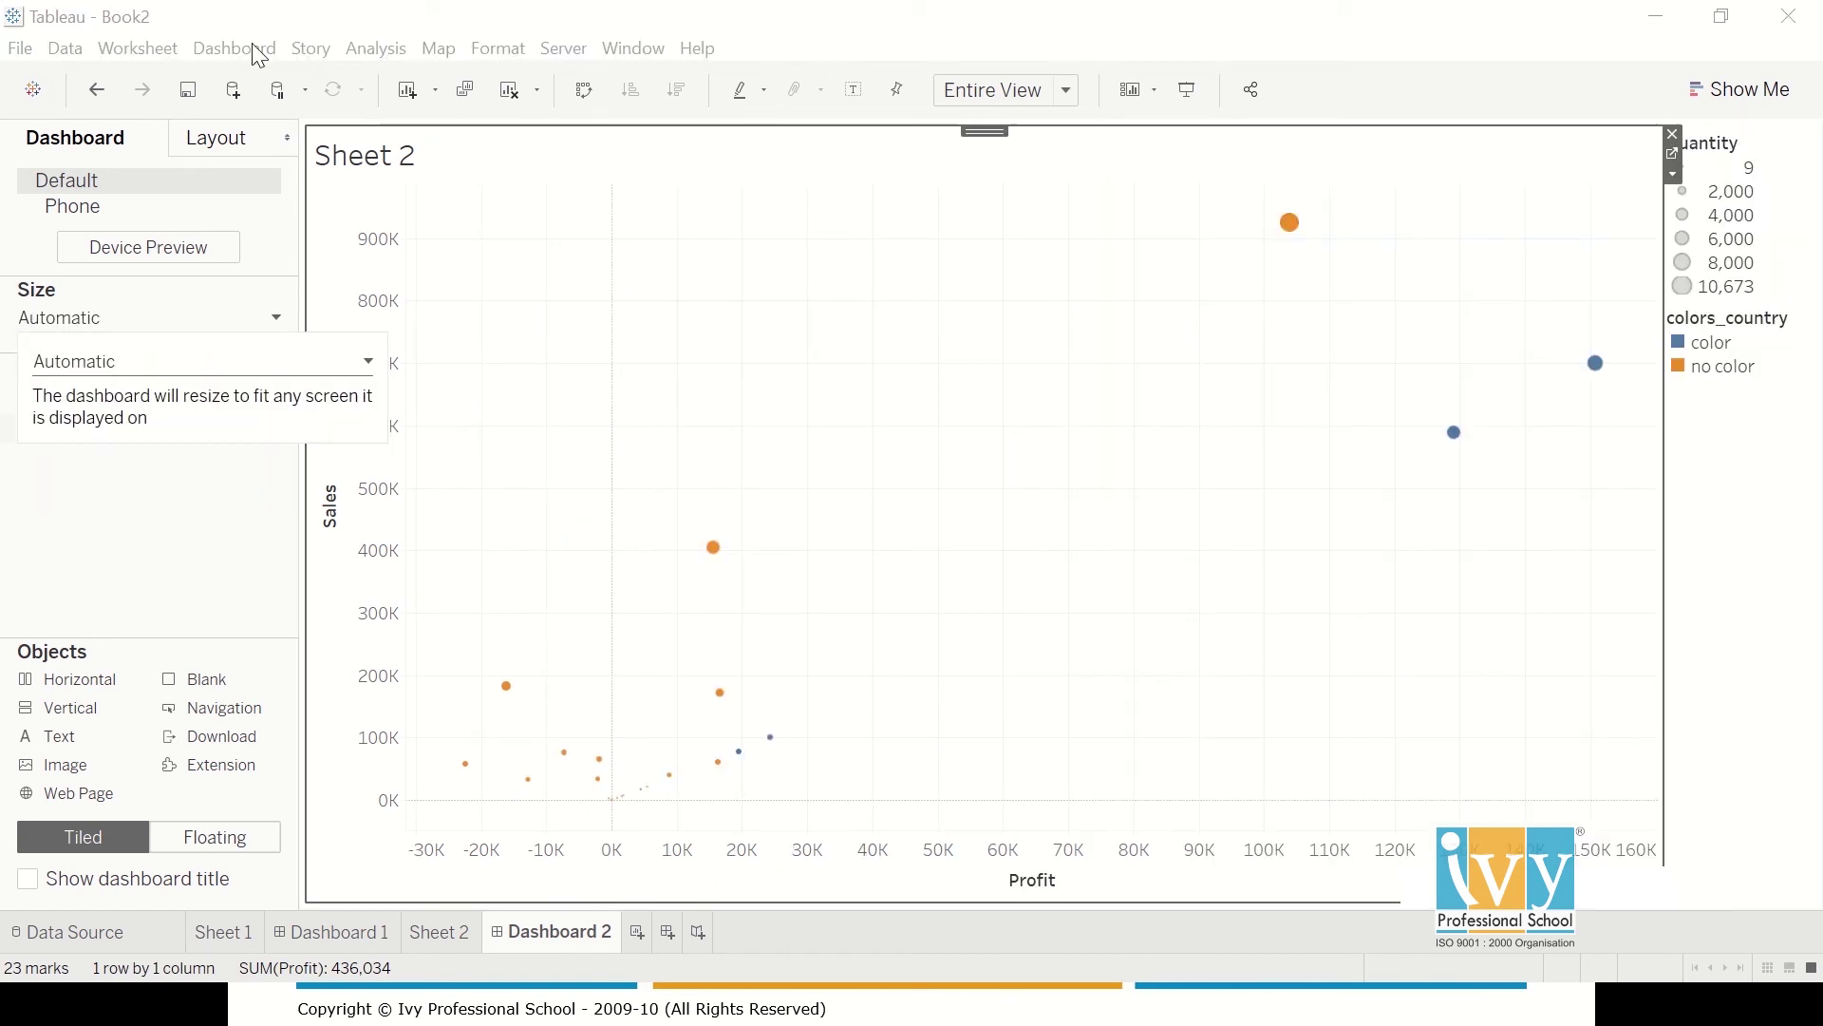
left_click(1770, 594)
left_click(211, 49)
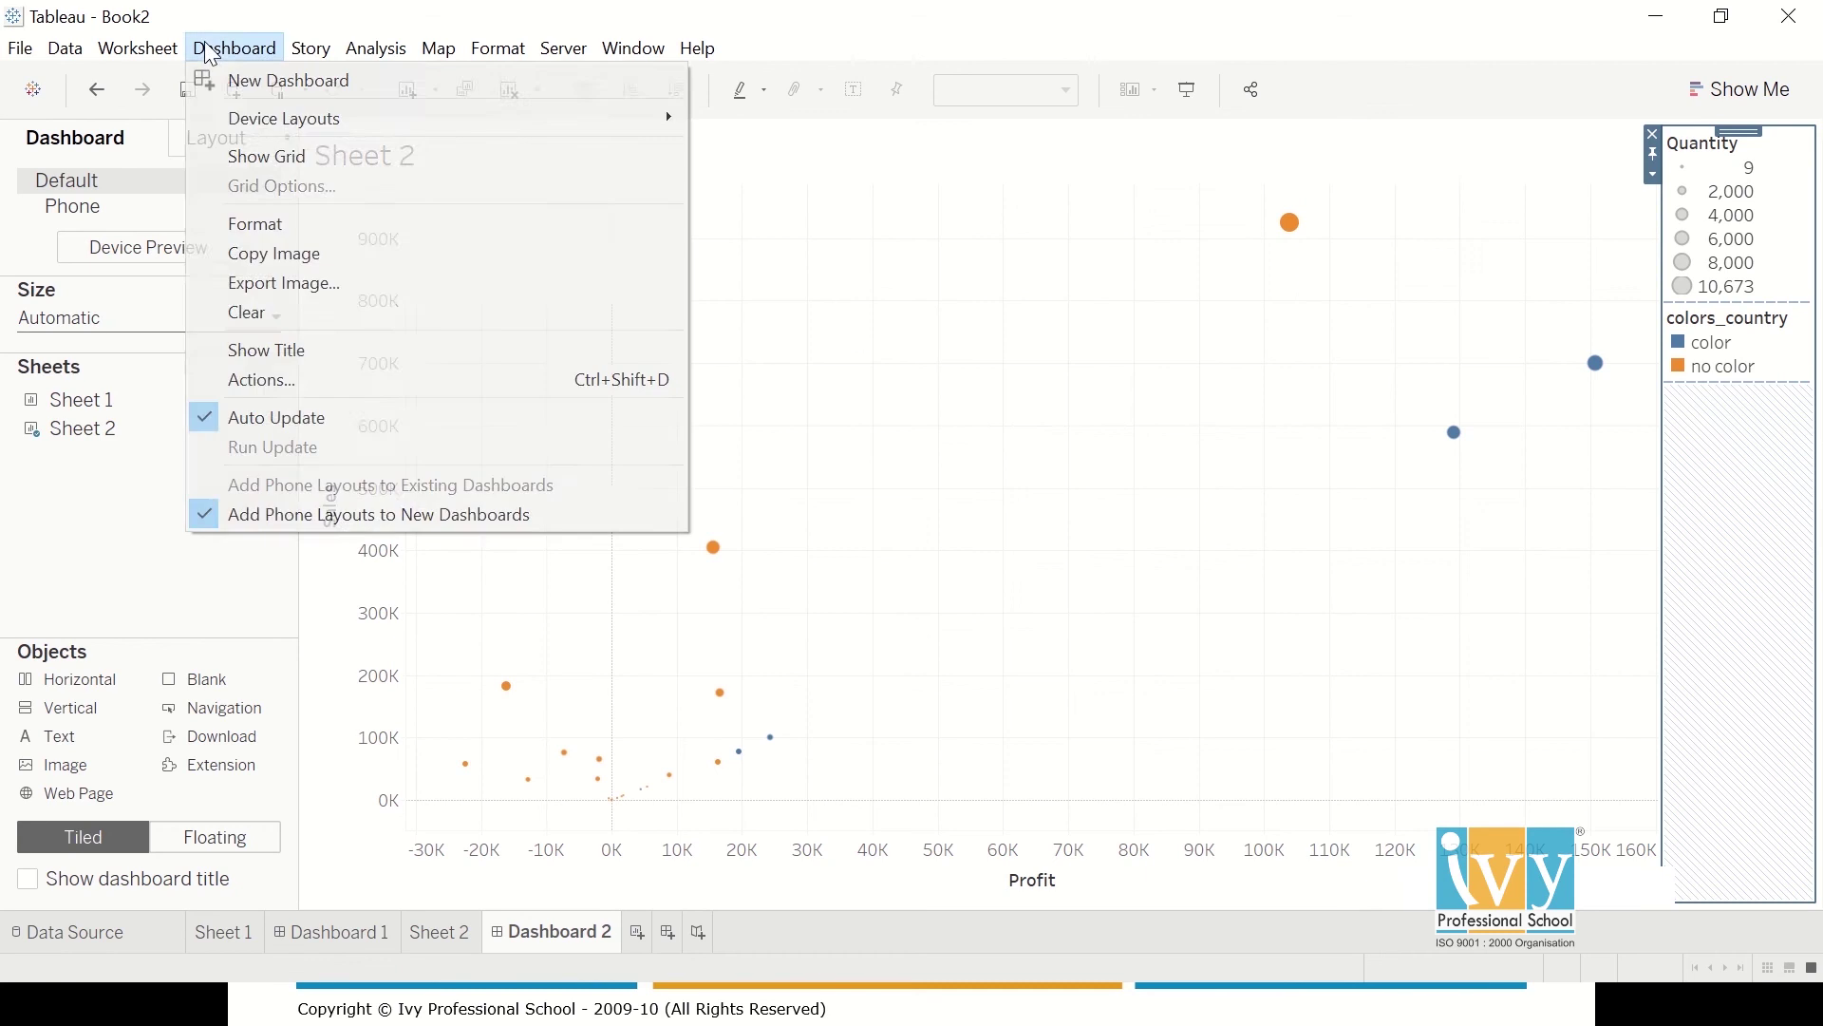
- Add a Change Set Values action targeting Country Set 2, running on hover and keeping set values
left_click(266, 380)
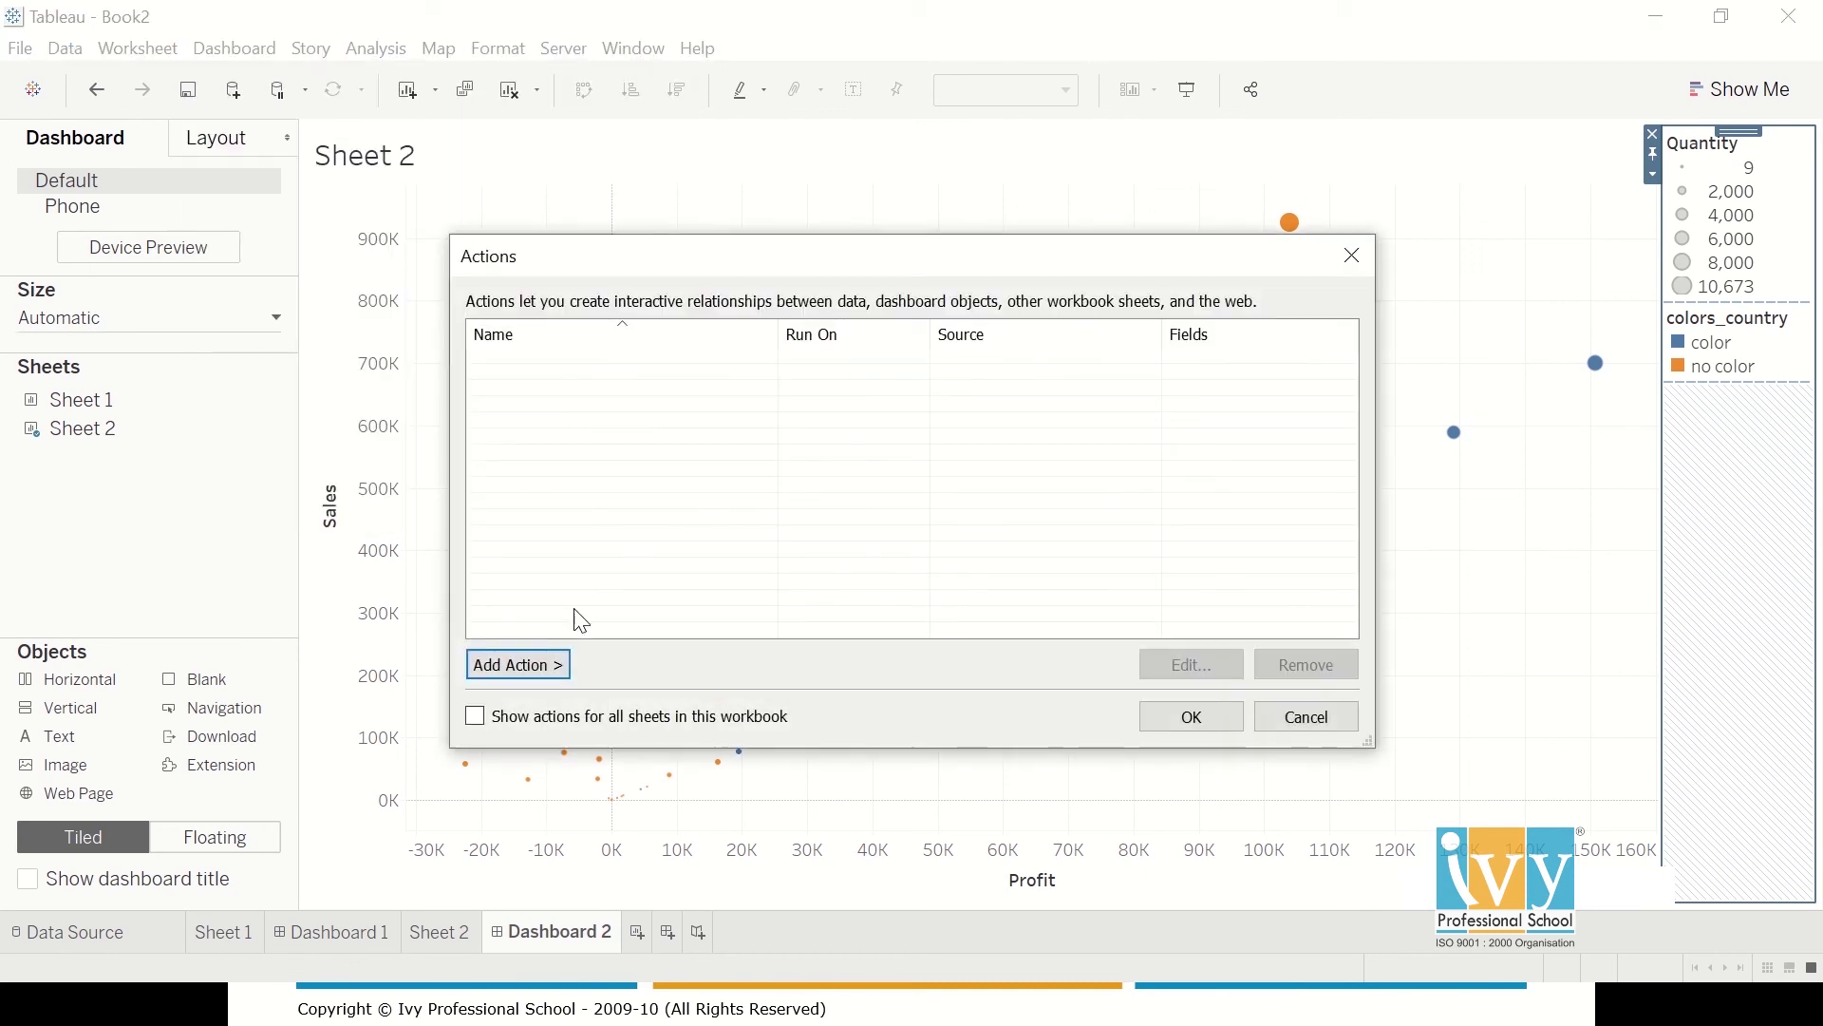
left_click_drag(759, 256, 989, 79)
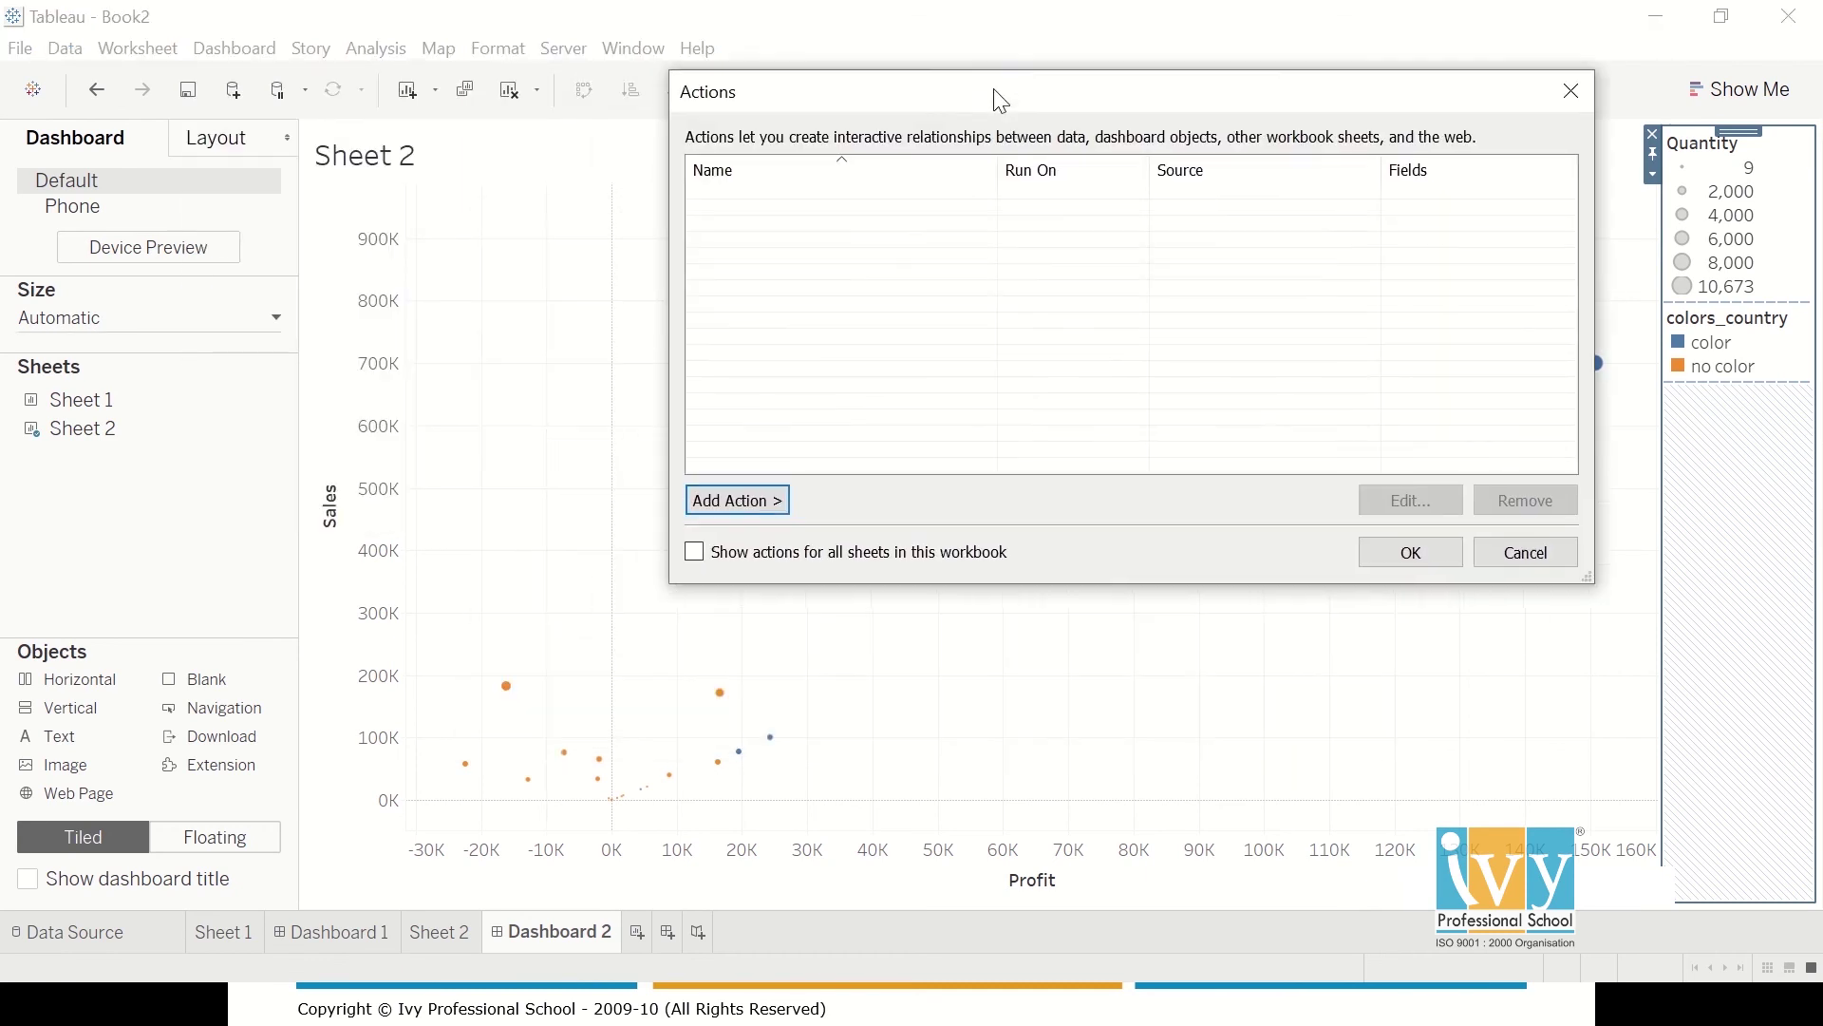
left_click(762, 490)
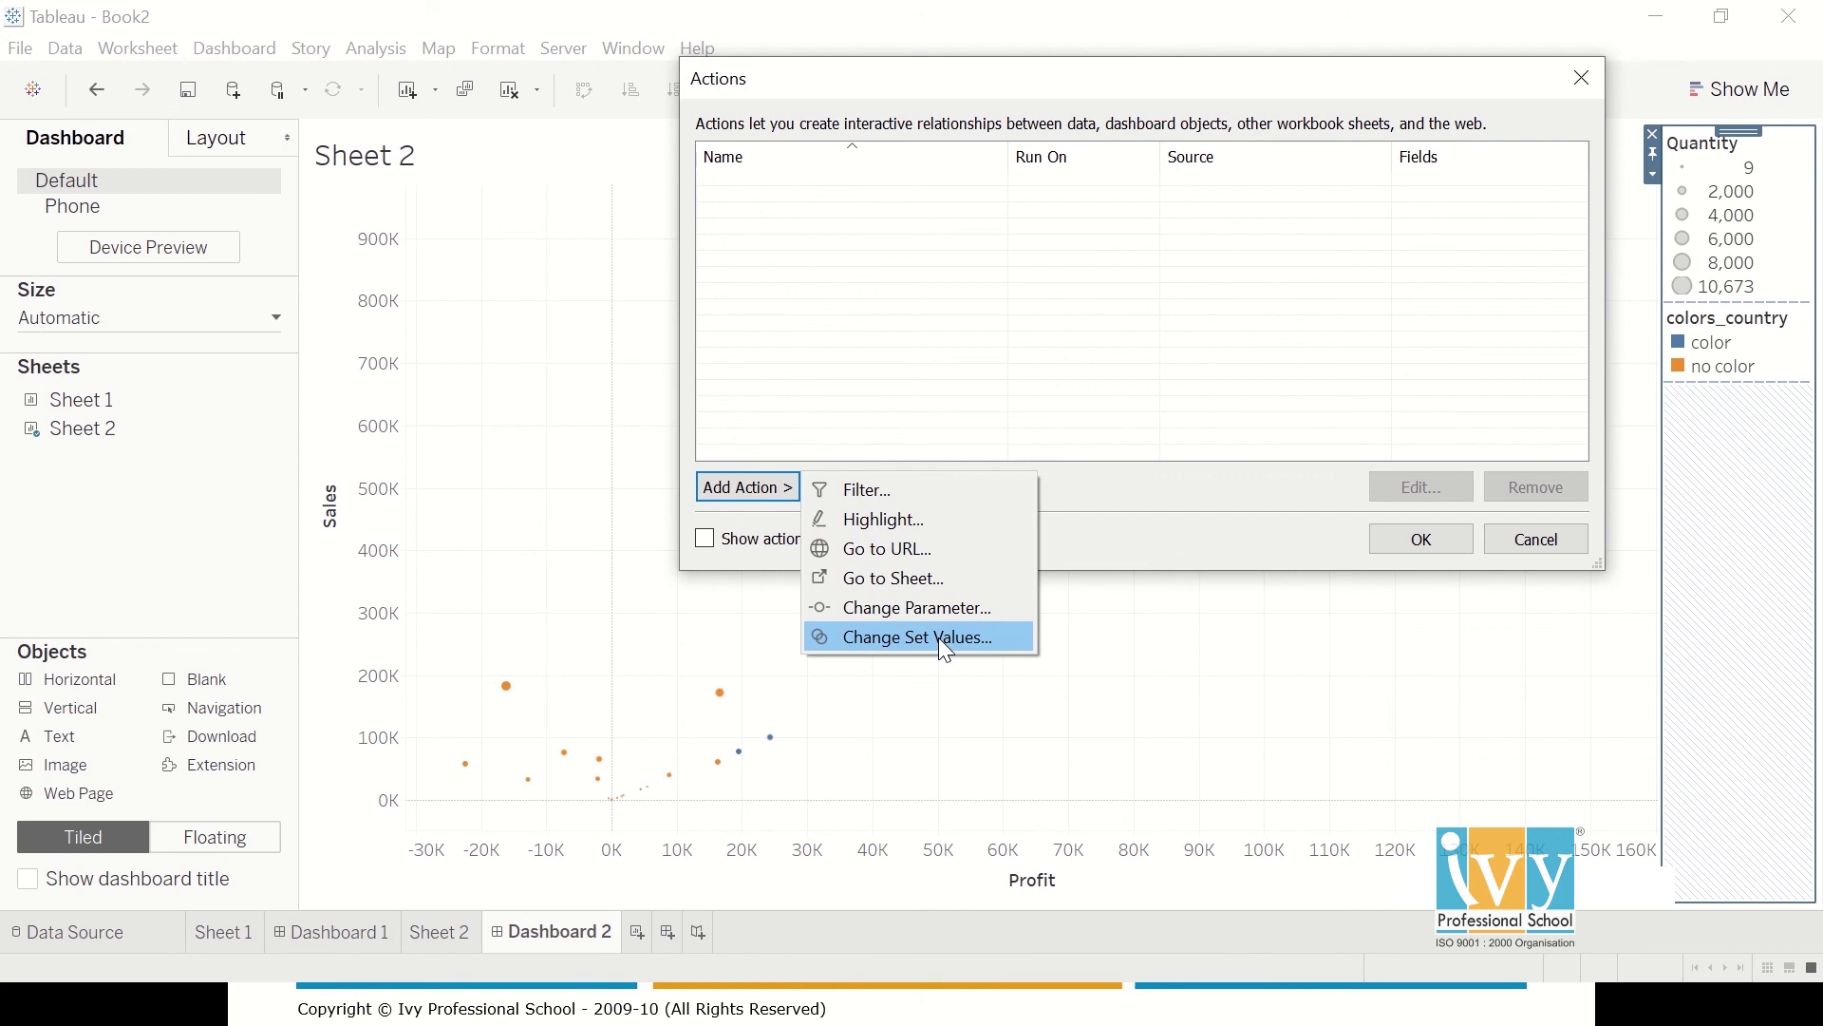
left_click(945, 650)
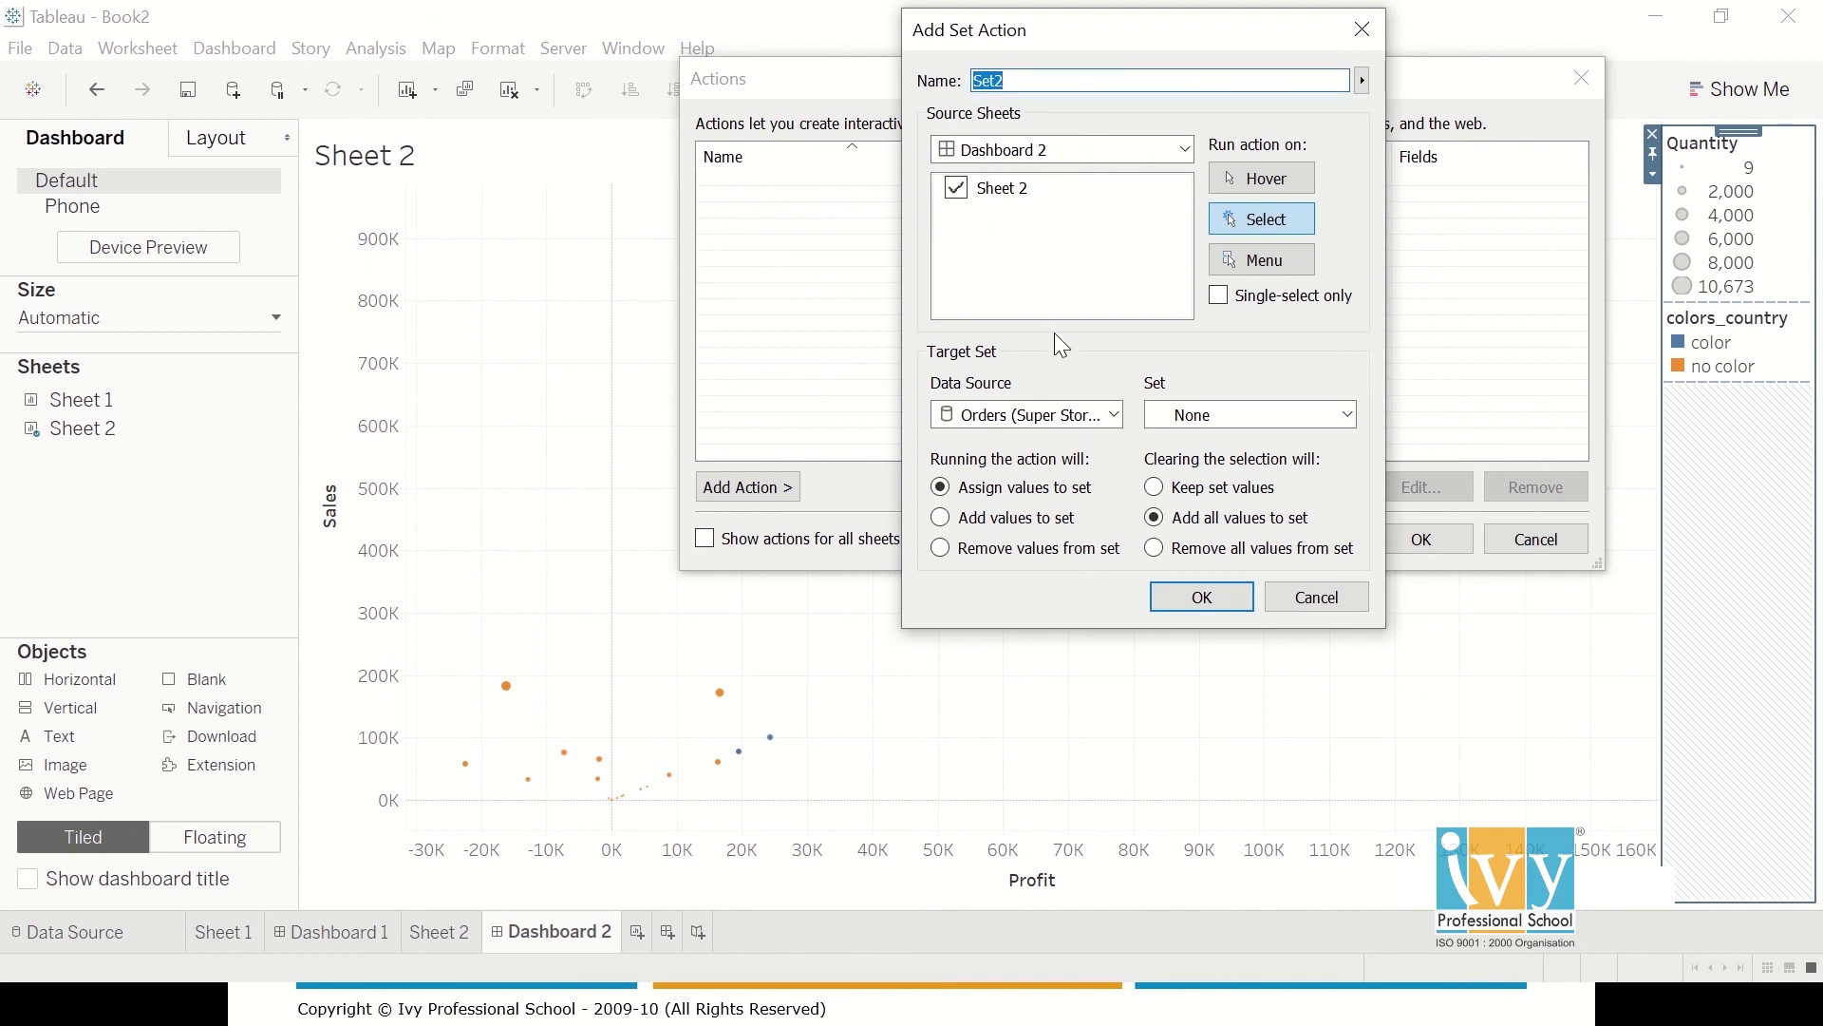
left_click(1313, 412)
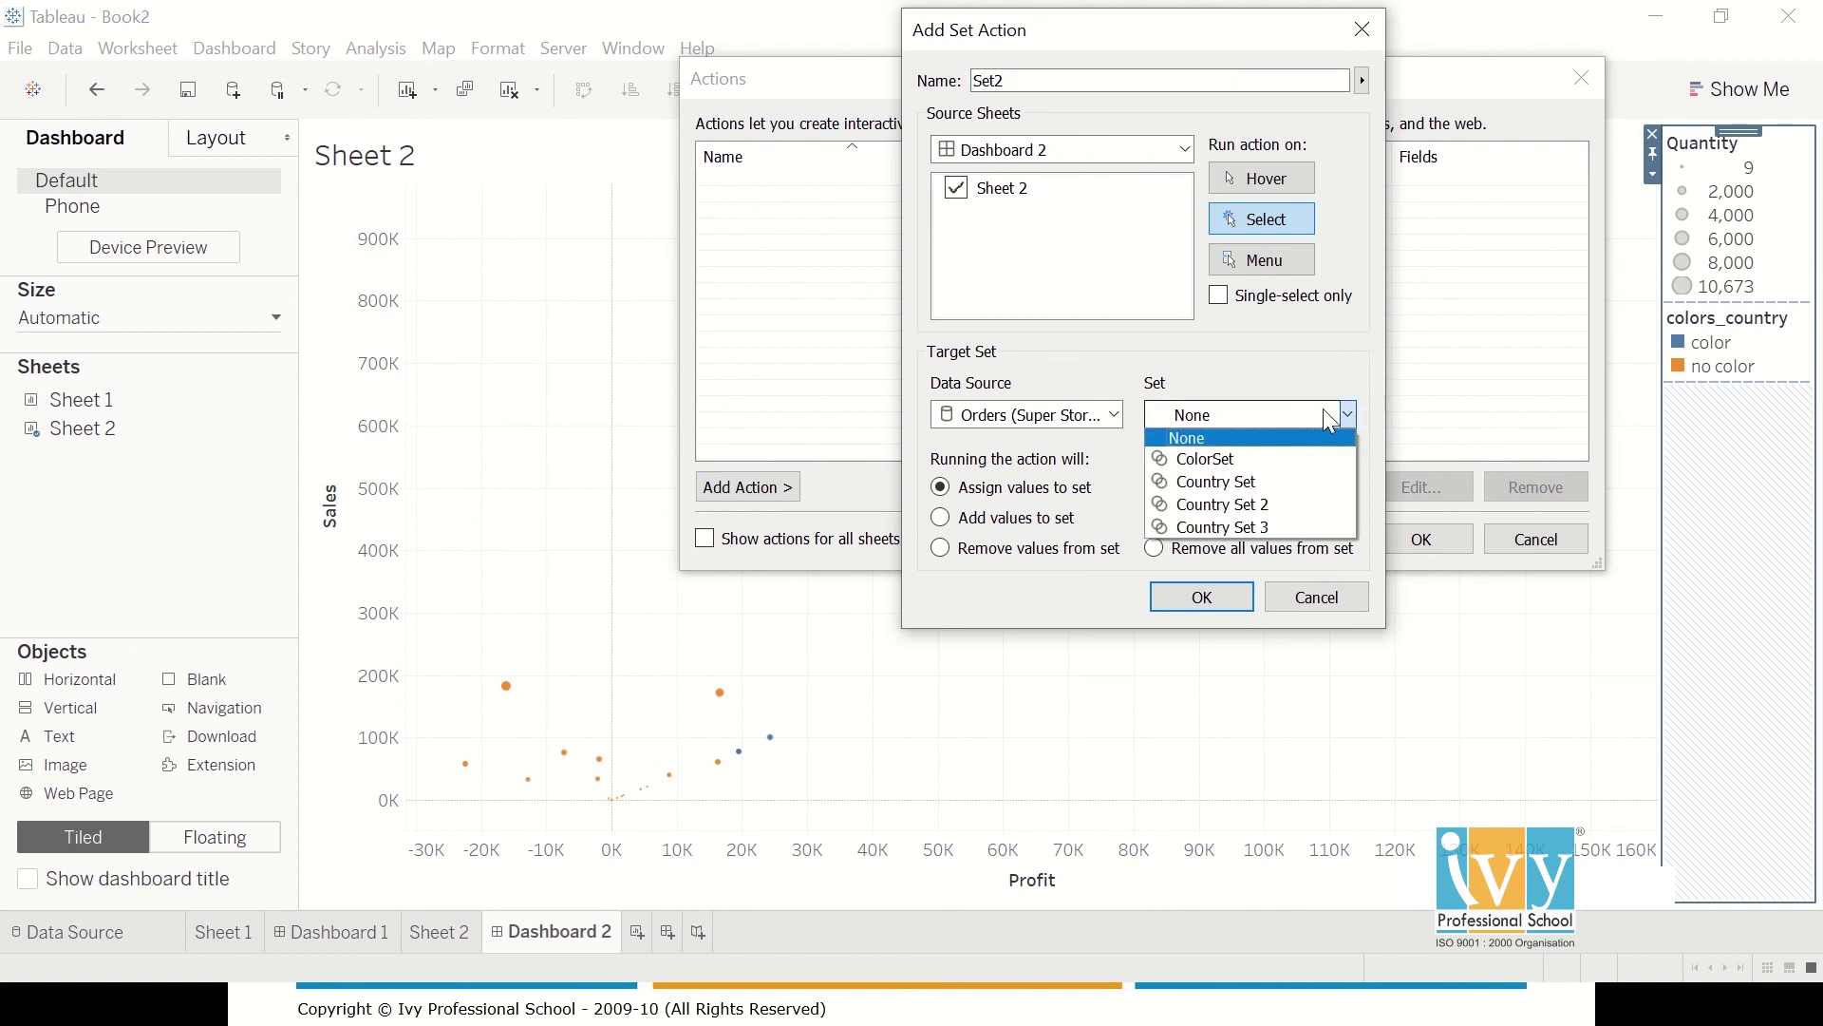
left_click(1231, 508)
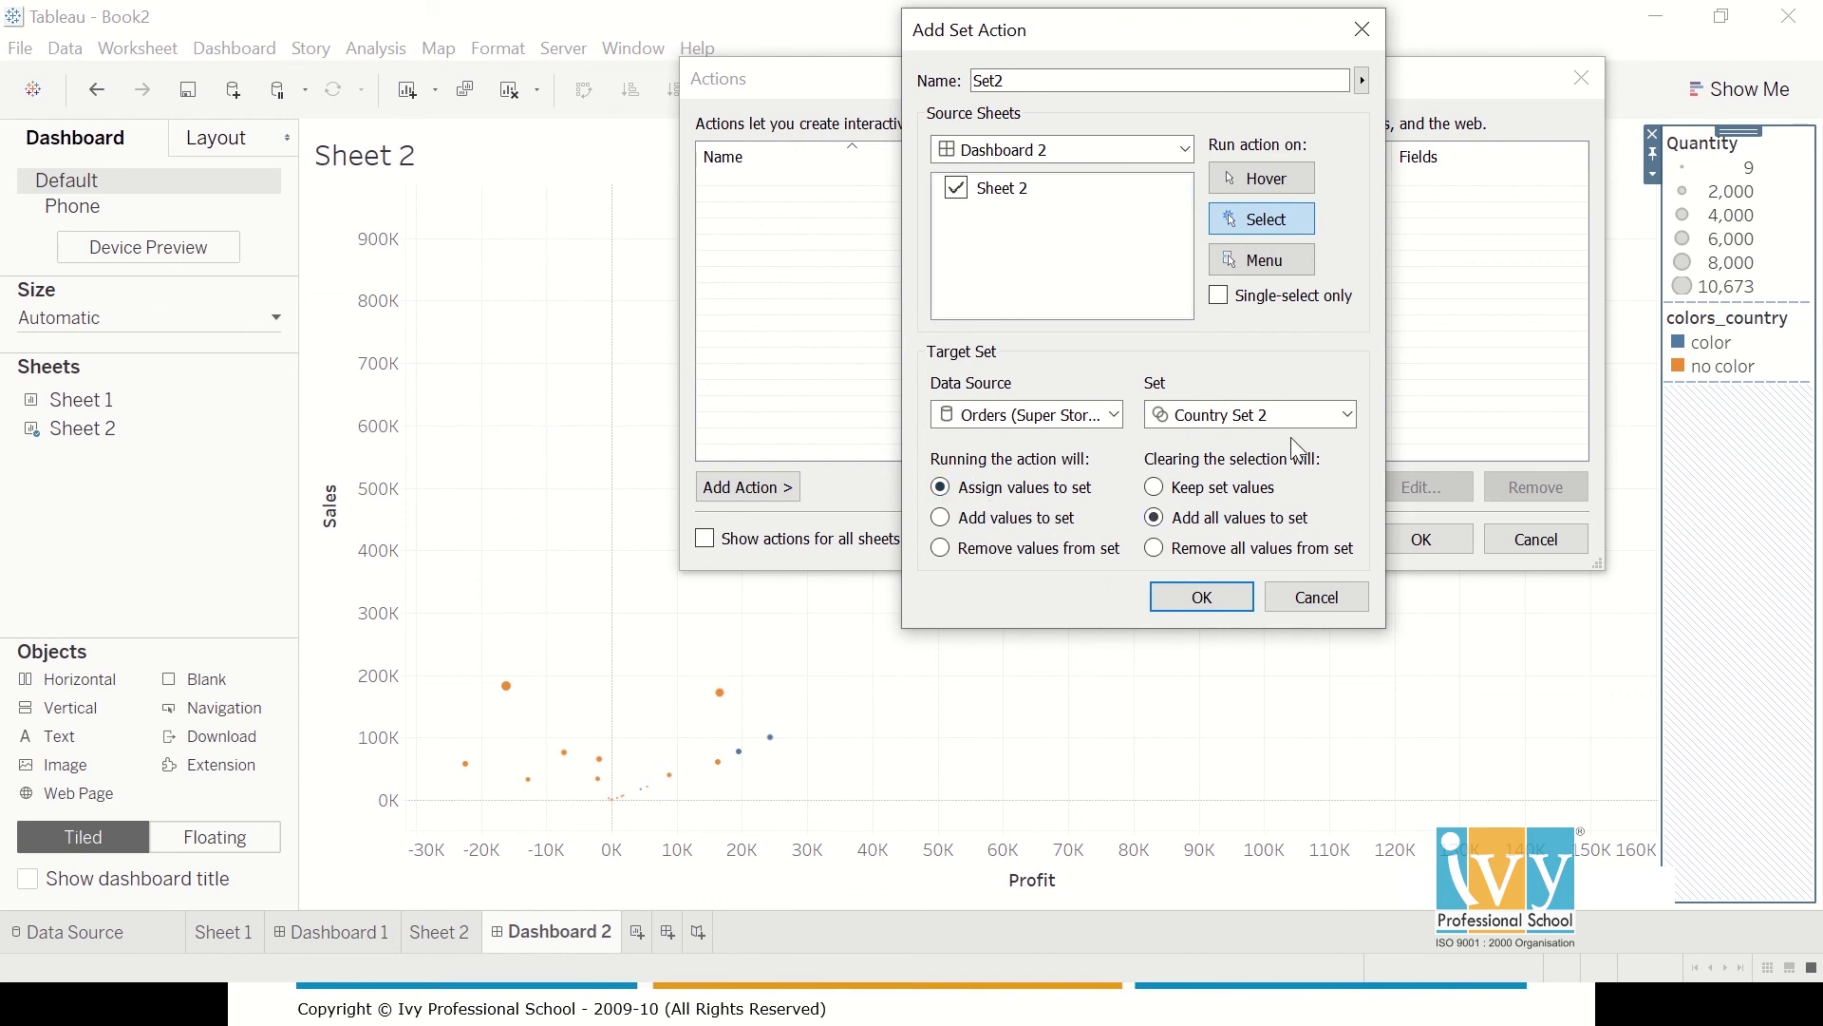
left_click(1156, 488)
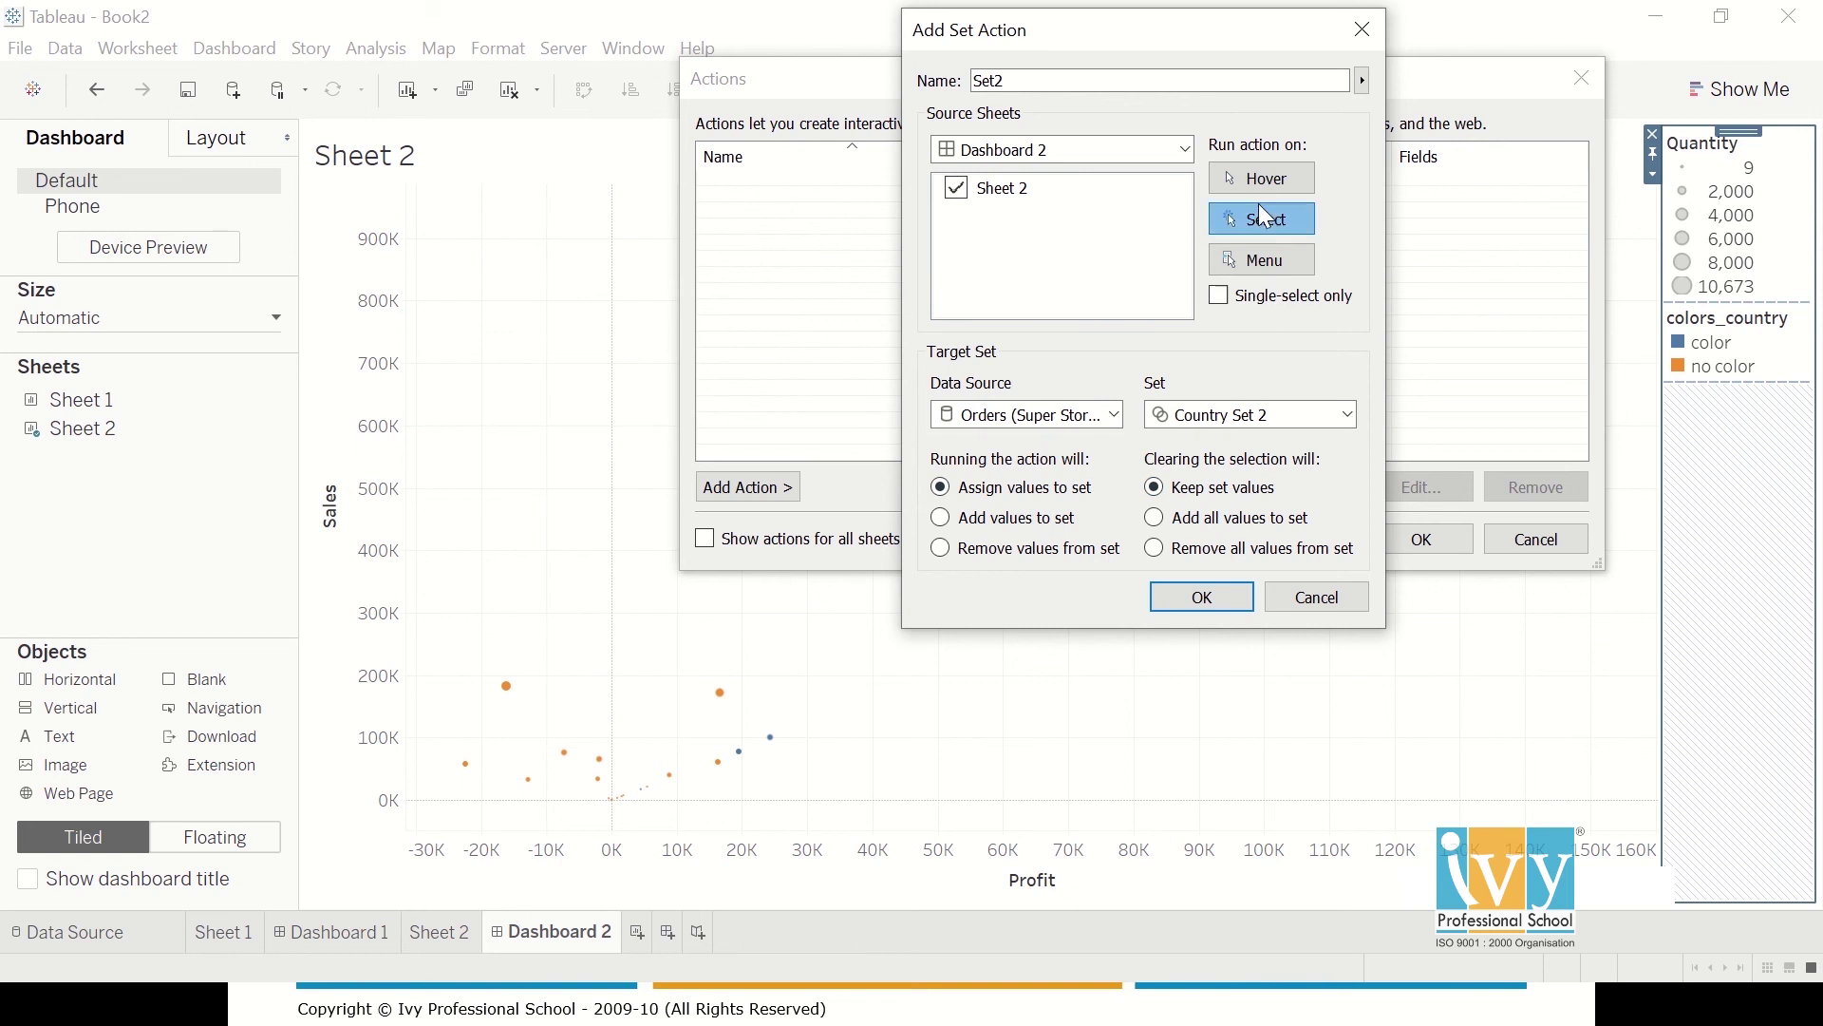
left_click(1266, 177)
left_click(1202, 596)
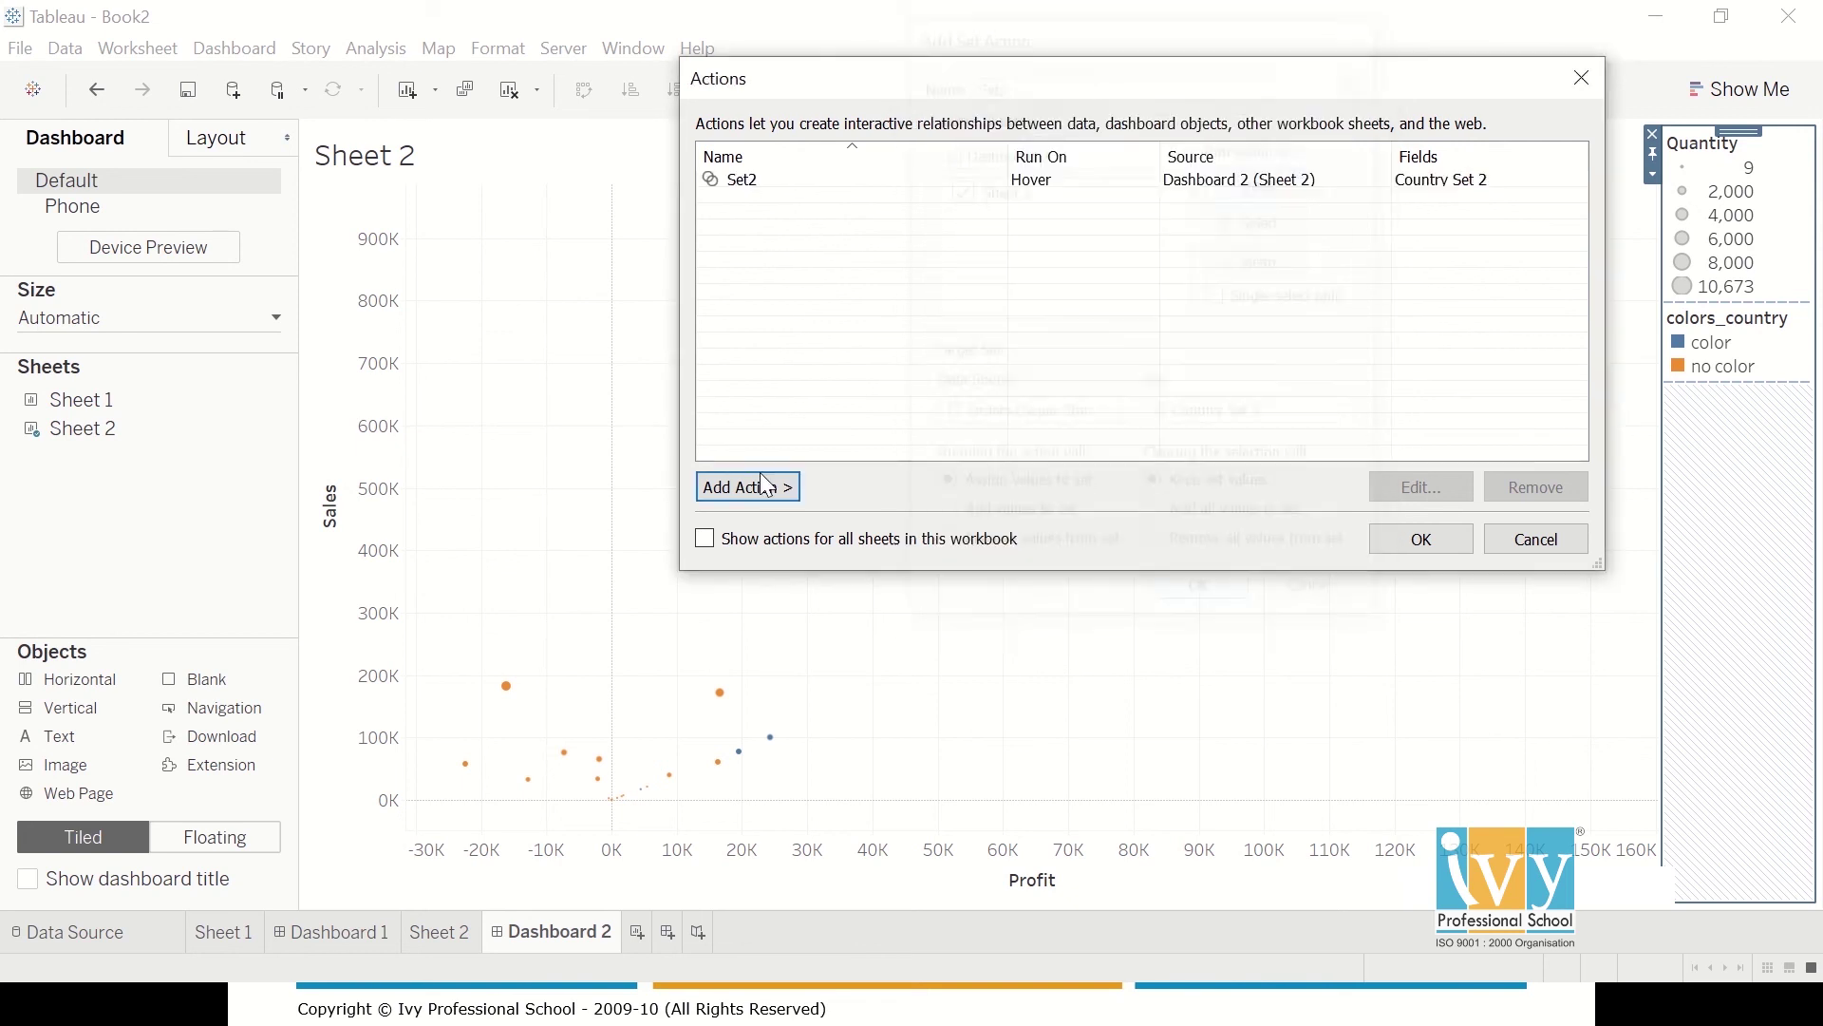
- Close the Actions dialog to return to the Dashboard 2 scatterplot
left_click(1421, 539)
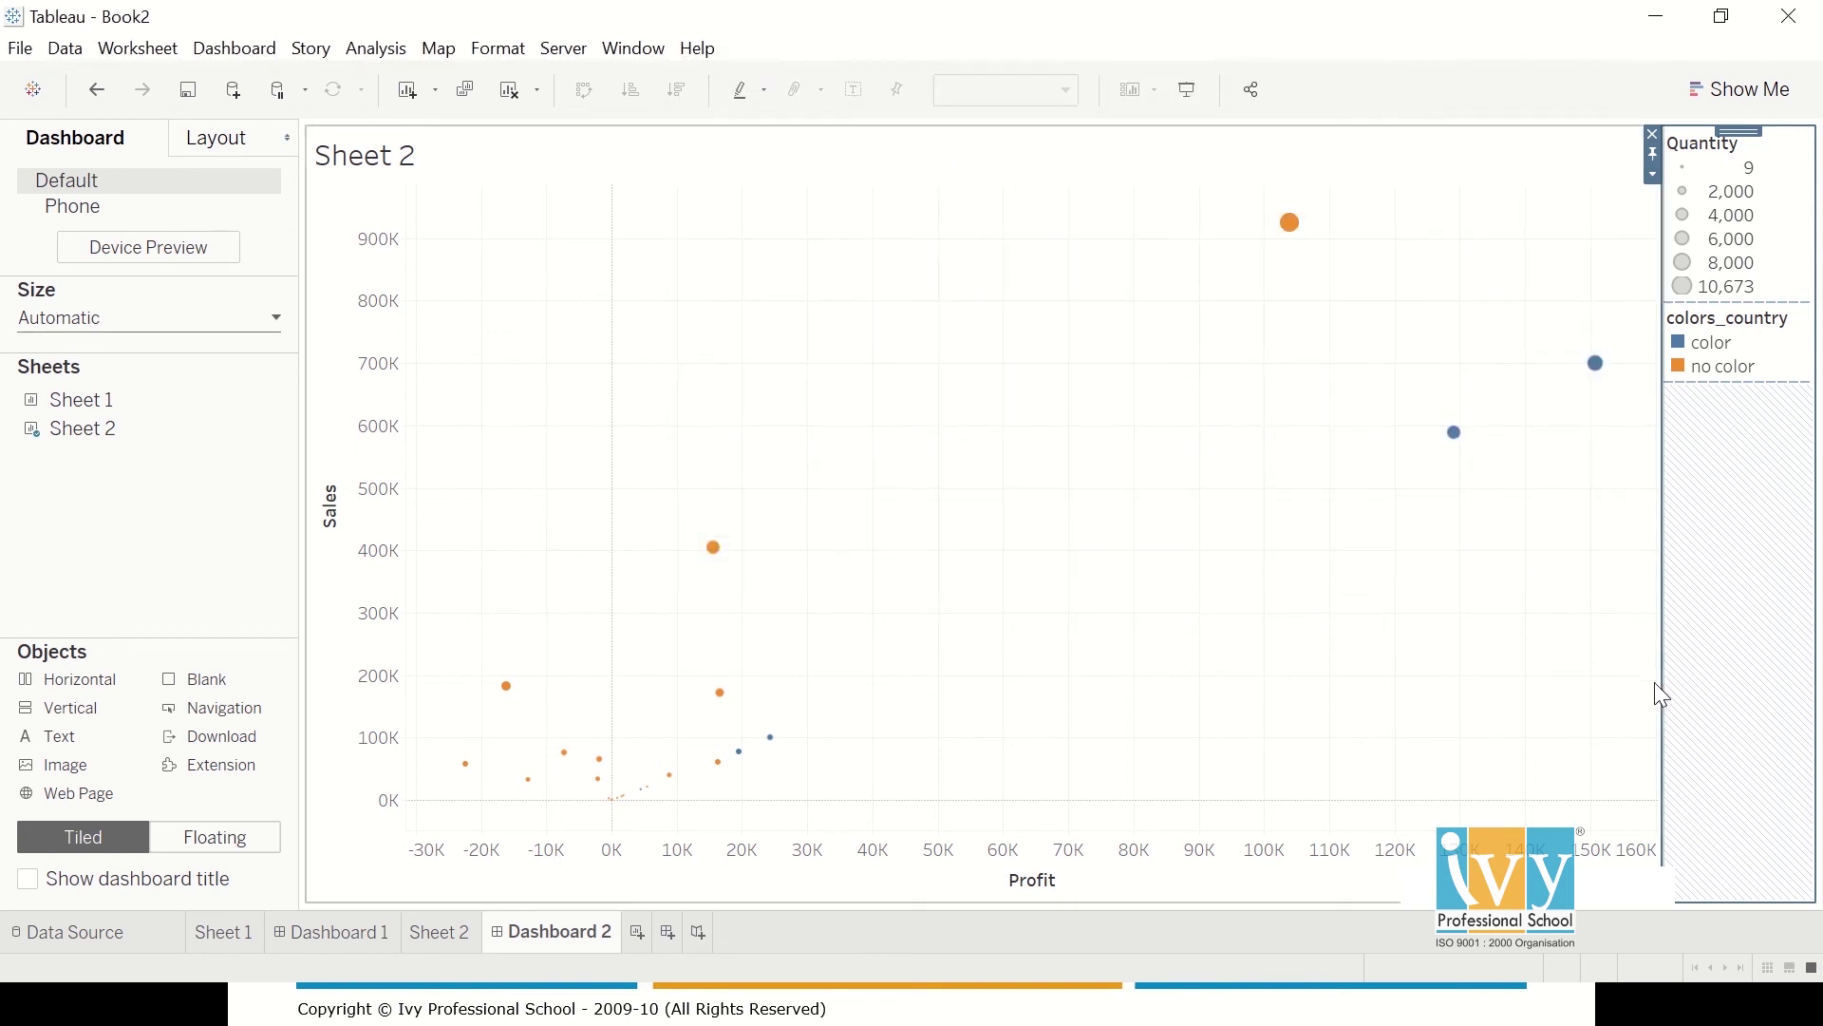